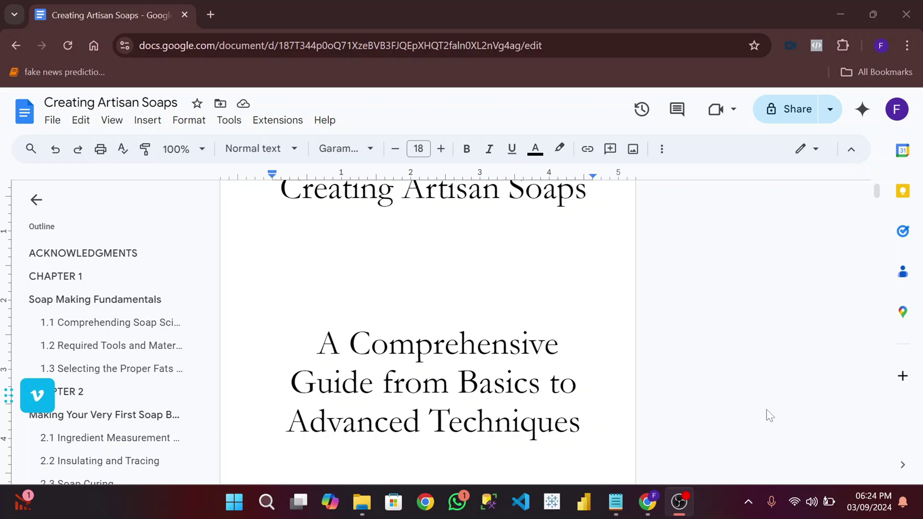
Step: Look through the title page and copyright page of the Creating Artisan Soaps manuscript in Google Docs
{"action": "mouse_move", "coordinate": [647, 507]}
{"action": "left_click", "coordinate": [647, 457]}
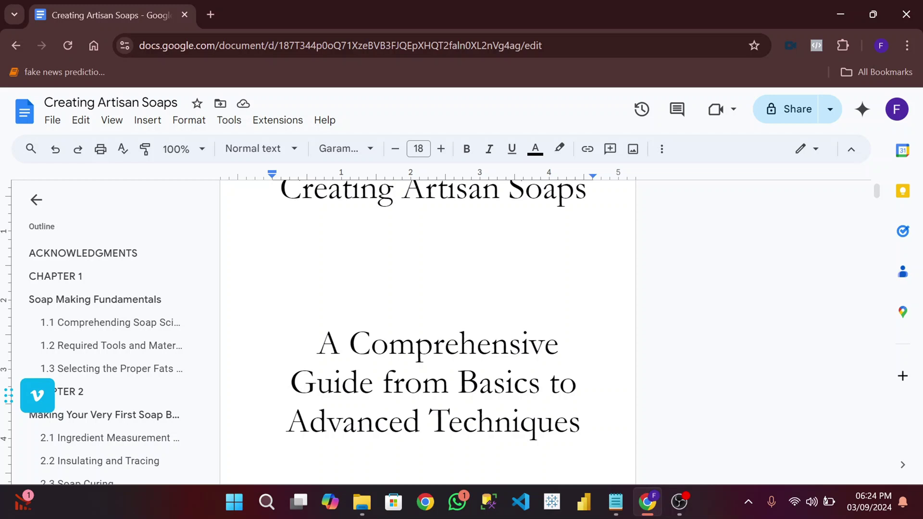
{"action": "scroll", "coordinate": [428, 332], "scroll_direction": "down", "scroll_amount": 7}
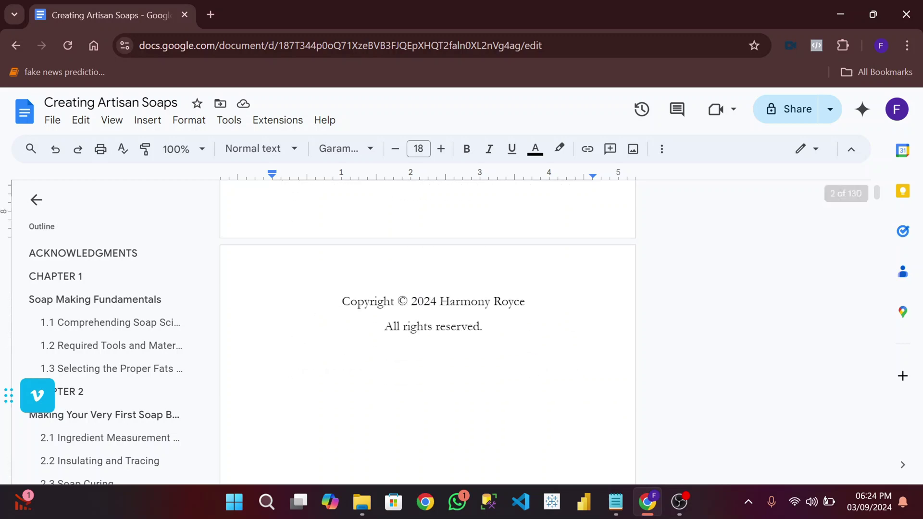
{"action": "scroll", "coordinate": [428, 332], "scroll_direction": "up", "scroll_amount": 7}
{"action": "scroll", "coordinate": [428, 332], "scroll_direction": "down", "scroll_amount": 5}
{"action": "scroll", "coordinate": [428, 332], "scroll_direction": "up", "scroll_amount": 10}
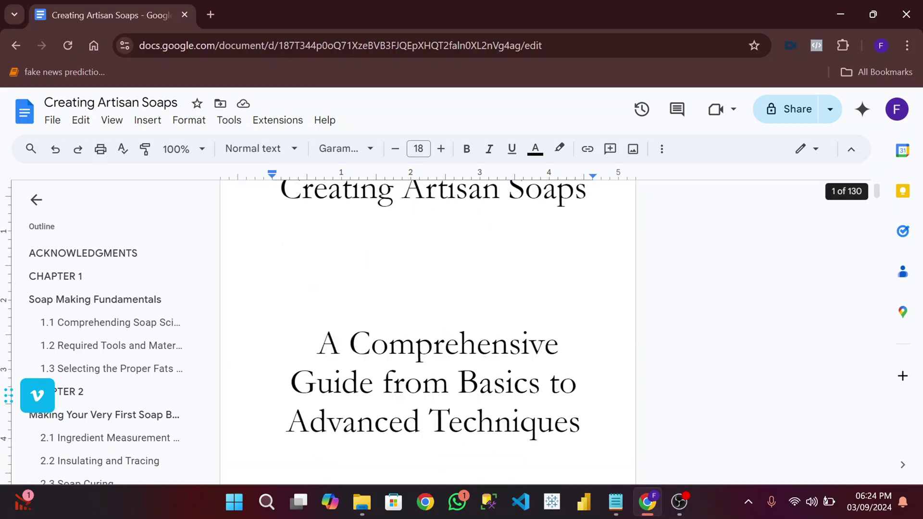
{"action": "scroll", "coordinate": [428, 331], "scroll_direction": "down", "scroll_amount": 3}
{"action": "scroll", "coordinate": [428, 331], "scroll_direction": "up", "scroll_amount": 3}
{"action": "scroll", "coordinate": [428, 332], "scroll_direction": "down", "scroll_amount": 3}
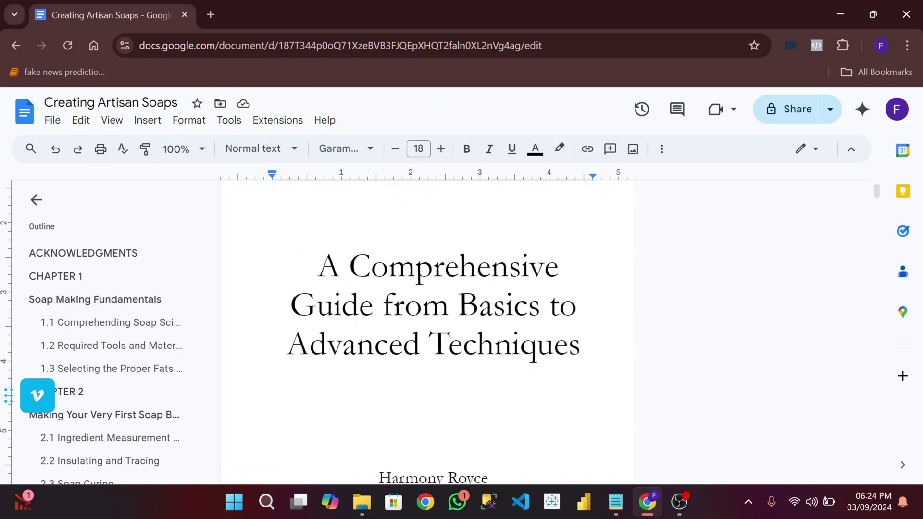
{"action": "scroll", "coordinate": [428, 332], "scroll_direction": "up", "scroll_amount": 3}
{"action": "scroll", "coordinate": [428, 332], "scroll_direction": "down", "scroll_amount": 2}
{"action": "scroll", "coordinate": [378, 337], "scroll_direction": "down", "scroll_amount": 3}
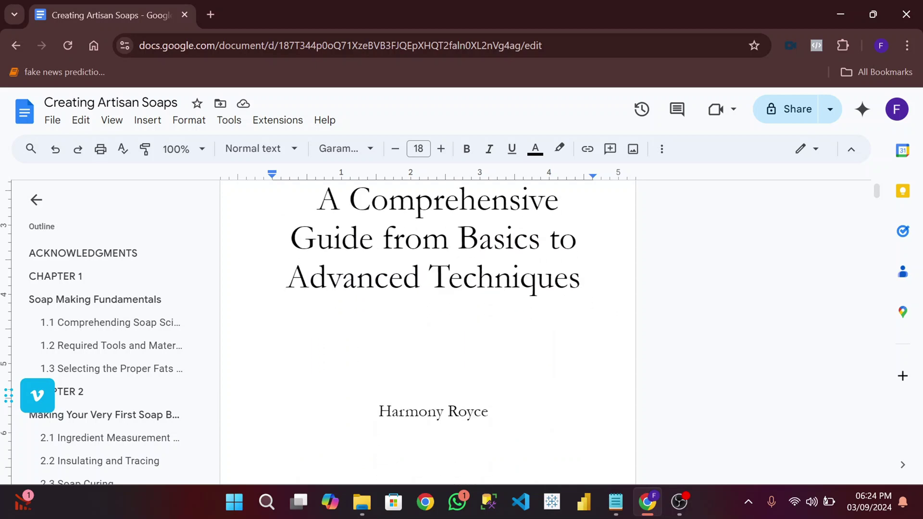
{"action": "scroll", "coordinate": [377, 336], "scroll_direction": "up", "scroll_amount": 5}
{"action": "scroll", "coordinate": [428, 332], "scroll_direction": "down", "scroll_amount": 3}
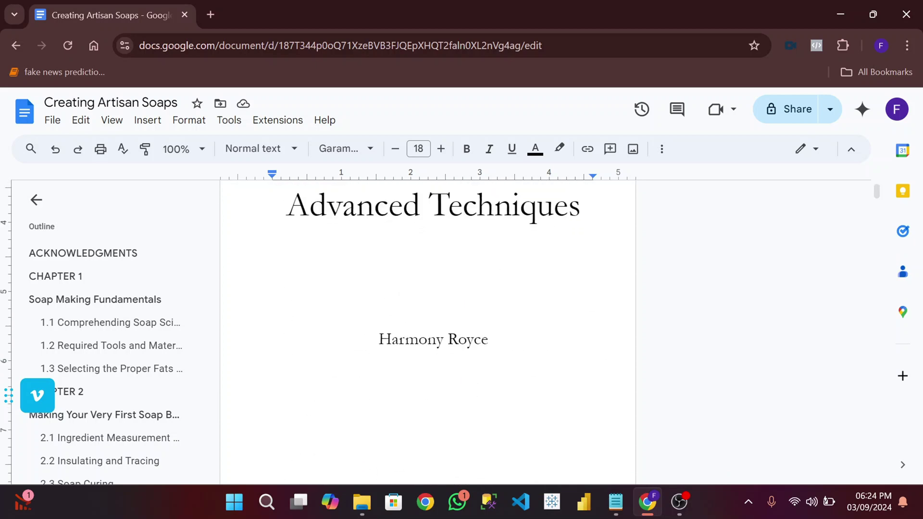
{"action": "scroll", "coordinate": [428, 332], "scroll_direction": "up", "scroll_amount": 3}
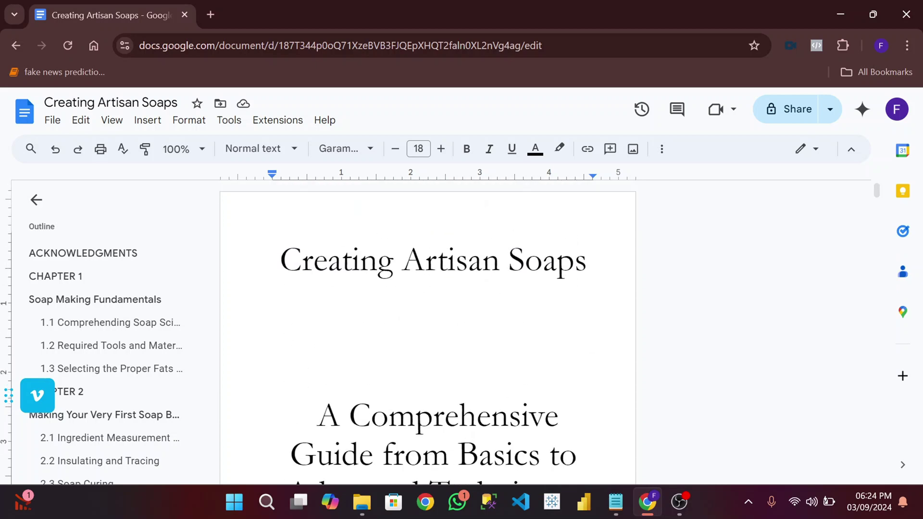
{"action": "scroll", "coordinate": [428, 332], "scroll_direction": "down", "scroll_amount": 3}
{"action": "scroll", "coordinate": [428, 332], "scroll_direction": "up", "scroll_amount": 3}
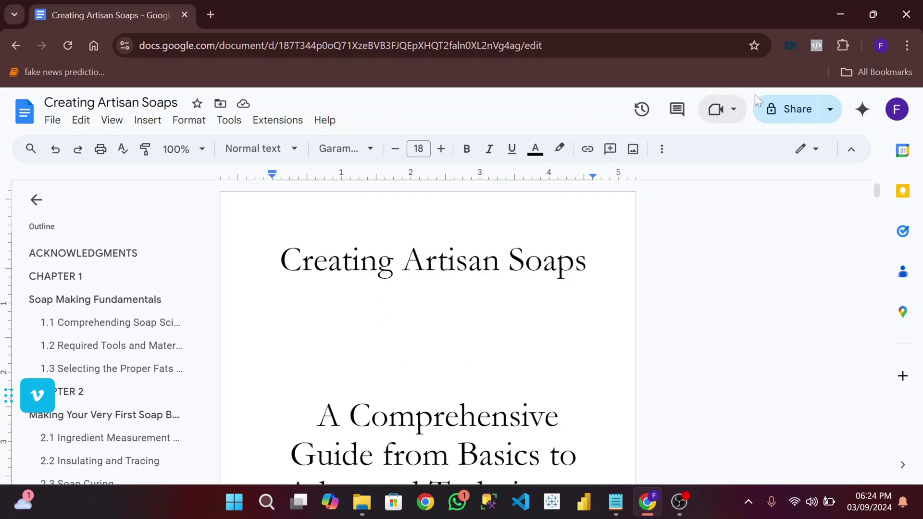
Step: Switch to the Lite browser profile and view the Creating Artisan Soaps formats on the Kindle Direct Publishing bookshelf
{"action": "left_click", "coordinate": [881, 45]}
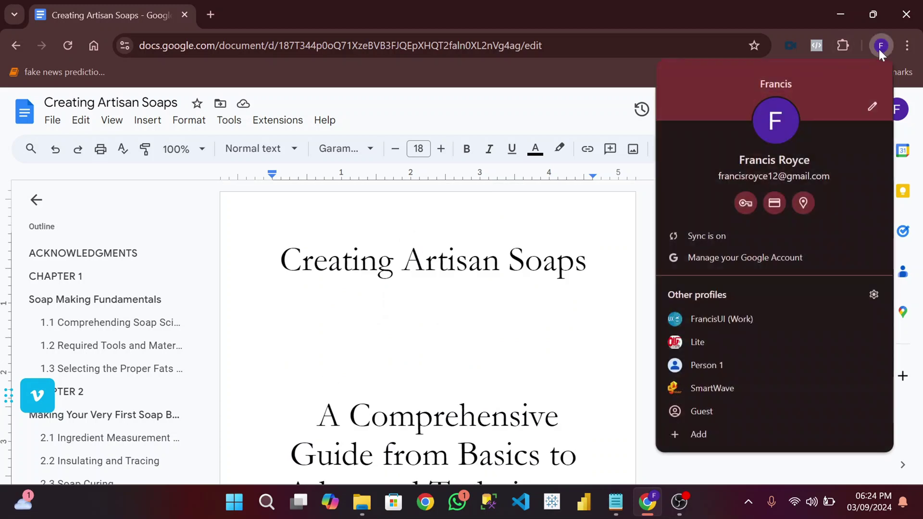
{"action": "left_click", "coordinate": [724, 336]}
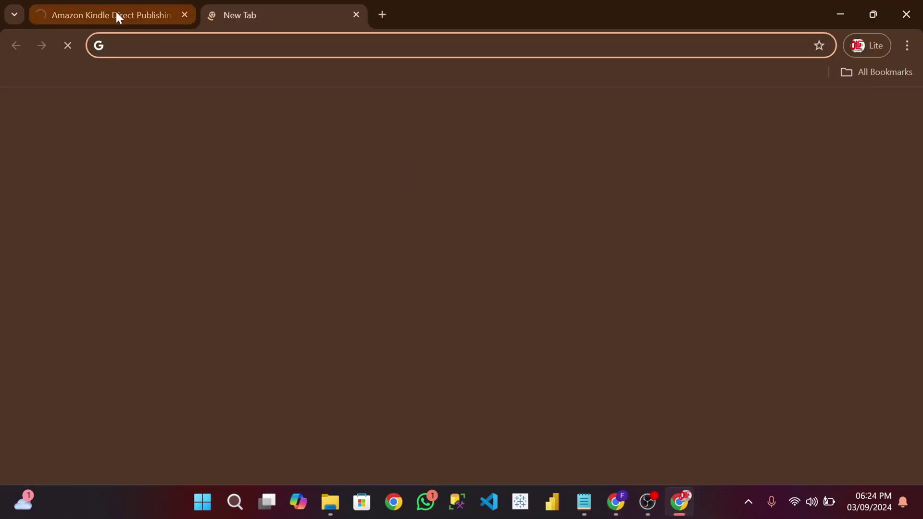
{"action": "left_click", "coordinate": [117, 14]}
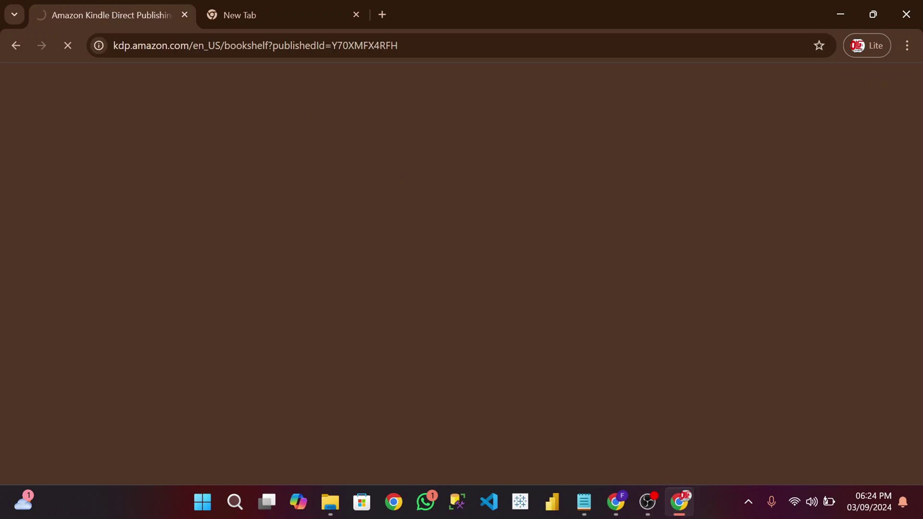
{"action": "scroll", "coordinate": [308, 231], "scroll_direction": "down", "scroll_amount": 5}
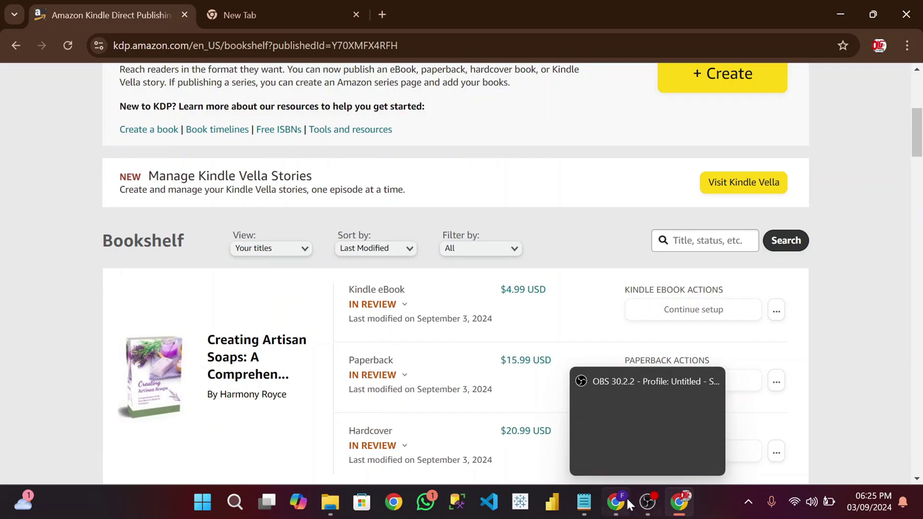
Step: Return to the Creating Artisan Soaps manuscript in Google Docs and review its front matter from the title page to the copyright page
{"action": "mouse_move", "coordinate": [622, 505]}
{"action": "left_click", "coordinate": [620, 455]}
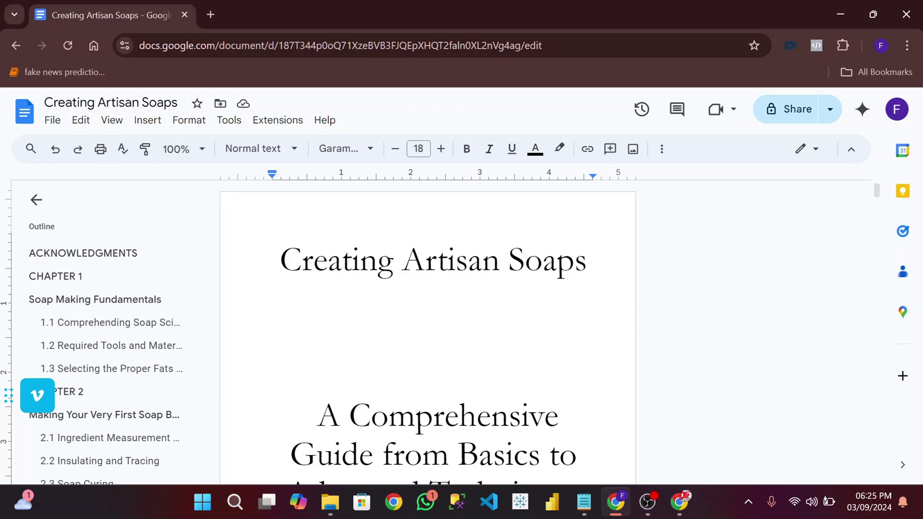
{"action": "scroll", "coordinate": [428, 337], "scroll_direction": "down", "scroll_amount": 5}
{"action": "scroll", "coordinate": [428, 337], "scroll_direction": "up", "scroll_amount": 5}
{"action": "scroll", "coordinate": [428, 337], "scroll_direction": "down", "scroll_amount": 15}
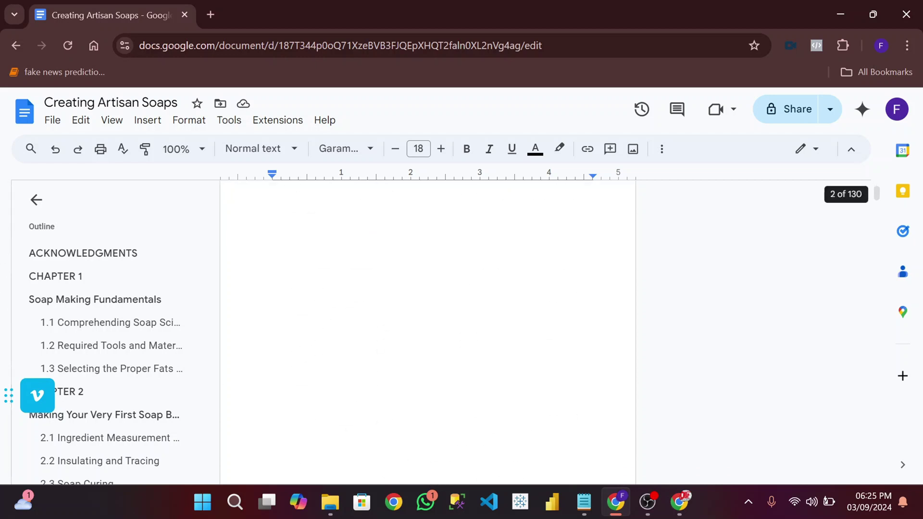
{"action": "scroll", "coordinate": [428, 337], "scroll_direction": "up", "scroll_amount": 10}
{"action": "scroll", "coordinate": [428, 337], "scroll_direction": "down", "scroll_amount": 3}
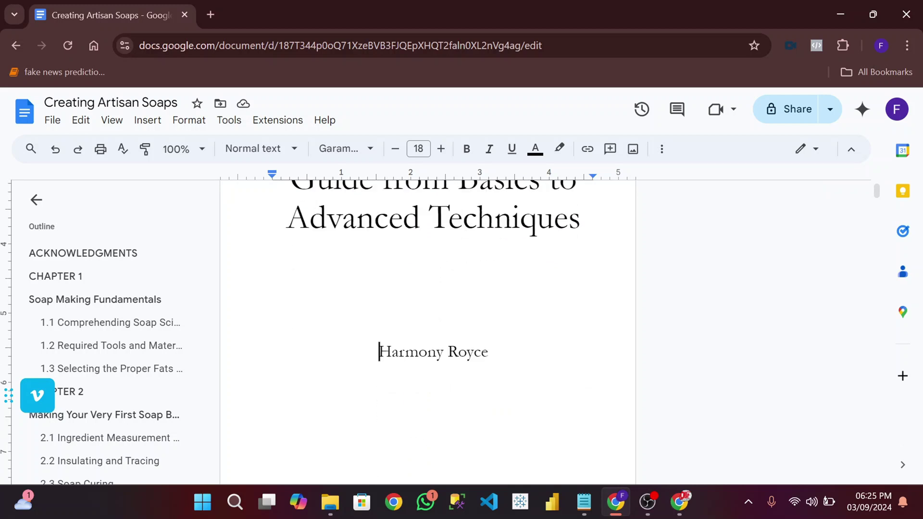
{"action": "scroll", "coordinate": [428, 337], "scroll_direction": "up", "scroll_amount": 4}
{"action": "scroll", "coordinate": [428, 336], "scroll_direction": "down", "scroll_amount": 7}
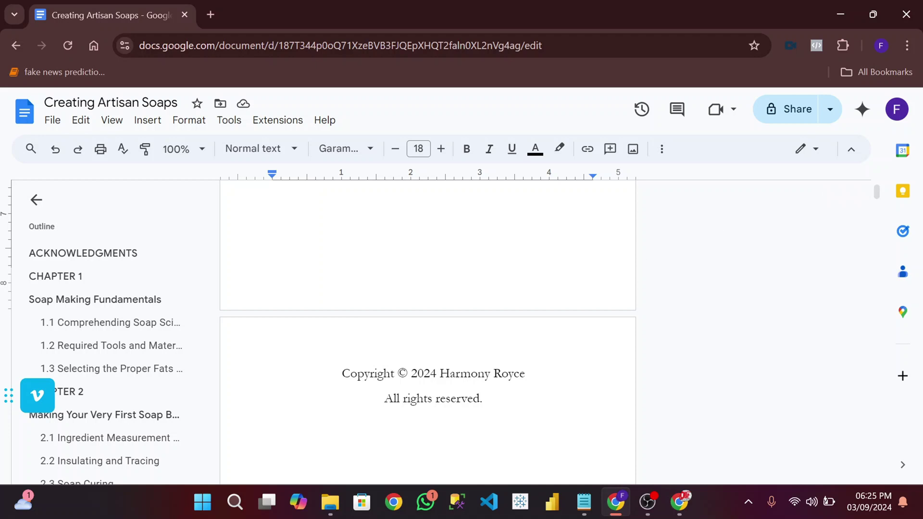
{"action": "scroll", "coordinate": [428, 336], "scroll_direction": "up", "scroll_amount": 8}
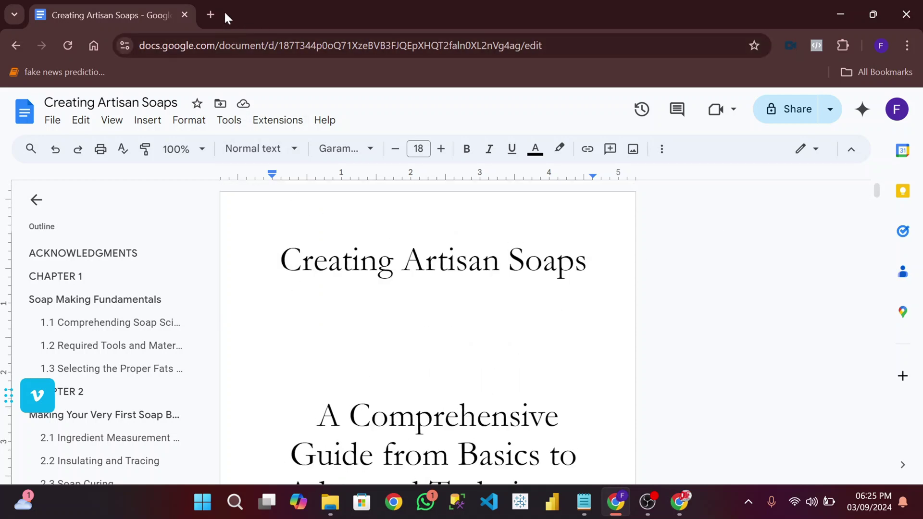
Step: Search the web for "kdp calculator" in a new tab and open Amazon's KDP Cover Calculator
{"action": "left_click", "coordinate": [210, 15]}
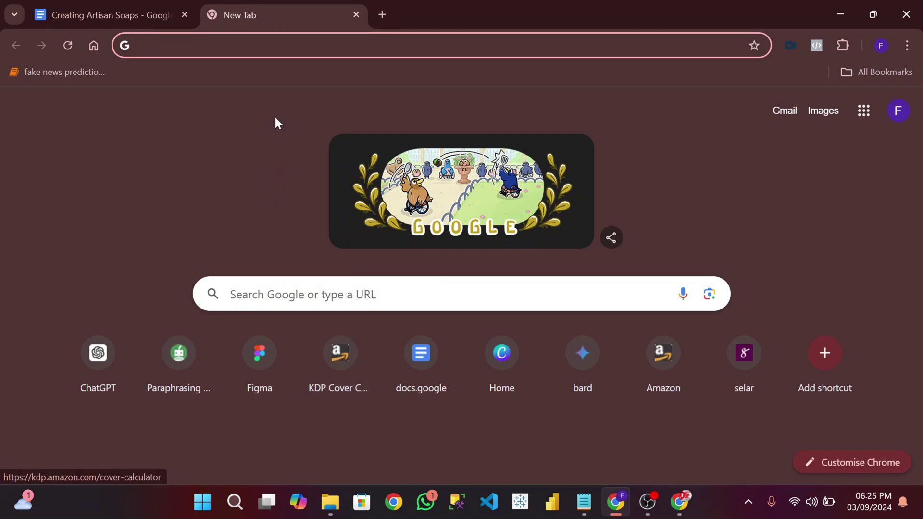
{"action": "type", "text": "kd"}
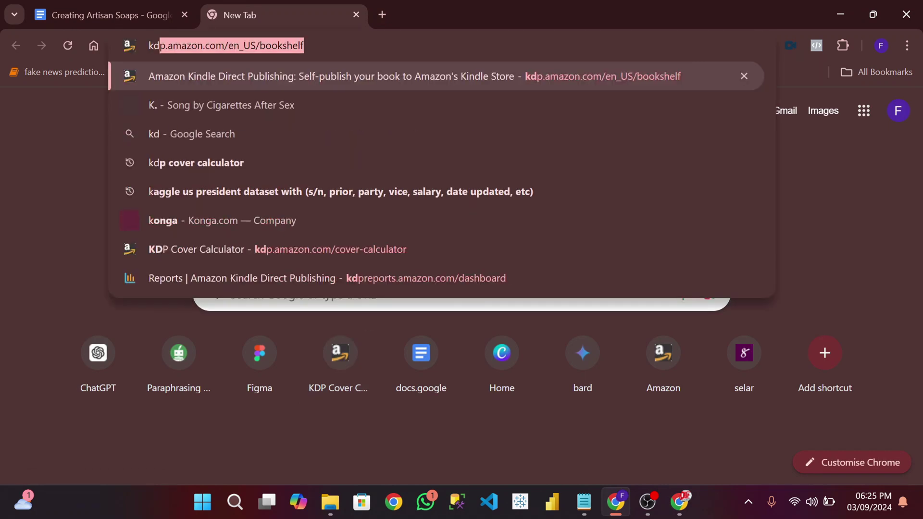
{"action": "type", "text": "p cal"}
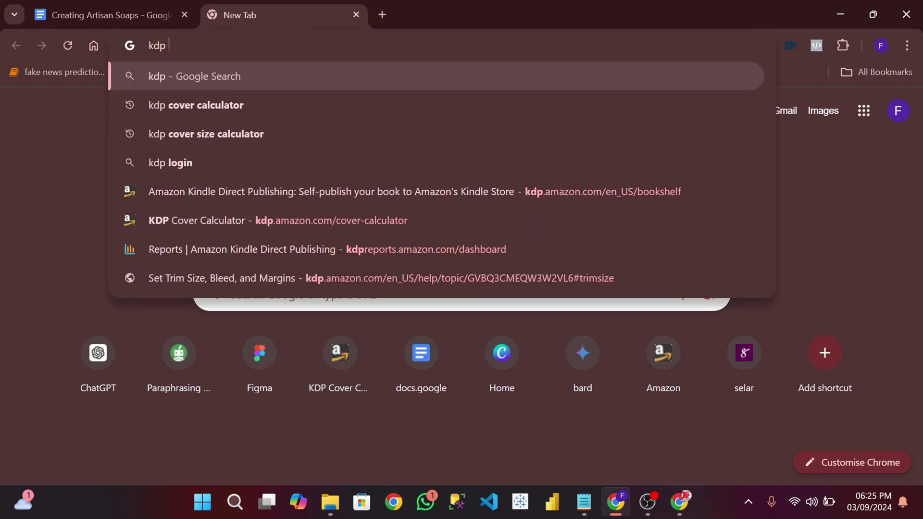
{"action": "key", "text": "Return"}
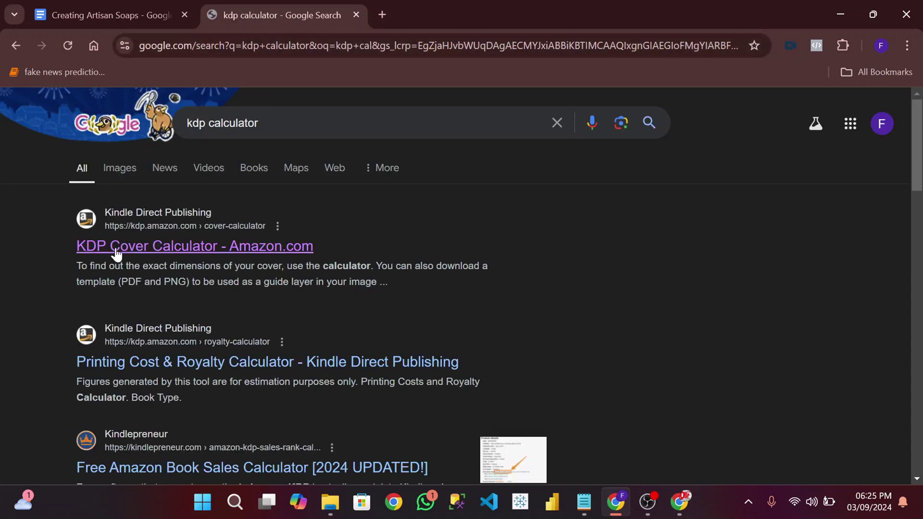
{"action": "left_click", "coordinate": [176, 251]}
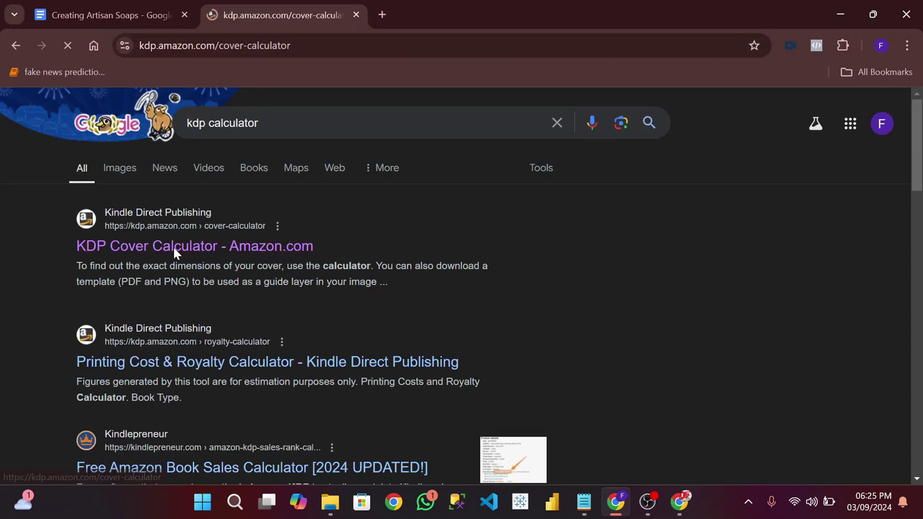
Step: Set the book's binding type to Paperback and its interior type to Black & white
{"action": "scroll", "coordinate": [321, 251], "scroll_direction": "down", "scroll_amount": 5}
{"action": "scroll", "coordinate": [337, 248], "scroll_direction": "down", "scroll_amount": 2}
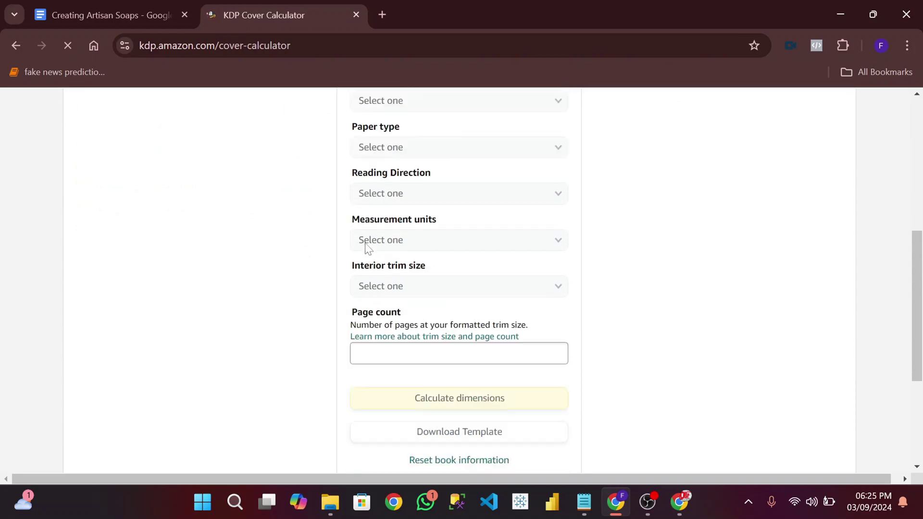
{"action": "scroll", "coordinate": [373, 238], "scroll_direction": "up", "scroll_amount": 3}
{"action": "scroll", "coordinate": [399, 207], "scroll_direction": "down", "scroll_amount": 1}
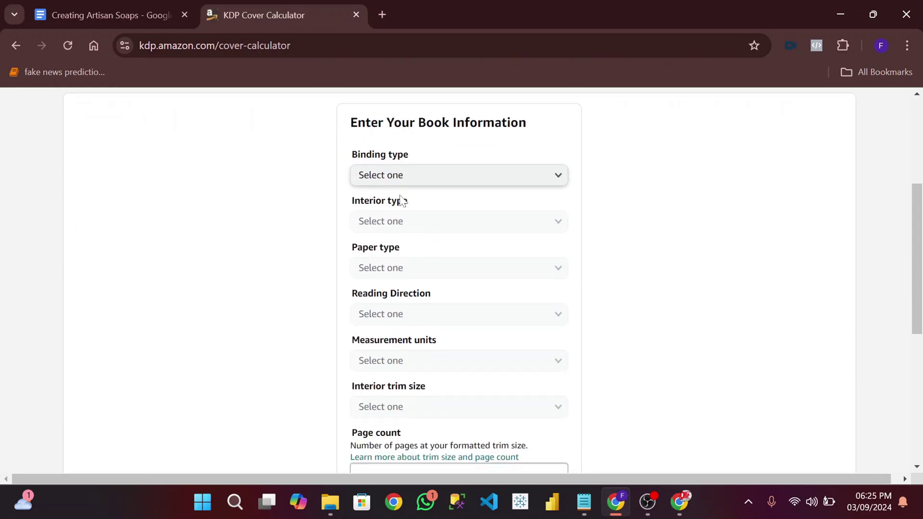
{"action": "scroll", "coordinate": [402, 205], "scroll_direction": "up", "scroll_amount": 1}
{"action": "left_click", "coordinate": [425, 248]}
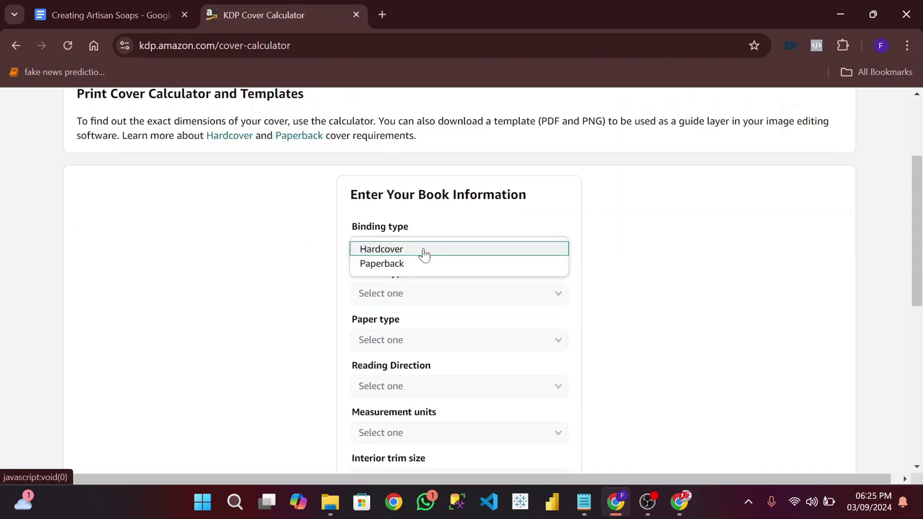
{"action": "left_click", "coordinate": [414, 263]}
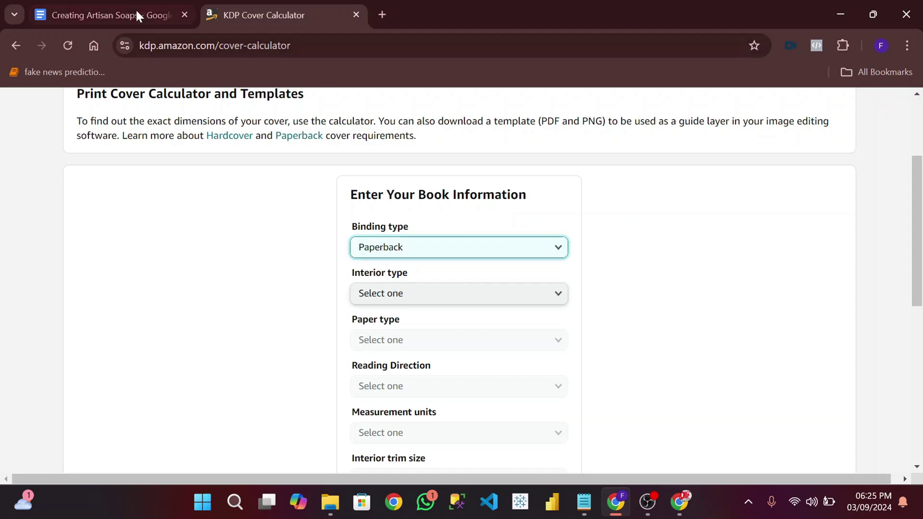
{"action": "left_click", "coordinate": [399, 294]}
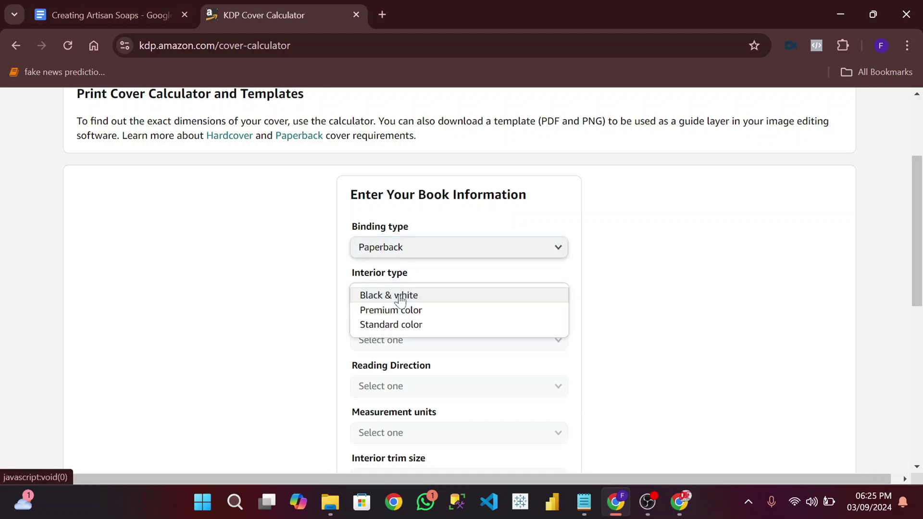
{"action": "left_click", "coordinate": [399, 296]}
Step: Set the paper type to White paper and the reading direction to Left to Right
{"action": "scroll", "coordinate": [399, 298], "scroll_direction": "down", "scroll_amount": 3}
{"action": "left_click", "coordinate": [404, 206]}
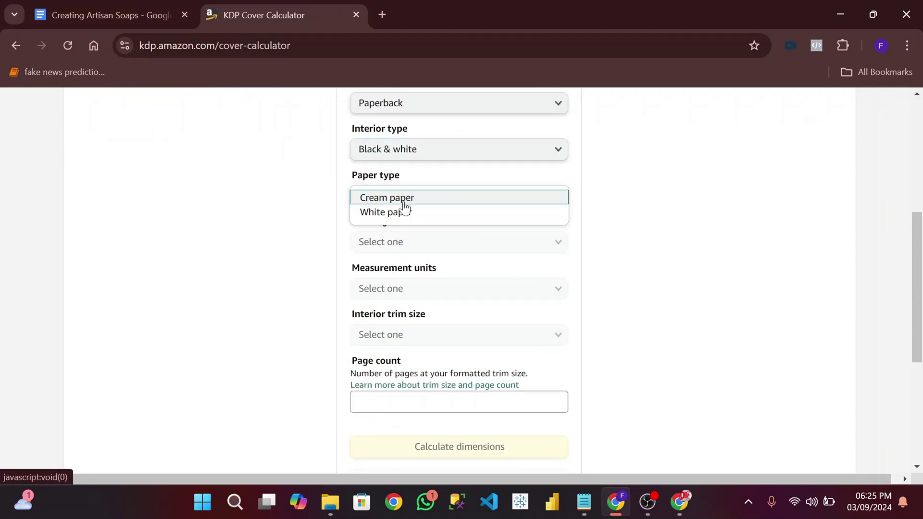
{"action": "left_click", "coordinate": [400, 212]}
{"action": "left_click", "coordinate": [401, 242]}
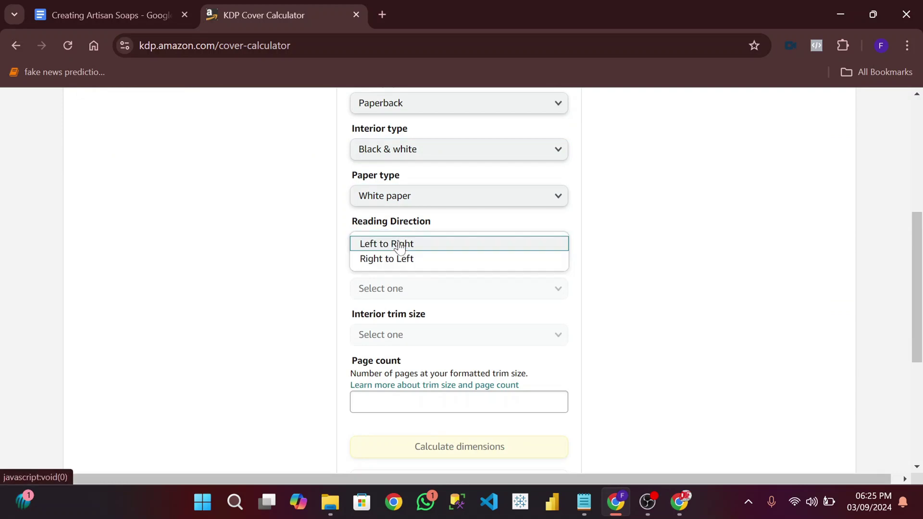
{"action": "left_click", "coordinate": [401, 242]}
Step: Set the measurement units to Inches and the interior trim size to 6 x 9 in
{"action": "left_click", "coordinate": [402, 289]}
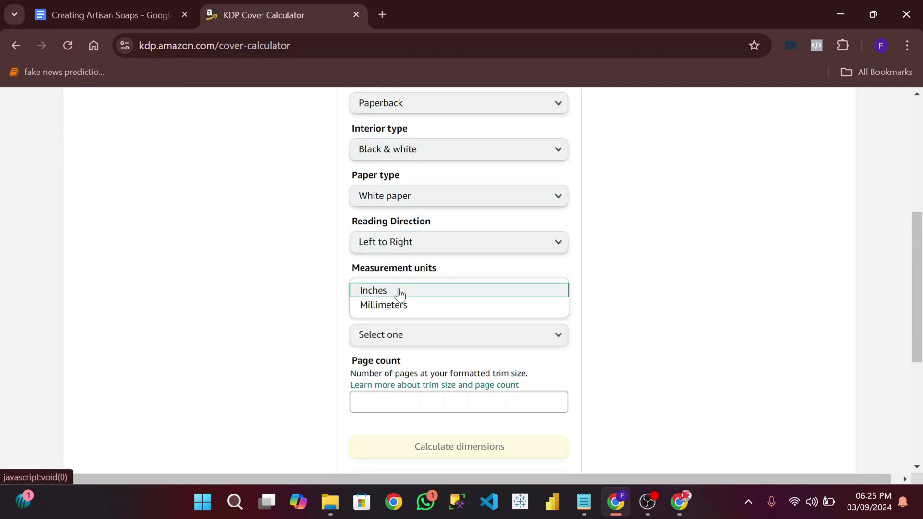
{"action": "left_click", "coordinate": [395, 290]}
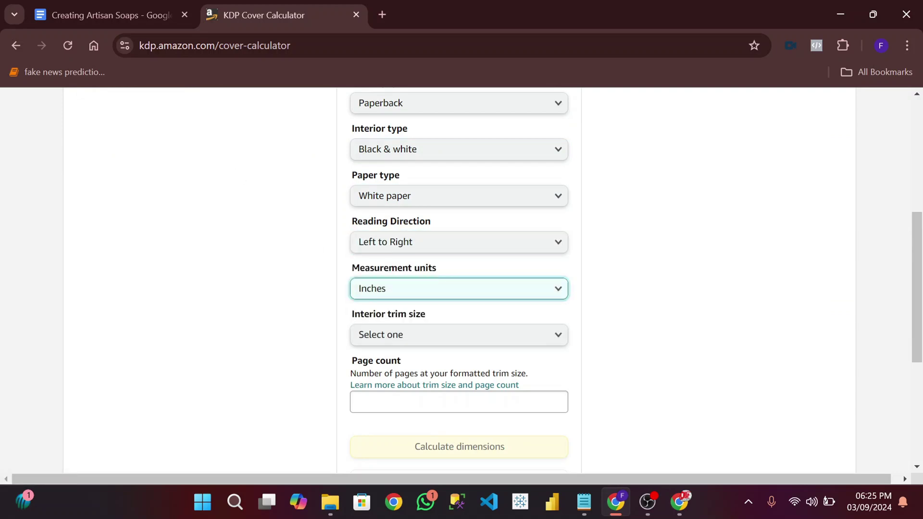
{"action": "left_click", "coordinate": [117, 13]}
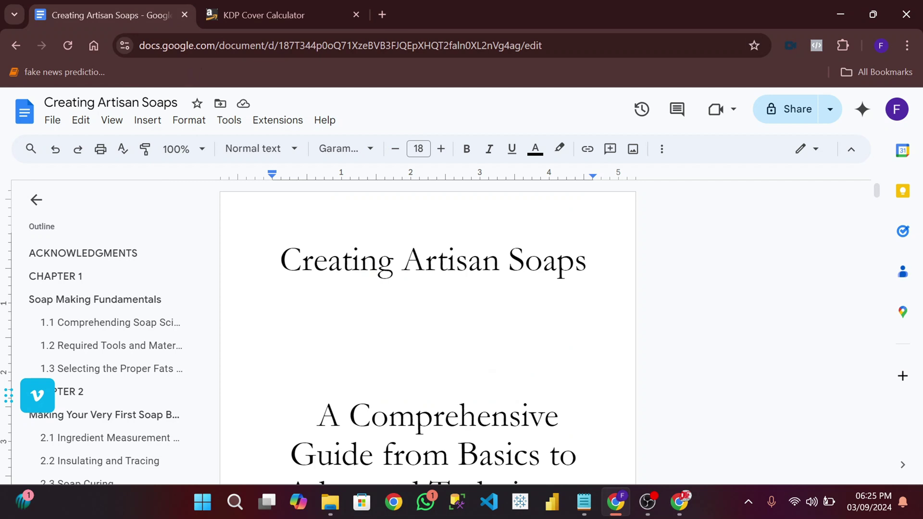
{"action": "left_click", "coordinate": [237, 10]}
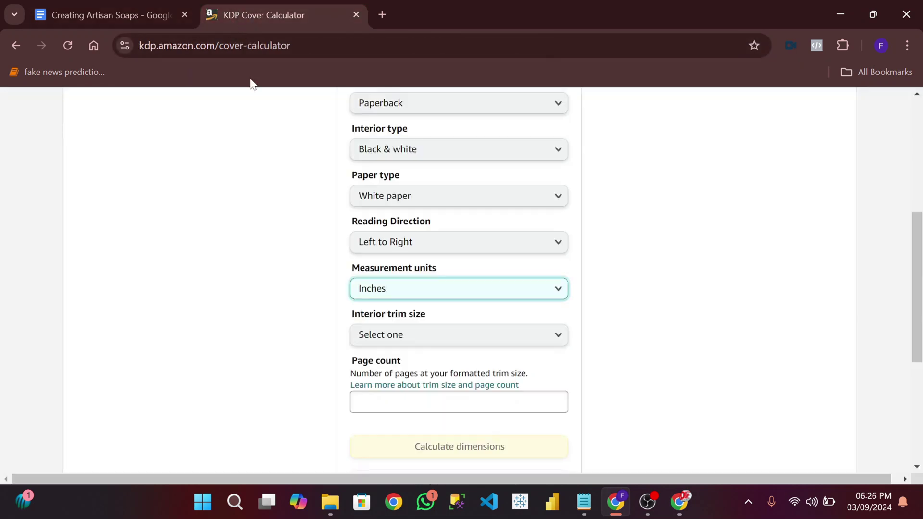
{"action": "left_click", "coordinate": [415, 339]}
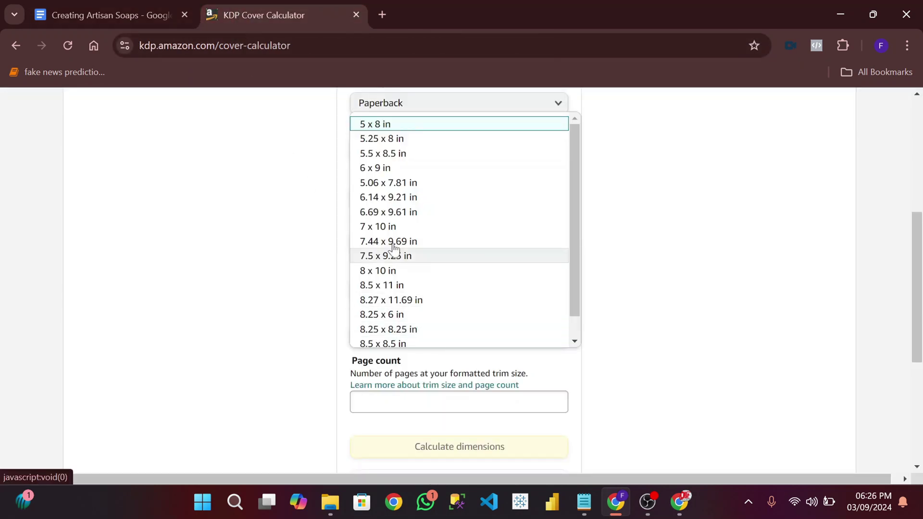
{"action": "left_click", "coordinate": [382, 168]}
{"action": "scroll", "coordinate": [403, 254], "scroll_direction": "down", "scroll_amount": 4}
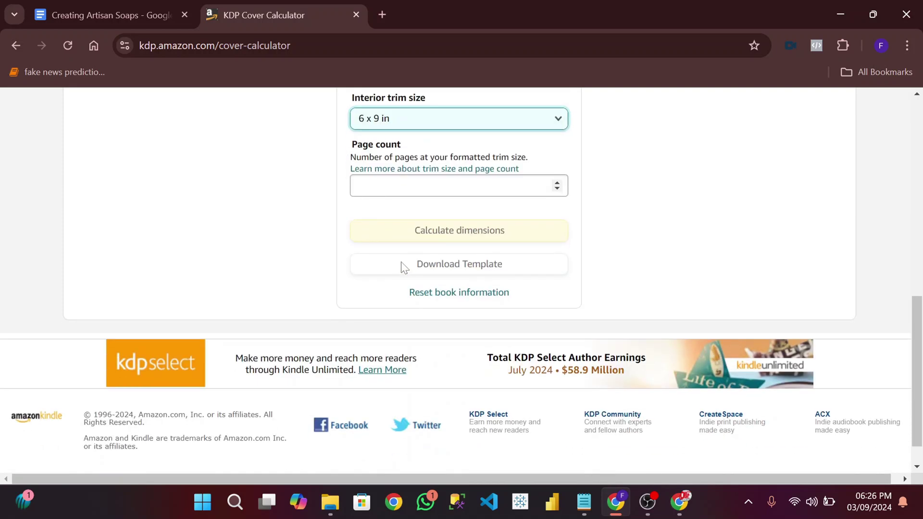
Step: Check the page count in the Creating Artisan Soaps document and enter 133 as the calculator's page count
{"action": "left_click", "coordinate": [379, 191]}
{"action": "left_click", "coordinate": [96, 11]}
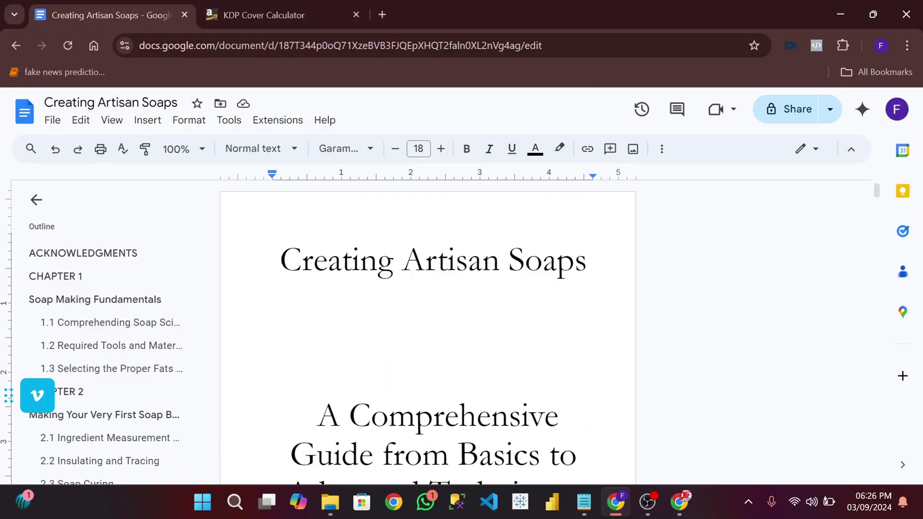
{"action": "scroll", "coordinate": [835, 212], "scroll_direction": "down", "scroll_amount": 20}
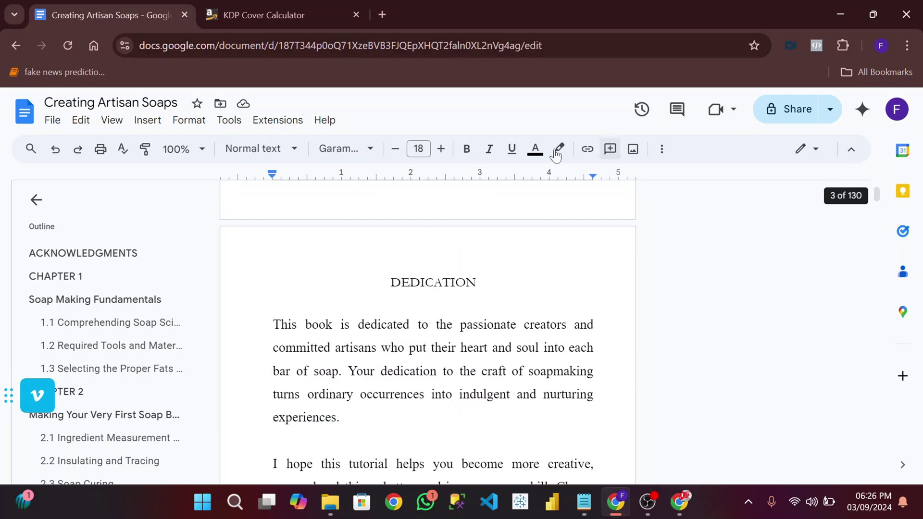
{"action": "scroll", "coordinate": [428, 332], "scroll_direction": "up", "scroll_amount": 20}
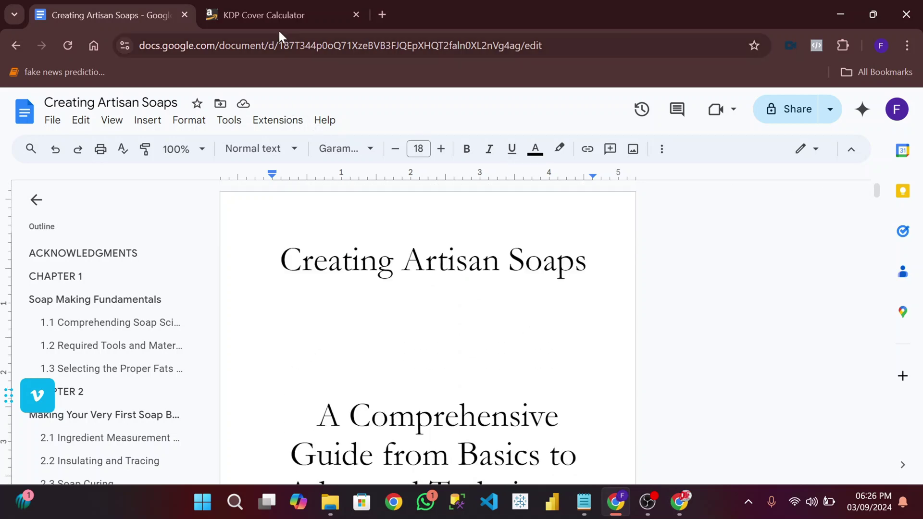
{"action": "left_click", "coordinate": [268, 5]}
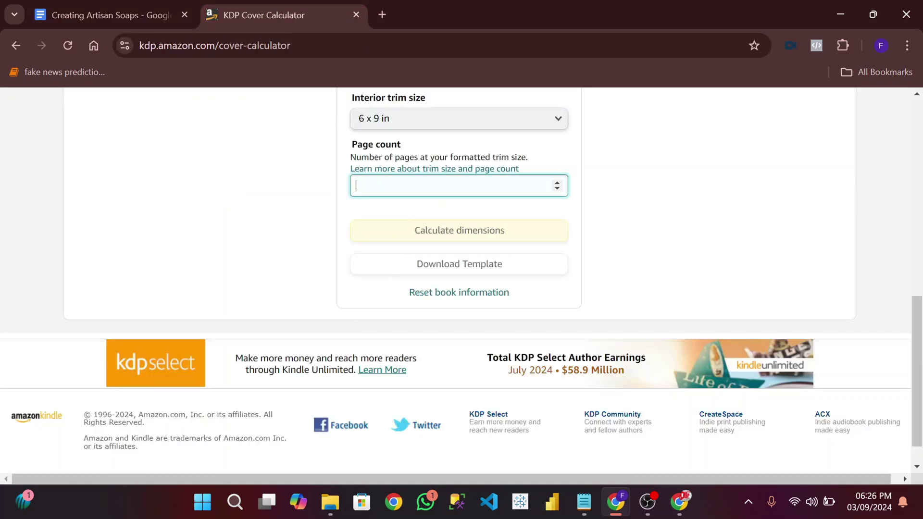
{"action": "type", "text": "133"}
{"action": "left_click", "coordinate": [642, 169]}
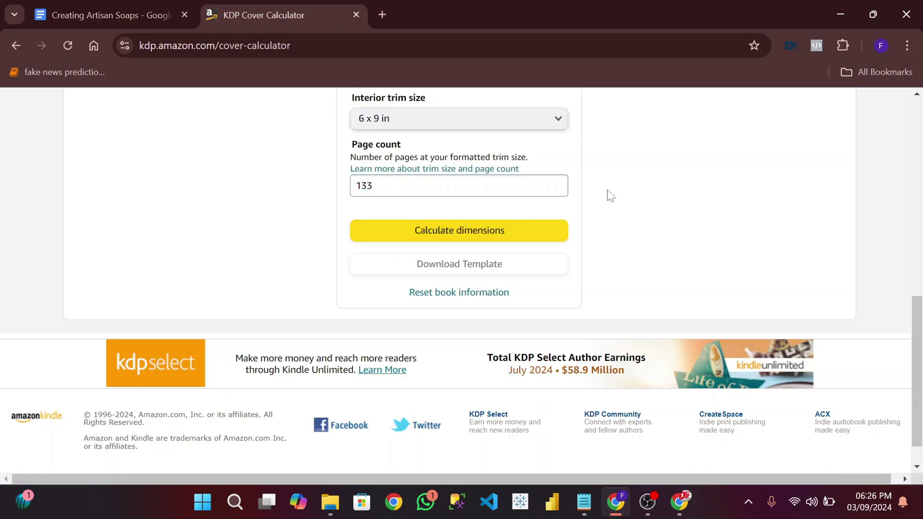
Step: Review the entered book information and calculate the cover dimensions
{"action": "scroll", "coordinate": [599, 212], "scroll_direction": "up", "scroll_amount": 5}
{"action": "scroll", "coordinate": [600, 214], "scroll_direction": "down", "scroll_amount": 4}
{"action": "scroll", "coordinate": [594, 226], "scroll_direction": "up", "scroll_amount": 4}
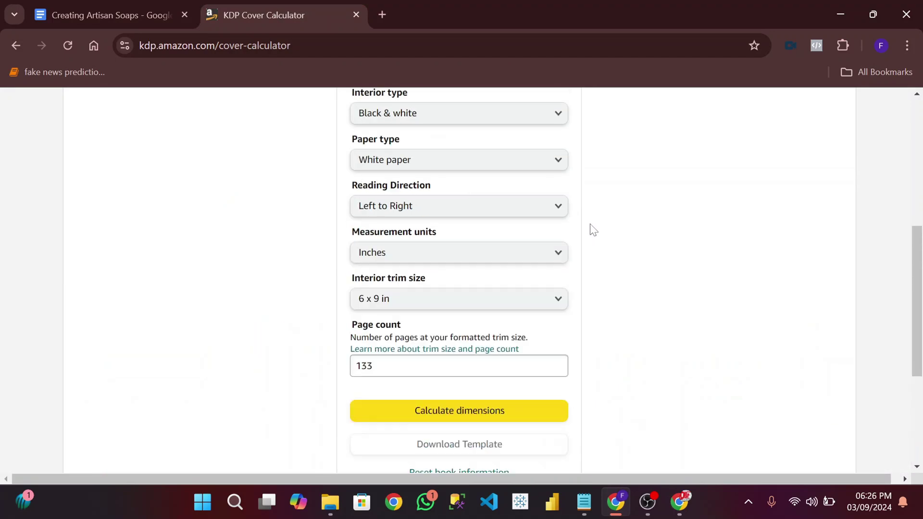
{"action": "scroll", "coordinate": [593, 232], "scroll_direction": "up", "scroll_amount": 3}
{"action": "scroll", "coordinate": [573, 268], "scroll_direction": "down", "scroll_amount": 8}
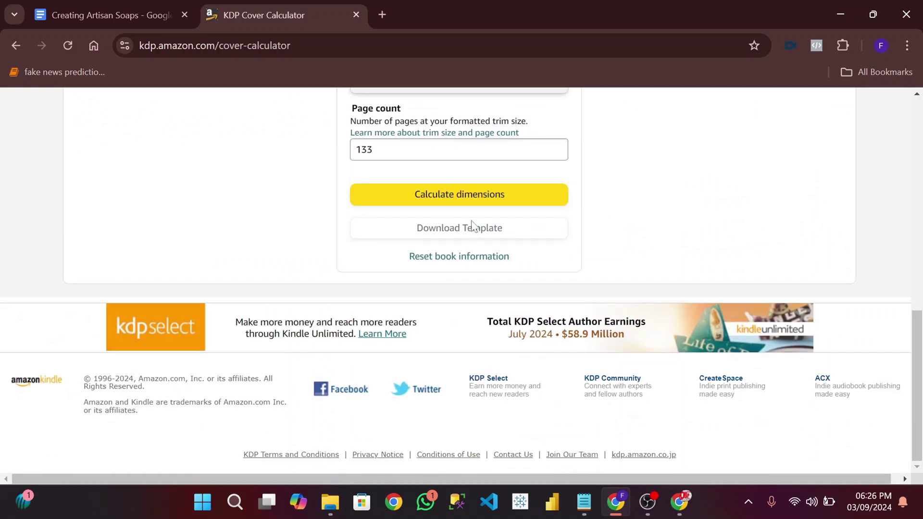
{"action": "left_click", "coordinate": [477, 200]}
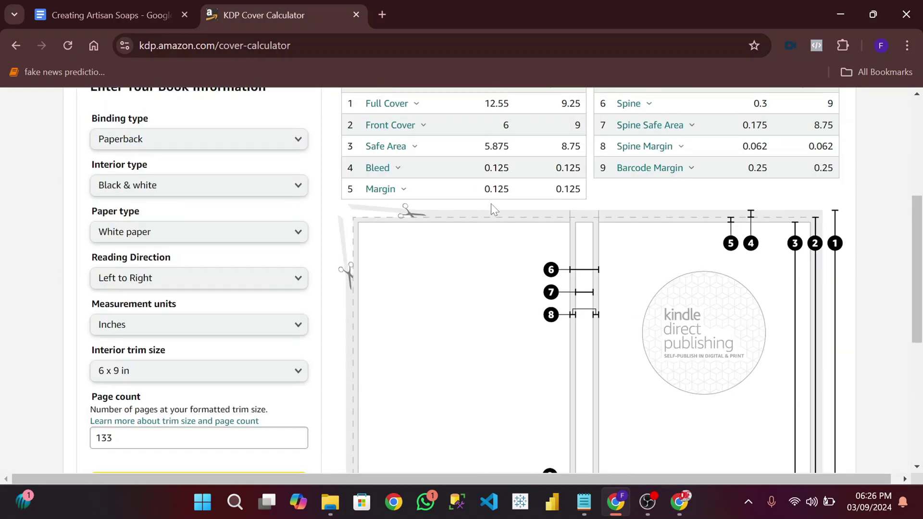
{"action": "scroll", "coordinate": [492, 203], "scroll_direction": "up", "scroll_amount": 3}
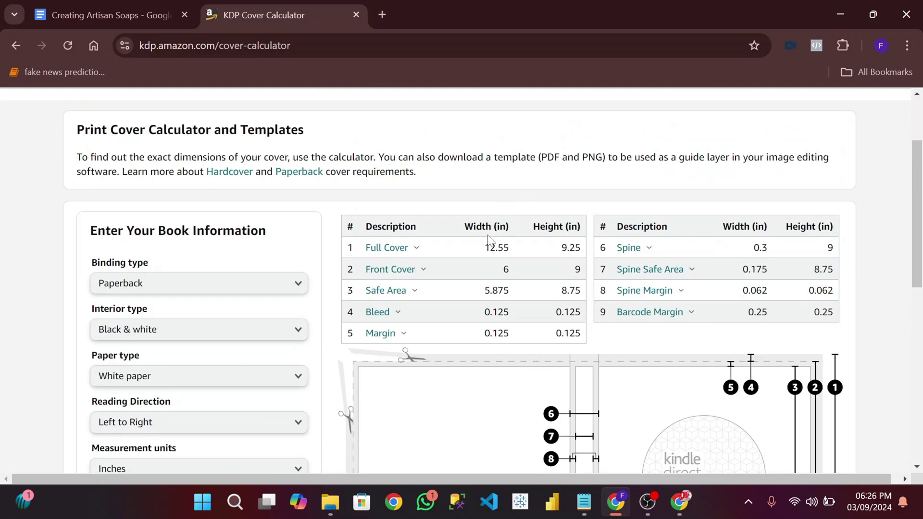
Step: Open Canva's home page in a new browser tab placed before the KDP Cover Calculator
{"action": "left_click", "coordinate": [383, 14]}
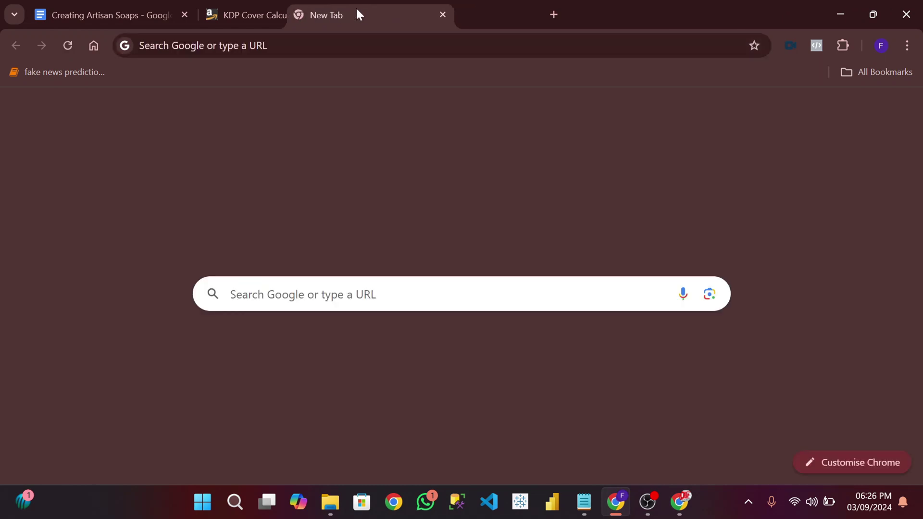
{"action": "left_click_drag", "start_coordinate": [356, 6], "coordinate": [335, 6]}
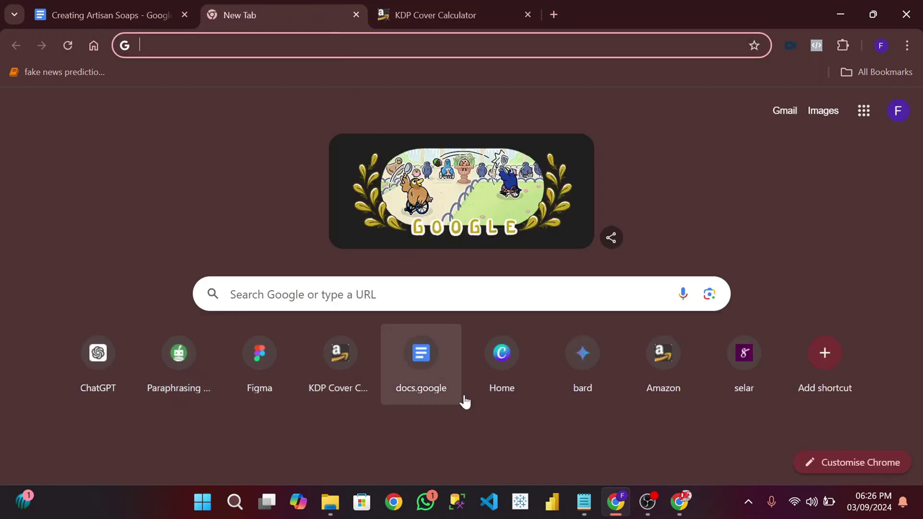
{"action": "left_click", "coordinate": [501, 363]}
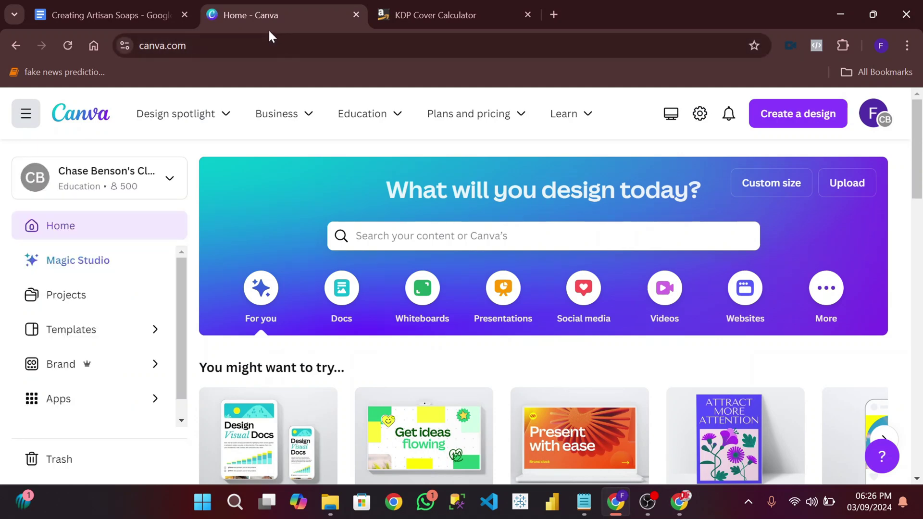
{"action": "left_click", "coordinate": [440, 3]}
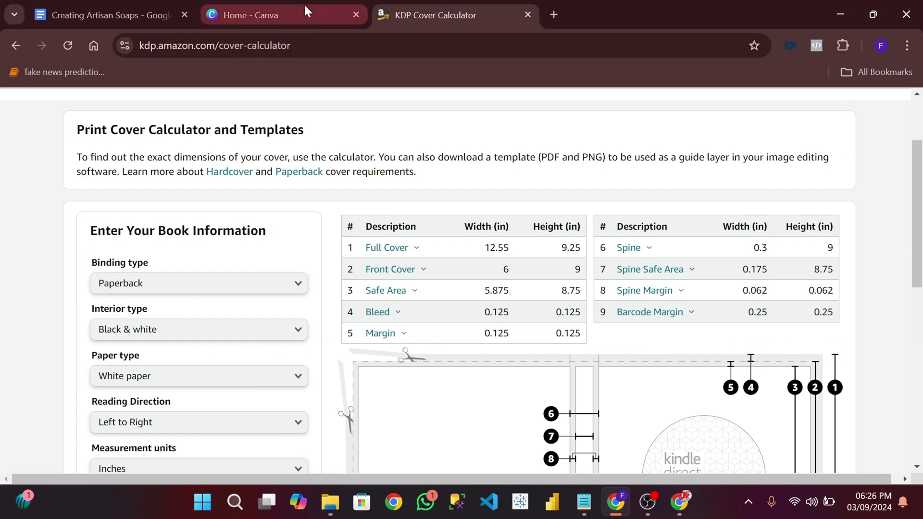
{"action": "left_click", "coordinate": [292, 9]}
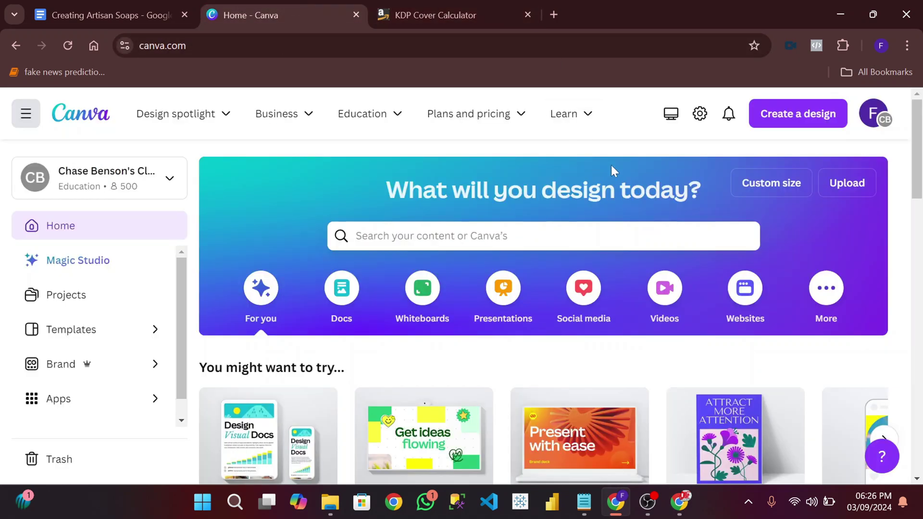
{"action": "scroll", "coordinate": [615, 171], "scroll_direction": "down", "scroll_amount": 3}
{"action": "scroll", "coordinate": [672, 171], "scroll_direction": "up", "scroll_amount": 3}
Step: Copy the calculator's full cover width and start a custom-size Canva design in inches with a width of 12.55
{"action": "left_click", "coordinate": [488, 10]}
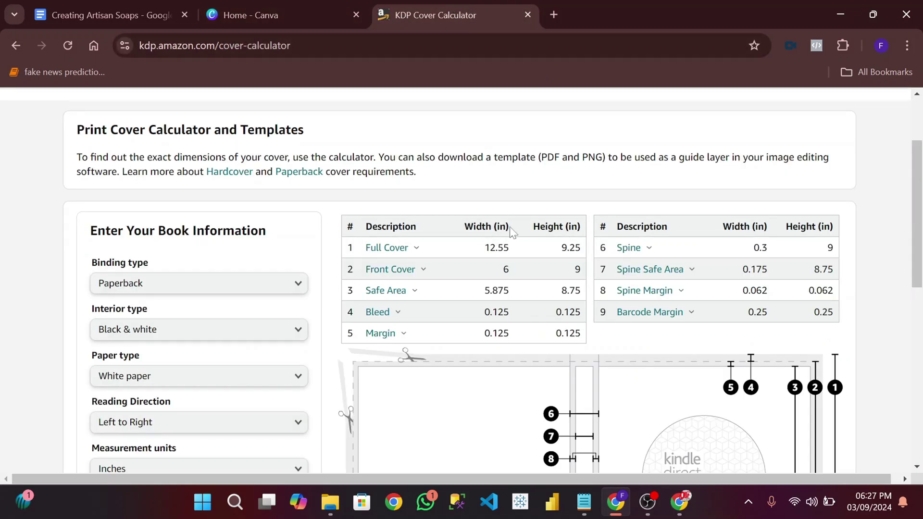
{"action": "left_click_drag", "start_coordinate": [510, 248], "coordinate": [481, 255]}
{"action": "left_click", "coordinate": [279, 16]}
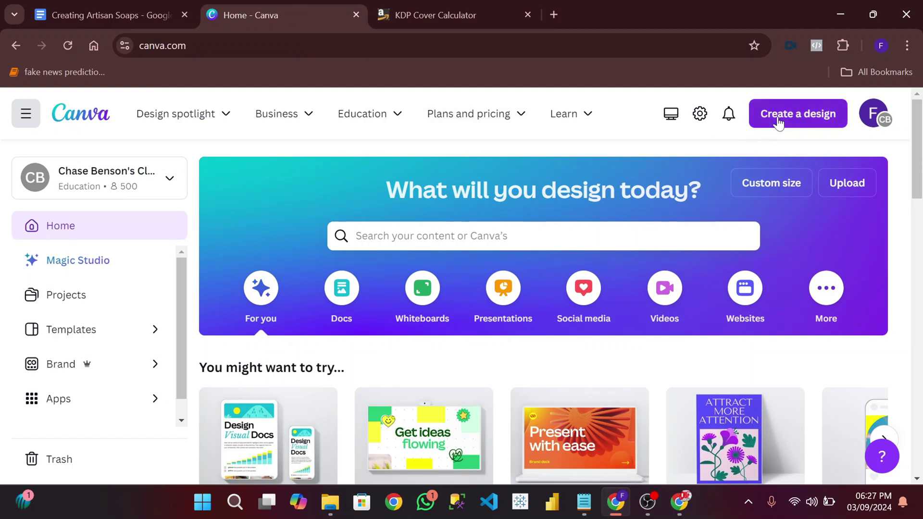
{"action": "left_click", "coordinate": [780, 123]}
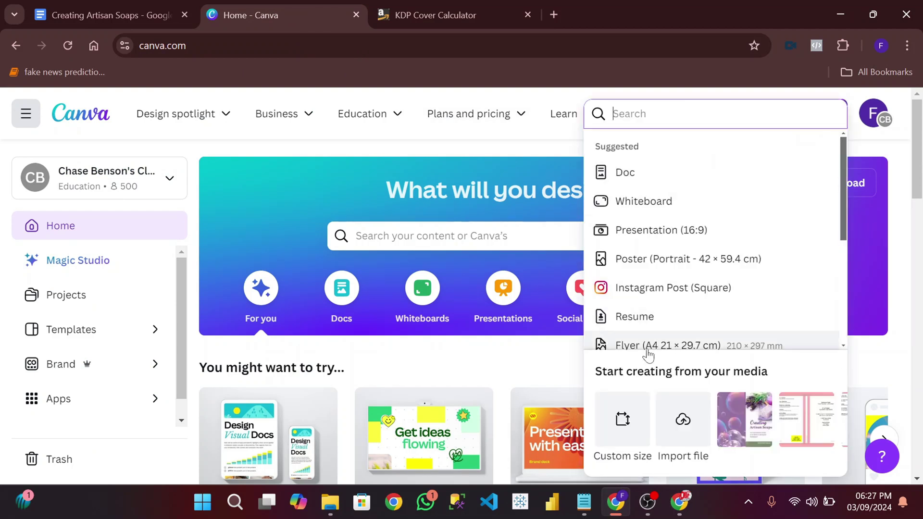
{"action": "left_click", "coordinate": [622, 419]}
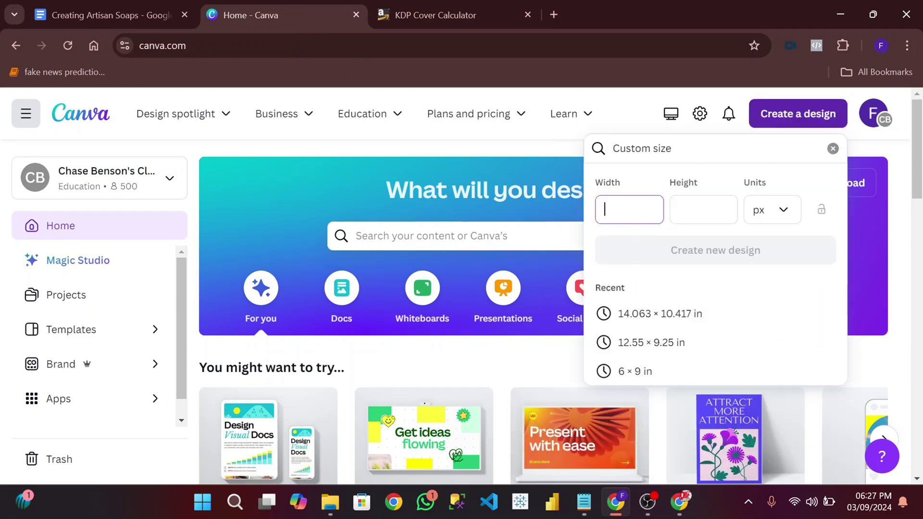
{"action": "left_click", "coordinate": [766, 215]}
{"action": "left_click", "coordinate": [719, 279]}
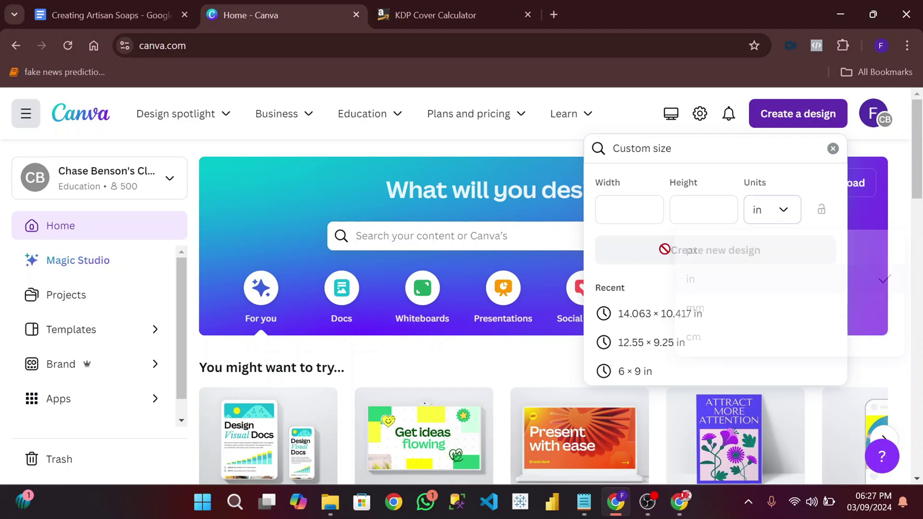
{"action": "left_click", "coordinate": [644, 212]}
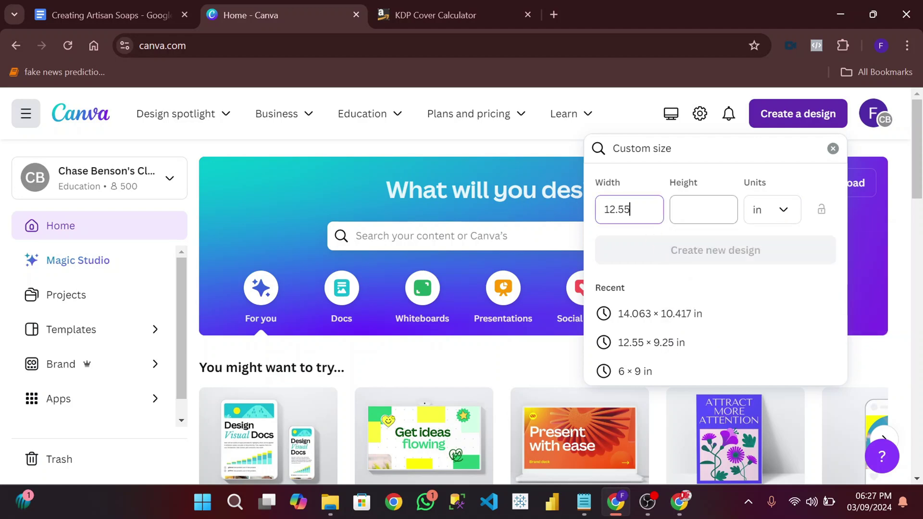
{"action": "key", "text": "Tab"}
Step: Copy the full cover height of 9.25 in from the calculator into the custom size and create the new design
{"action": "left_click", "coordinate": [450, 15]}
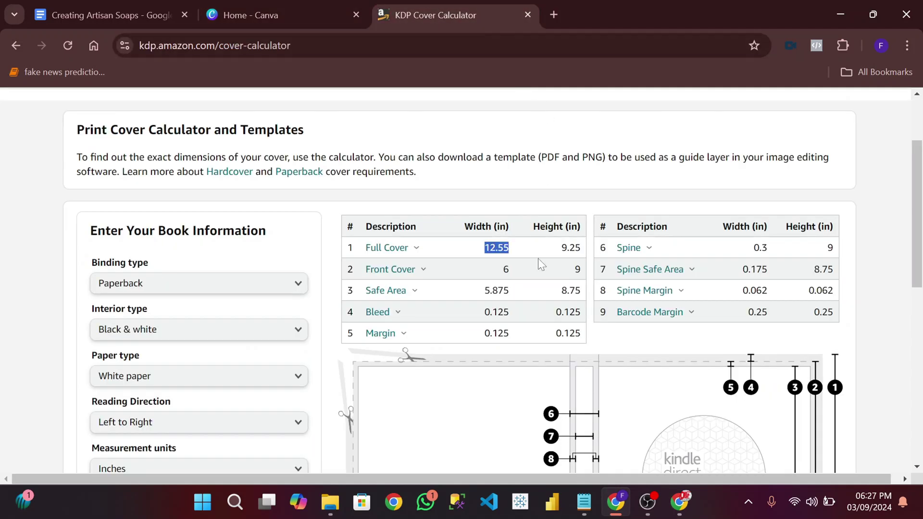
{"action": "left_click_drag", "start_coordinate": [583, 248], "coordinate": [561, 248]}
{"action": "key", "text": "ctrl+c"}
{"action": "left_click", "coordinate": [290, 17]}
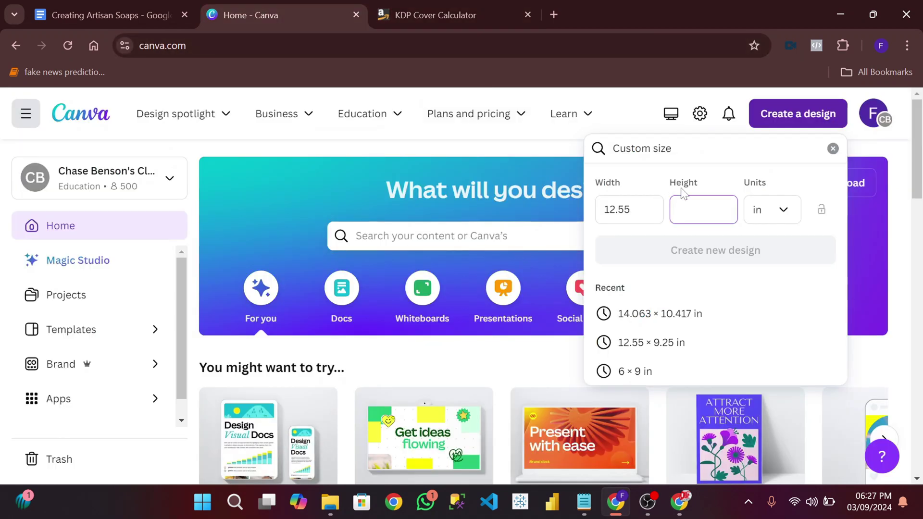
{"action": "key", "text": "ctrl+v"}
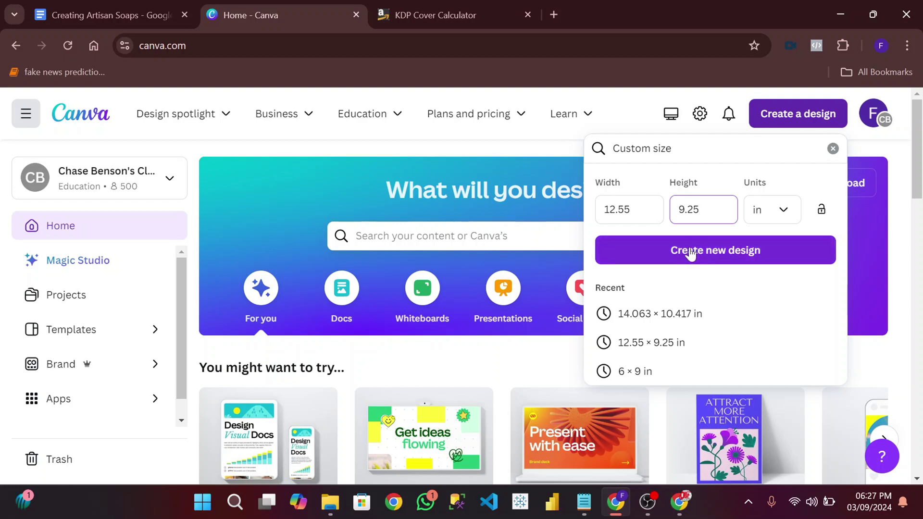
{"action": "left_click", "coordinate": [697, 248]}
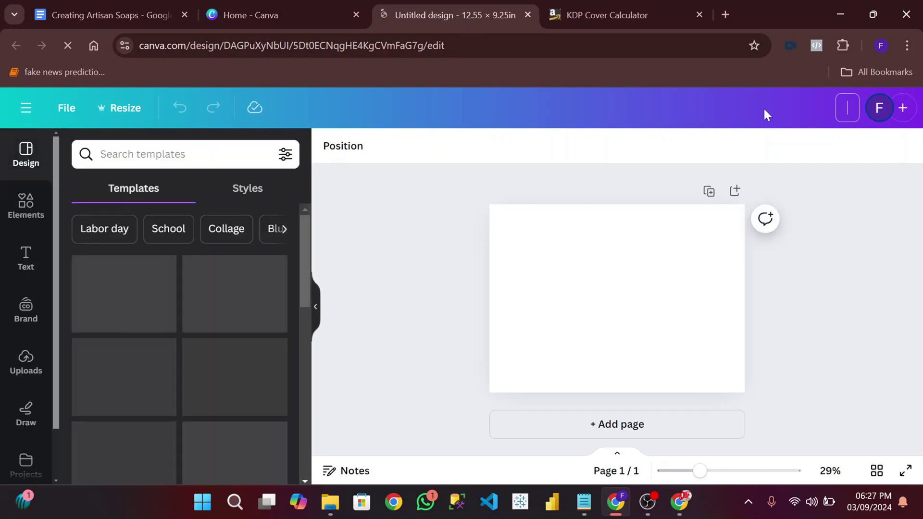
Step: Title the new design "paperback tutorial p"
{"action": "type", "text": "pap"}
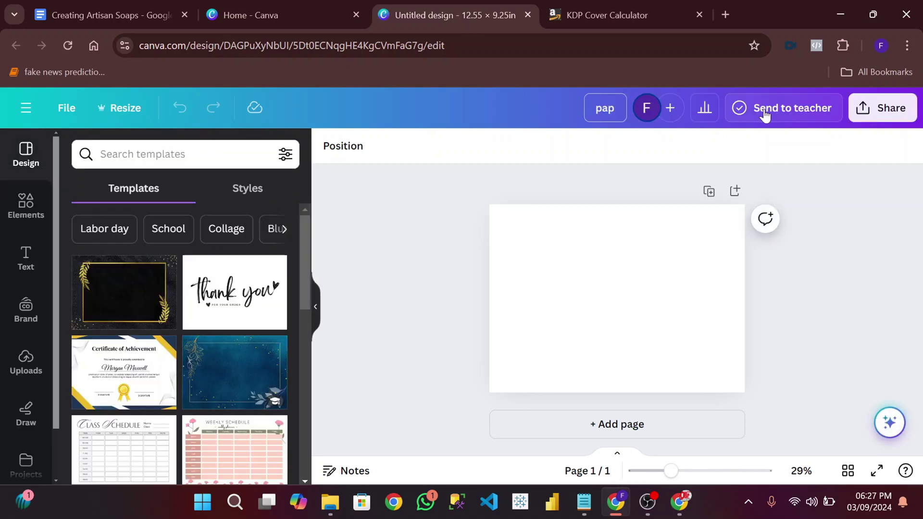
{"action": "type", "text": "erbac"}
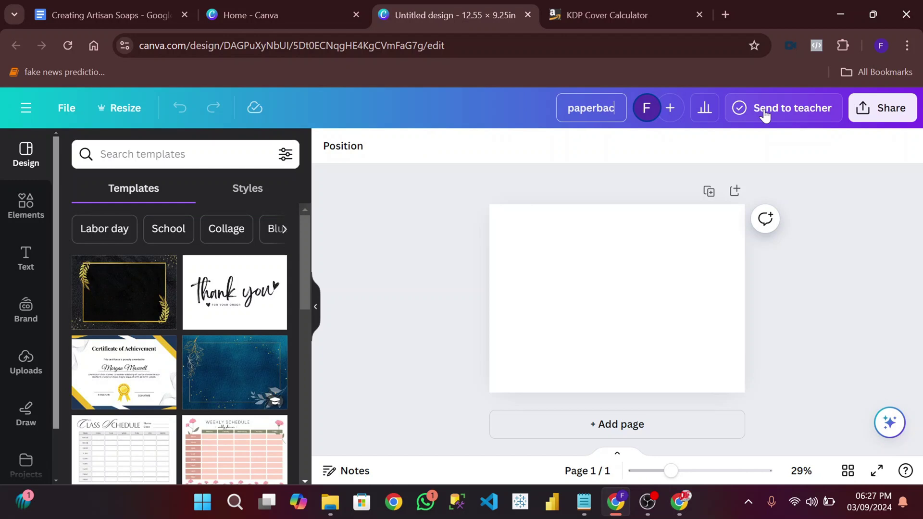
{"action": "type", "text": "k tutori"}
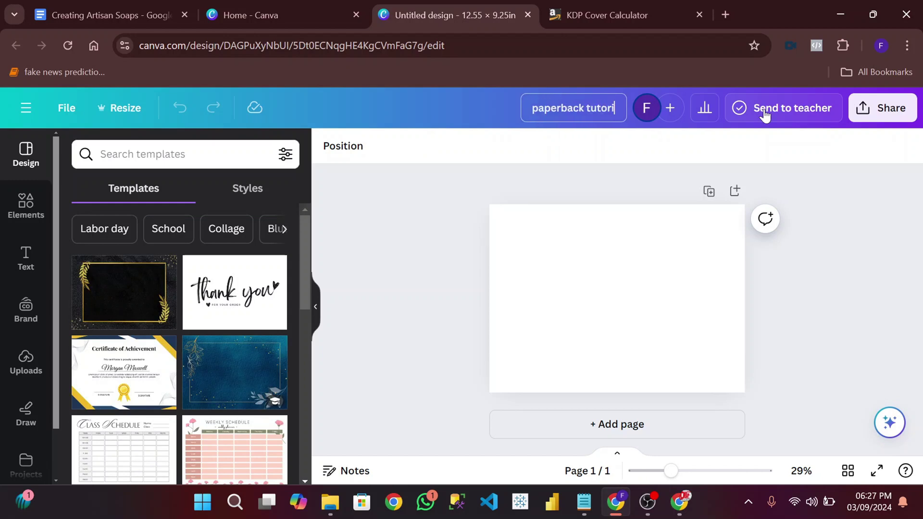
{"action": "type", "text": "al"}
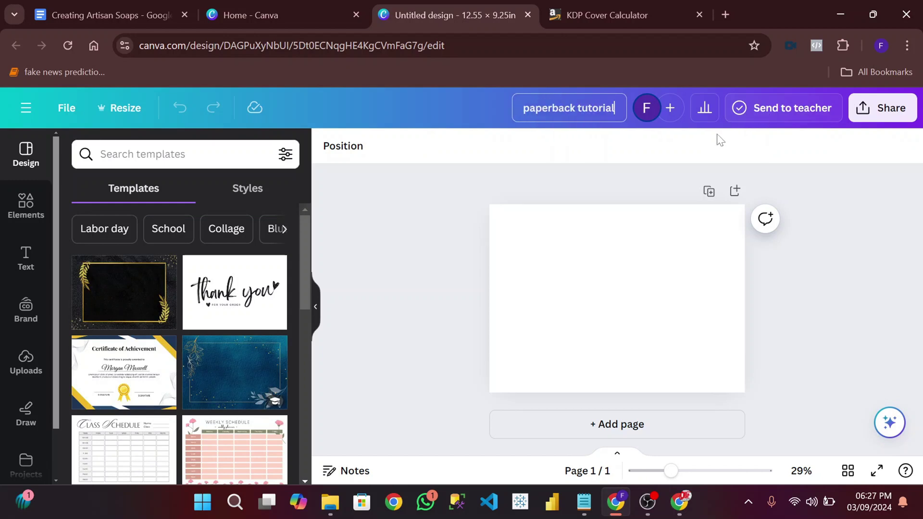
{"action": "type", "text": " p"}
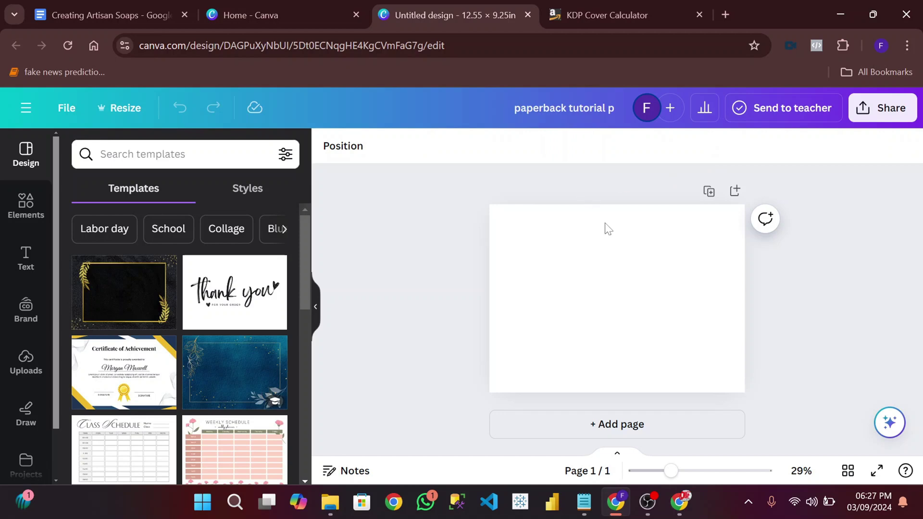
{"action": "left_click", "coordinate": [598, 258]}
Step: Download the paperback cover template from the KDP Cover Calculator and look over the reference cover diagram
{"action": "left_click", "coordinate": [598, 16]}
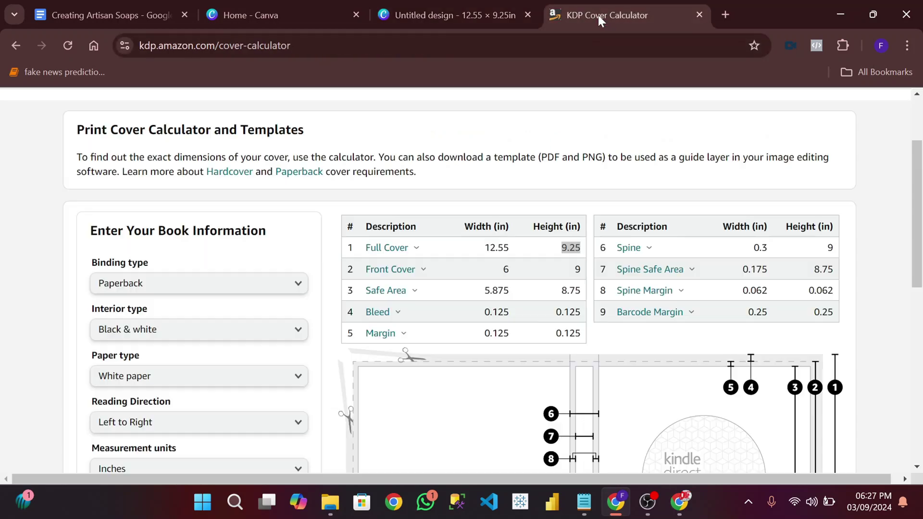
{"action": "scroll", "coordinate": [250, 219], "scroll_direction": "down", "scroll_amount": 8}
{"action": "left_click", "coordinate": [249, 213]}
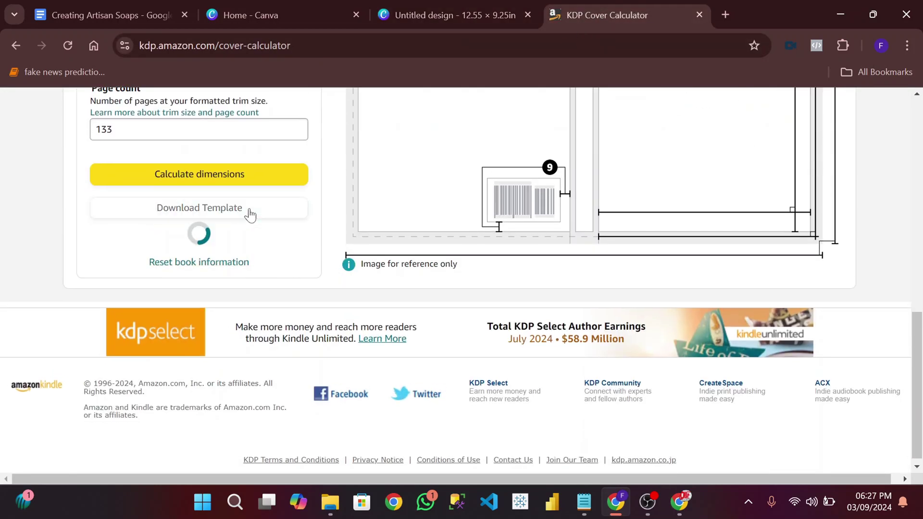
{"action": "scroll", "coordinate": [403, 162], "scroll_direction": "up", "scroll_amount": 7}
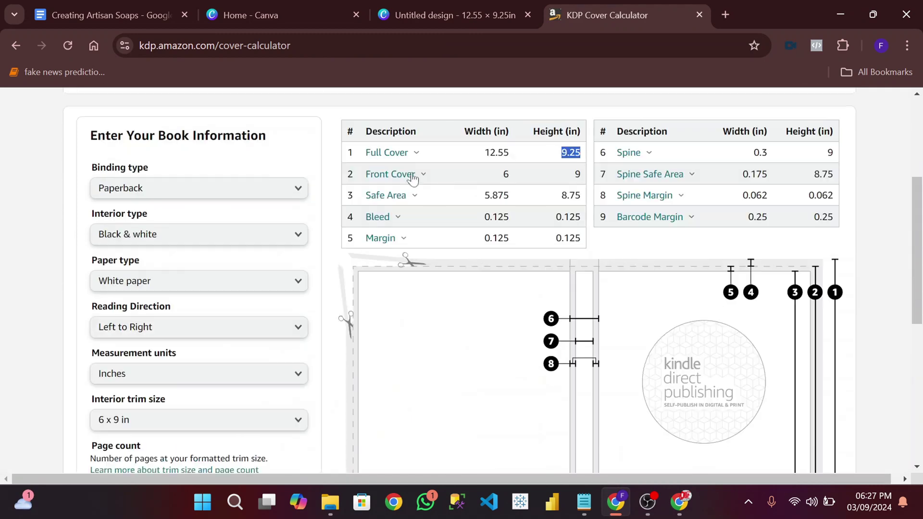
{"action": "scroll", "coordinate": [509, 250], "scroll_direction": "down", "scroll_amount": 3}
{"action": "scroll", "coordinate": [529, 250], "scroll_direction": "up", "scroll_amount": 3}
{"action": "scroll", "coordinate": [548, 253], "scroll_direction": "down", "scroll_amount": 3}
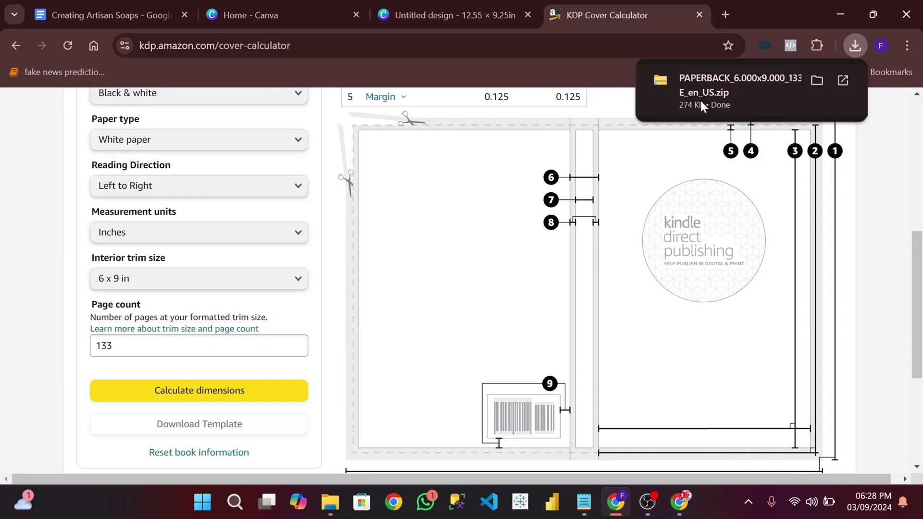
Step: Open the downloaded PAPERBACK_6.000x9.000_133_BW_WHITE_en_US zip from the Downloads folder in WinRAR
{"action": "mouse_move", "coordinate": [330, 505]}
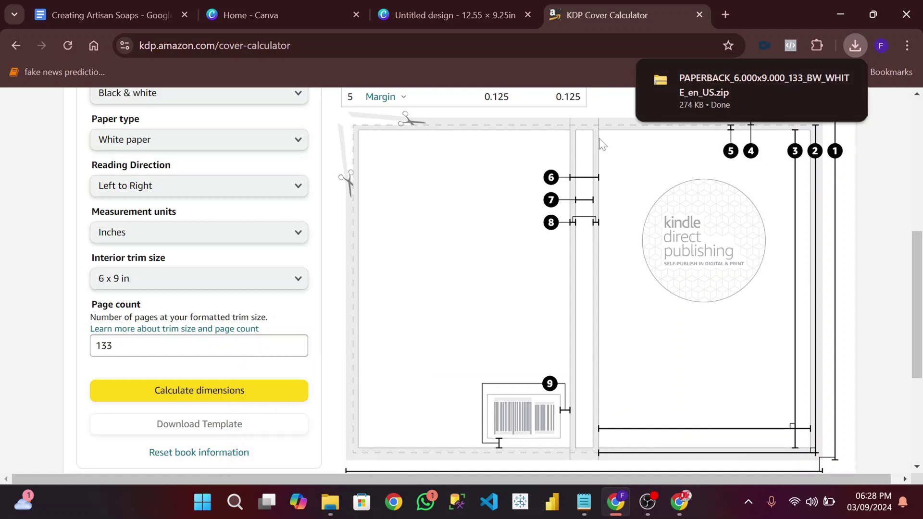
{"action": "mouse_move", "coordinate": [718, 106]}
{"action": "left_click", "coordinate": [328, 505]}
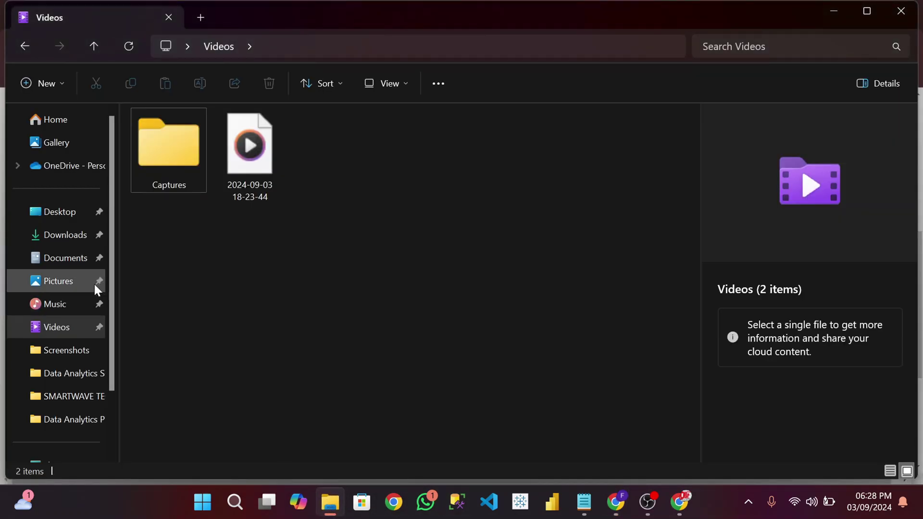
{"action": "left_click", "coordinate": [72, 238]}
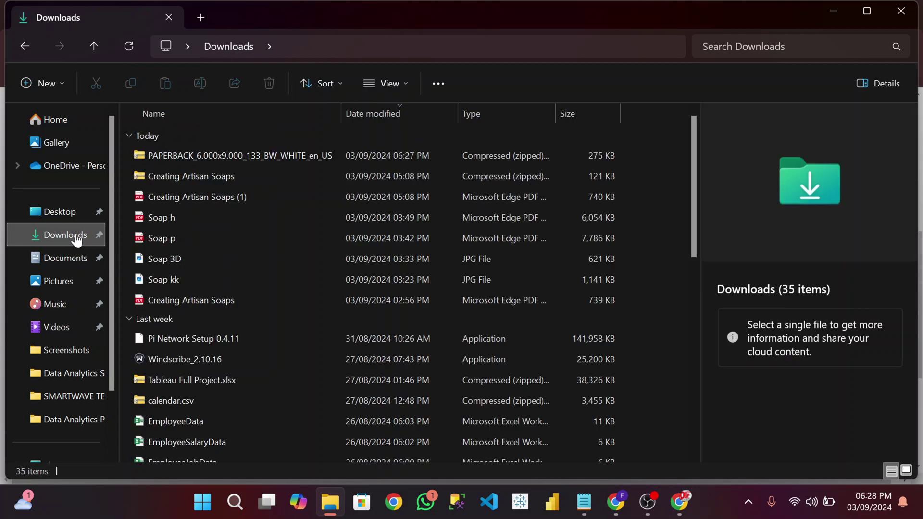
{"action": "left_click", "coordinate": [179, 163]}
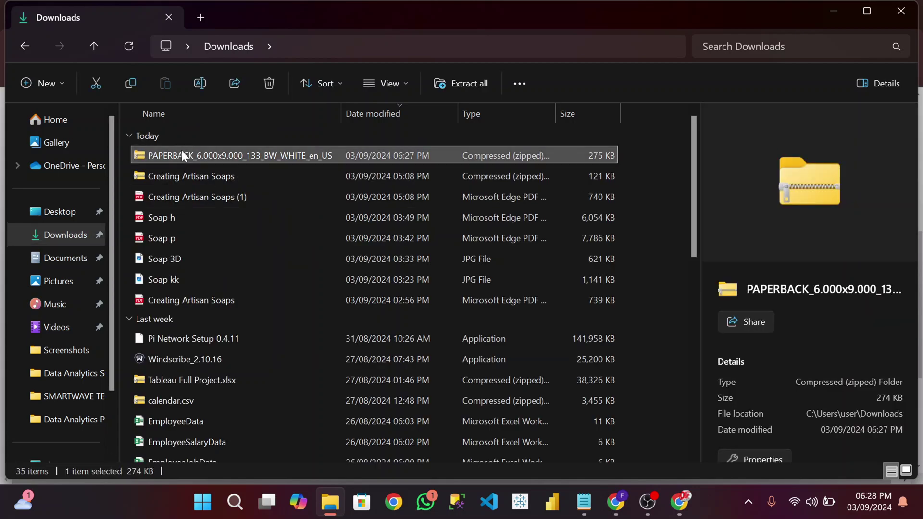
{"action": "right_click", "coordinate": [181, 150]}
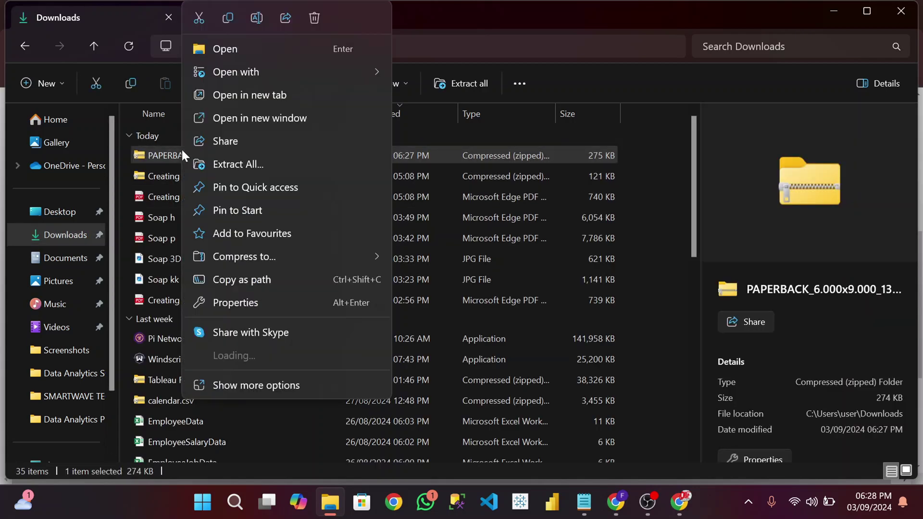
{"action": "mouse_move", "coordinate": [220, 73]}
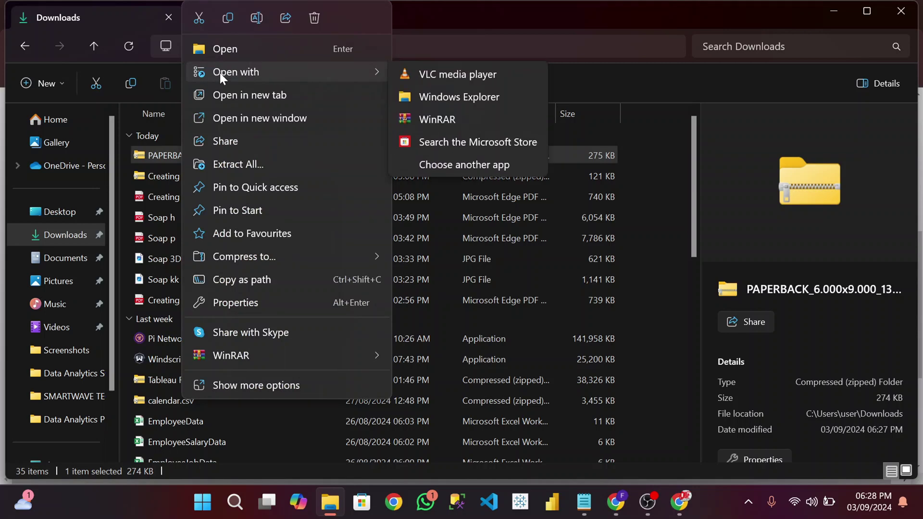
{"action": "left_click", "coordinate": [422, 115]}
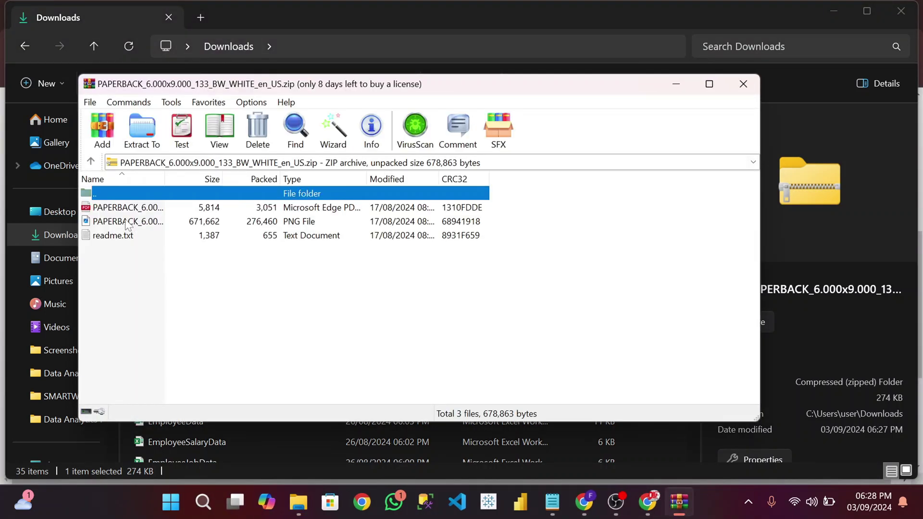
Step: Extract the template's PNG file from the archive to the Desktop and close WinRAR
{"action": "left_click", "coordinate": [127, 222]}
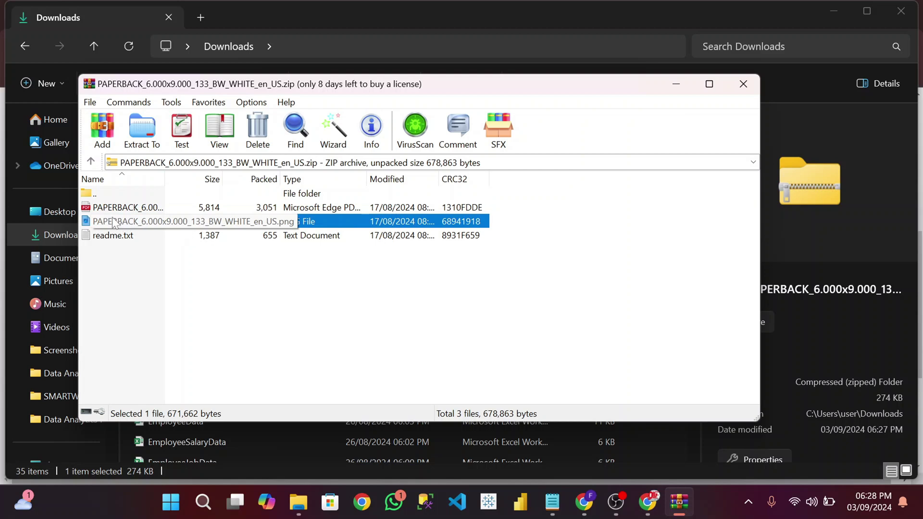
{"action": "left_click", "coordinate": [114, 223]}
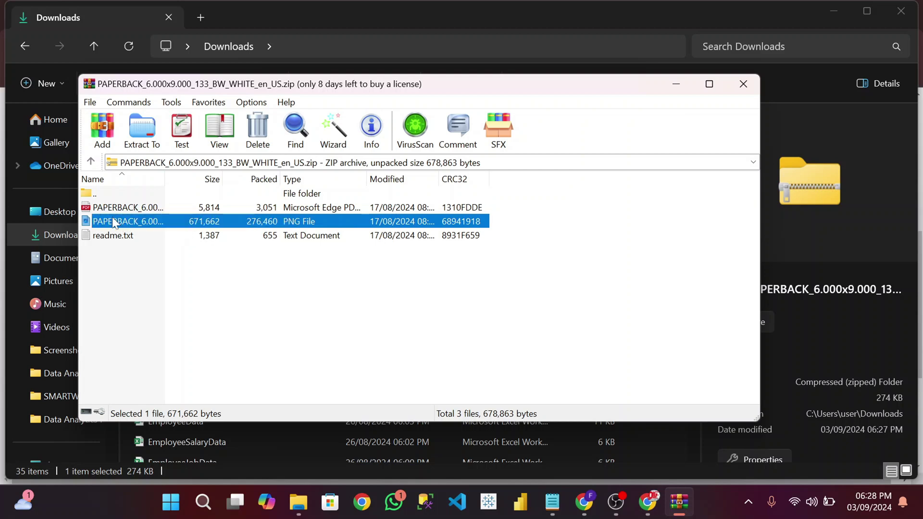
{"action": "left_click", "coordinate": [268, 265]}
{"action": "left_click", "coordinate": [147, 225]}
{"action": "left_click", "coordinate": [143, 135]}
{"action": "left_click", "coordinate": [447, 173]}
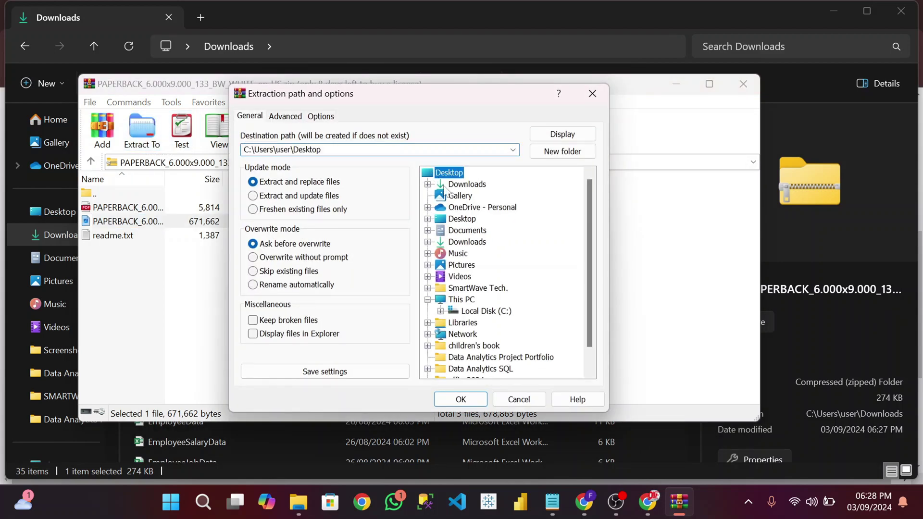
{"action": "left_click", "coordinate": [456, 400]}
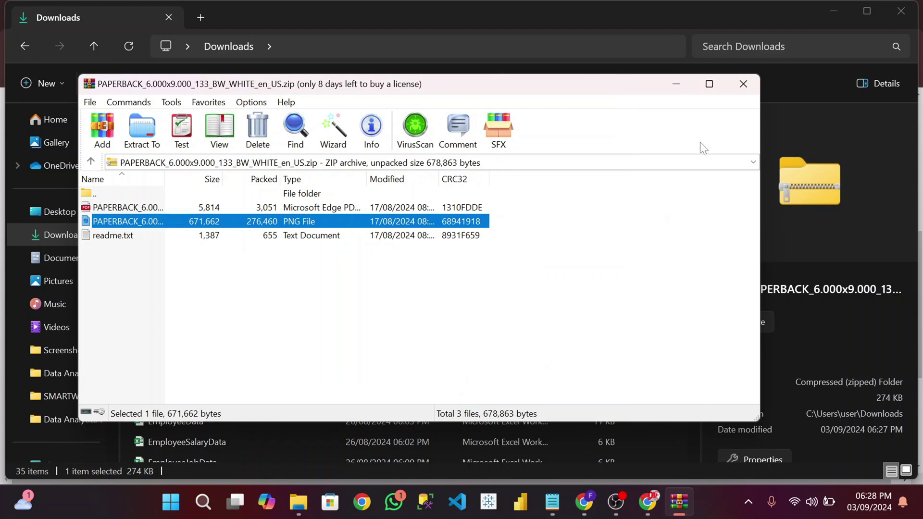
{"action": "left_click", "coordinate": [743, 84]}
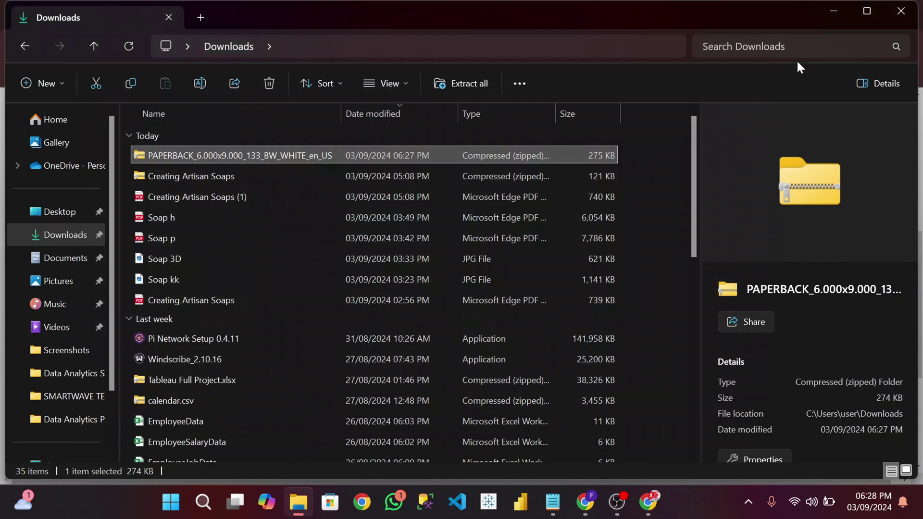
Step: Add the extracted paperback template PNG from the desktop to the blank page of the Canva design
{"action": "left_click", "coordinate": [831, 11]}
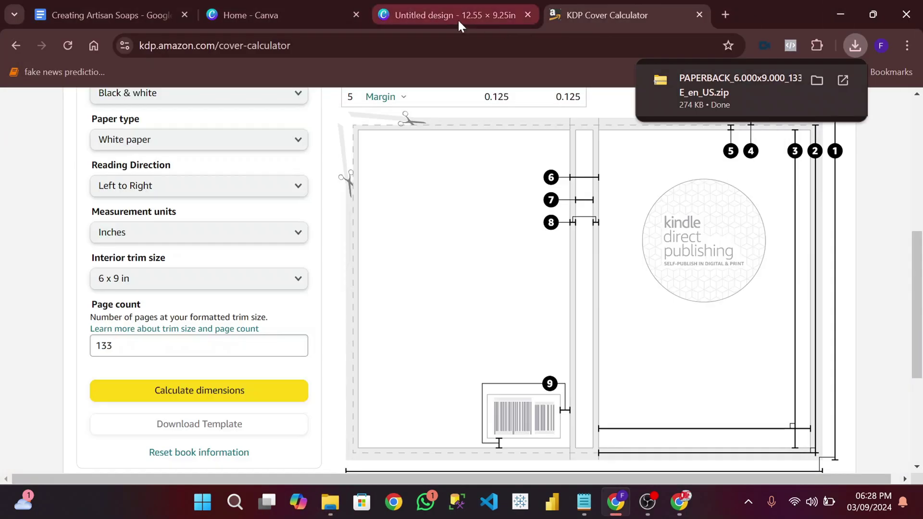
{"action": "left_click", "coordinate": [446, 7]}
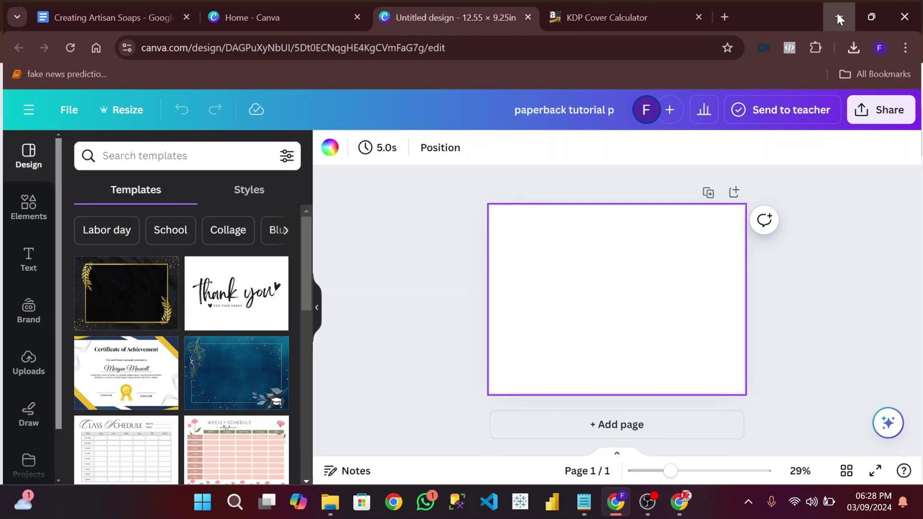
{"action": "left_click", "coordinate": [840, 13]}
{"action": "left_click", "coordinate": [840, 12]}
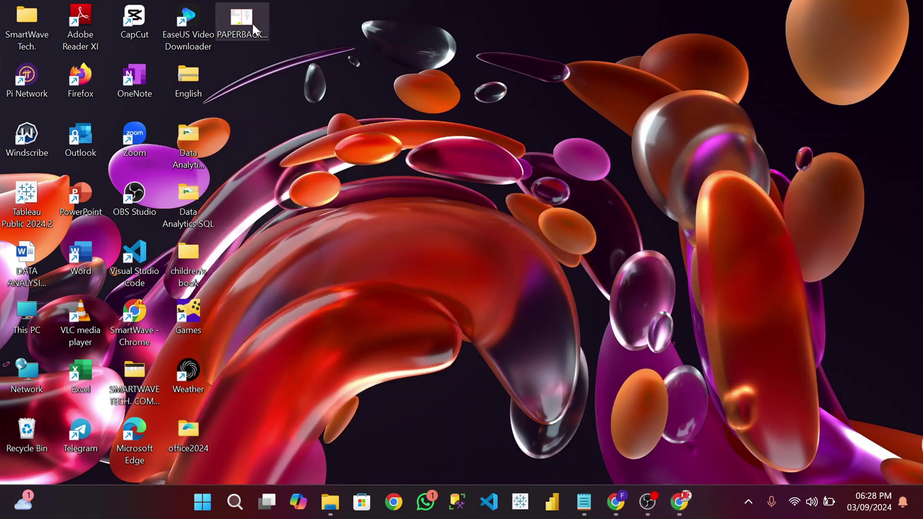
{"action": "left_click_drag", "start_coordinate": [242, 20], "coordinate": [581, 291]}
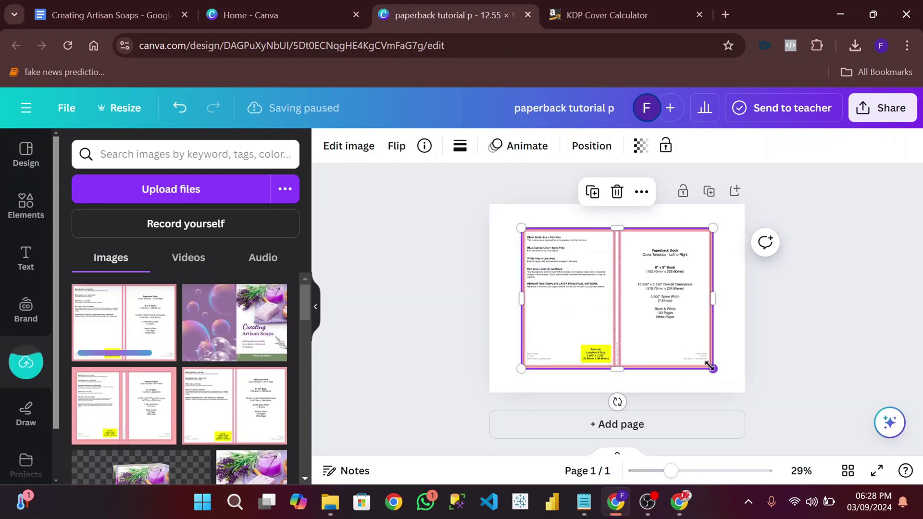
Step: Enlarge the template image to fill the whole page and check its trim, spine and barcode guides up close
{"action": "left_click_drag", "start_coordinate": [715, 368], "coordinate": [746, 392]}
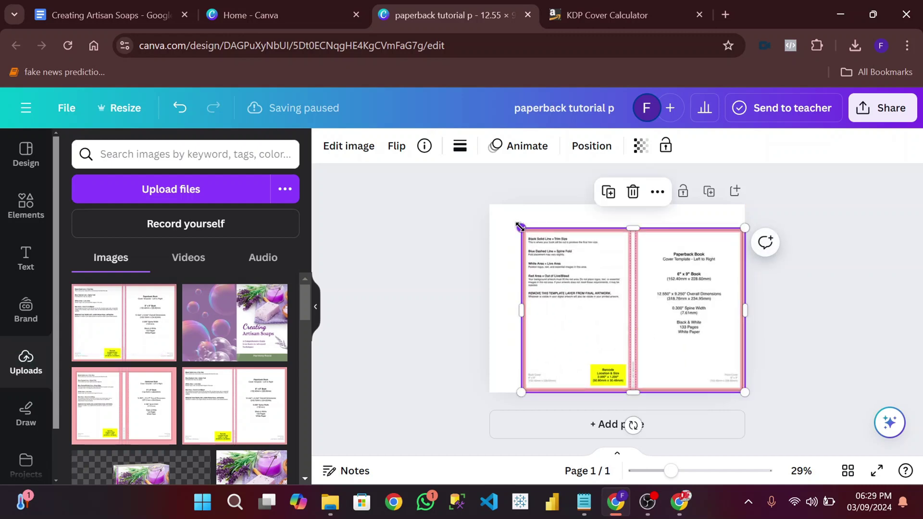
{"action": "left_click_drag", "start_coordinate": [523, 229], "coordinate": [490, 213]}
{"action": "scroll", "coordinate": [743, 274], "scroll_direction": "up", "scroll_amount": 4}
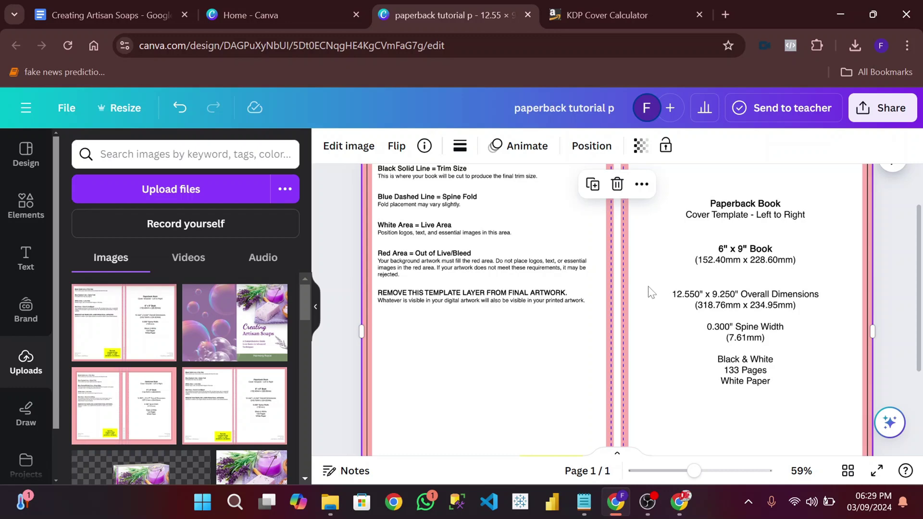
{"action": "scroll", "coordinate": [652, 293], "scroll_direction": "down", "scroll_amount": 2}
{"action": "scroll", "coordinate": [647, 293], "scroll_direction": "down", "scroll_amount": 1}
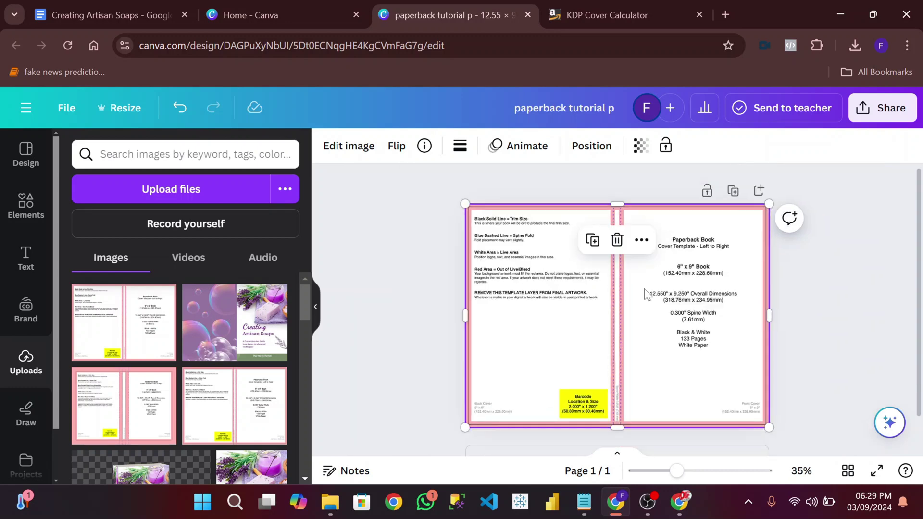
{"action": "left_click", "coordinate": [779, 285]}
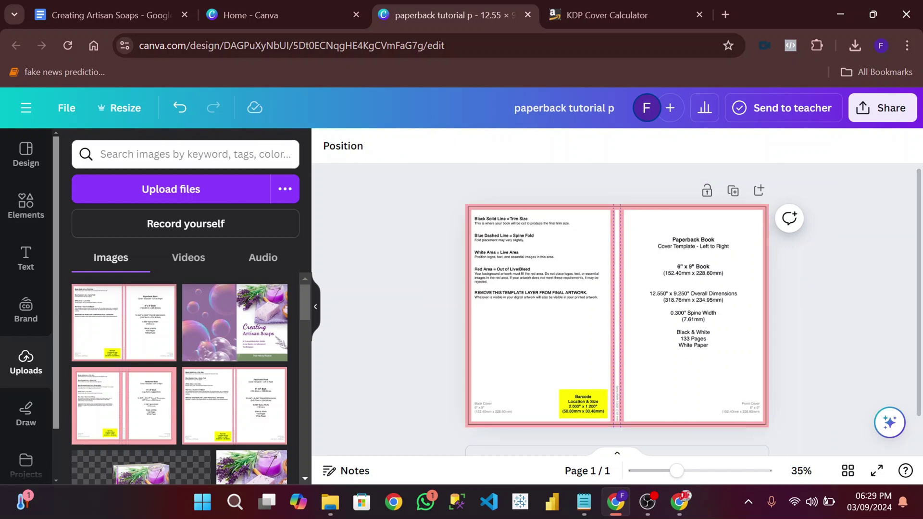
{"action": "left_click", "coordinate": [200, 190]}
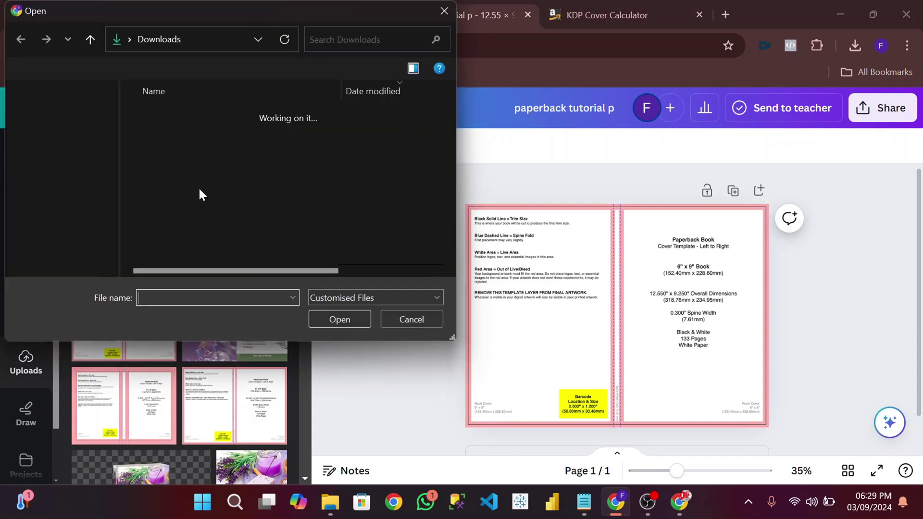
{"action": "left_click", "coordinate": [399, 321]}
{"action": "scroll", "coordinate": [245, 399], "scroll_direction": "down", "scroll_amount": 3}
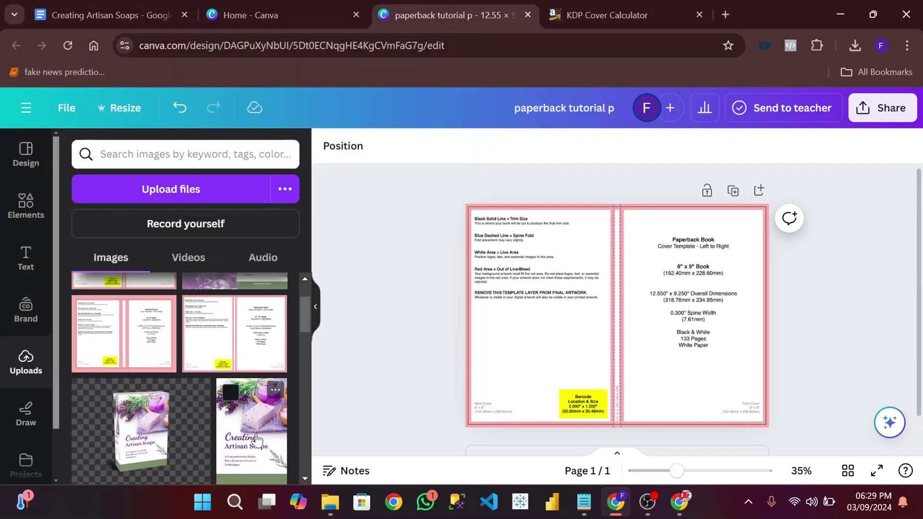
{"action": "left_click", "coordinate": [205, 191]}
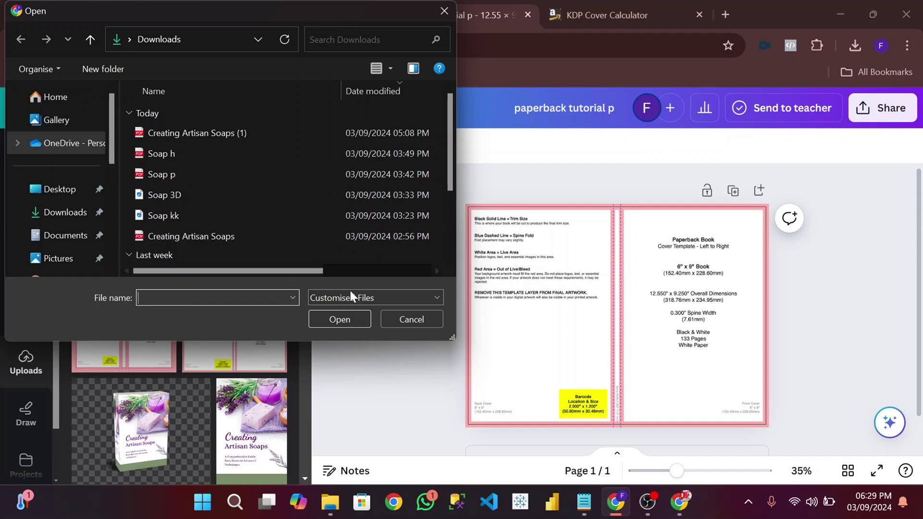
{"action": "left_click", "coordinate": [410, 319]}
Step: Add the flat Creating Artisan Soaps front cover from the uploads and align it with the page's top edge beside the spine on the front panel
{"action": "scroll", "coordinate": [253, 321], "scroll_direction": "down", "scroll_amount": 2}
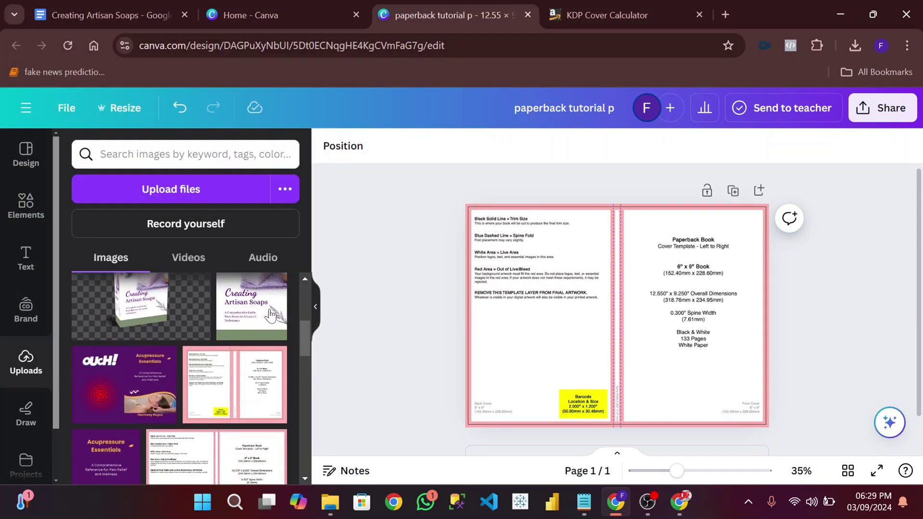
{"action": "scroll", "coordinate": [253, 321], "scroll_direction": "up", "scroll_amount": 3}
{"action": "scroll", "coordinate": [196, 380], "scroll_direction": "down", "scroll_amount": 2}
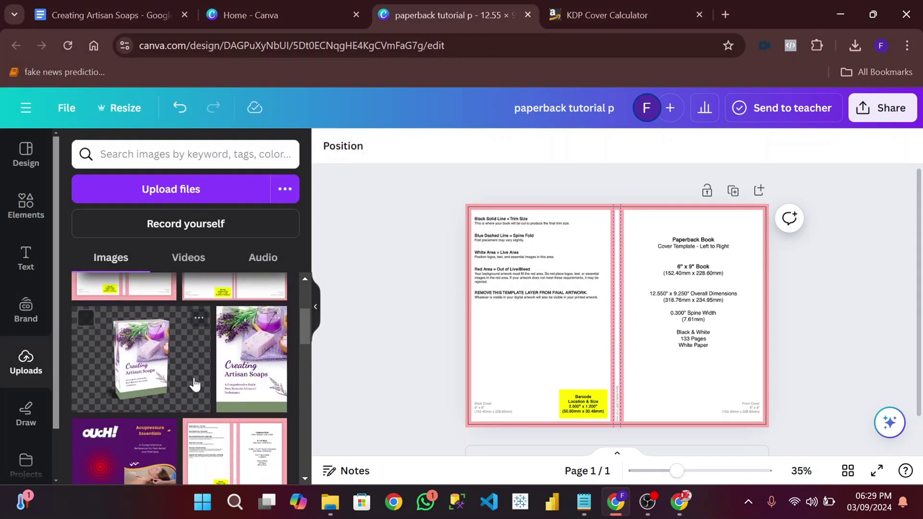
{"action": "left_click", "coordinate": [246, 370]}
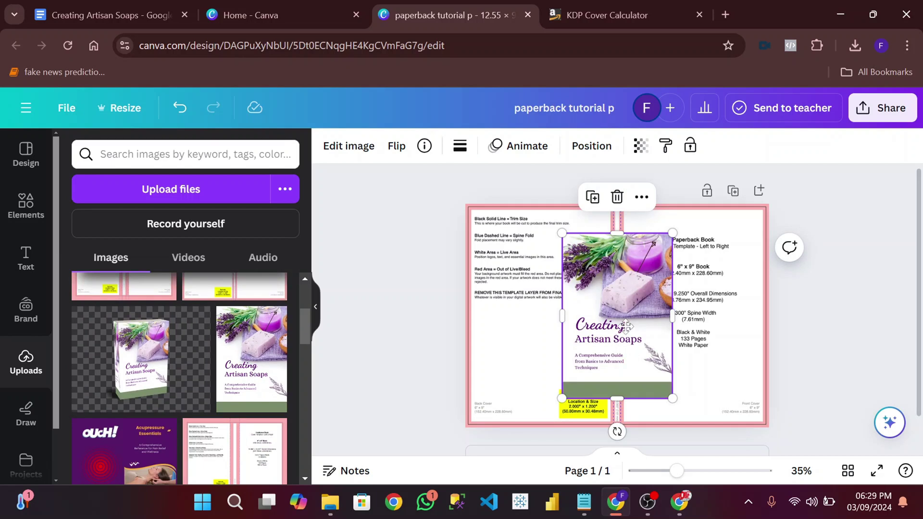
{"action": "left_click_drag", "start_coordinate": [626, 328], "coordinate": [666, 292]}
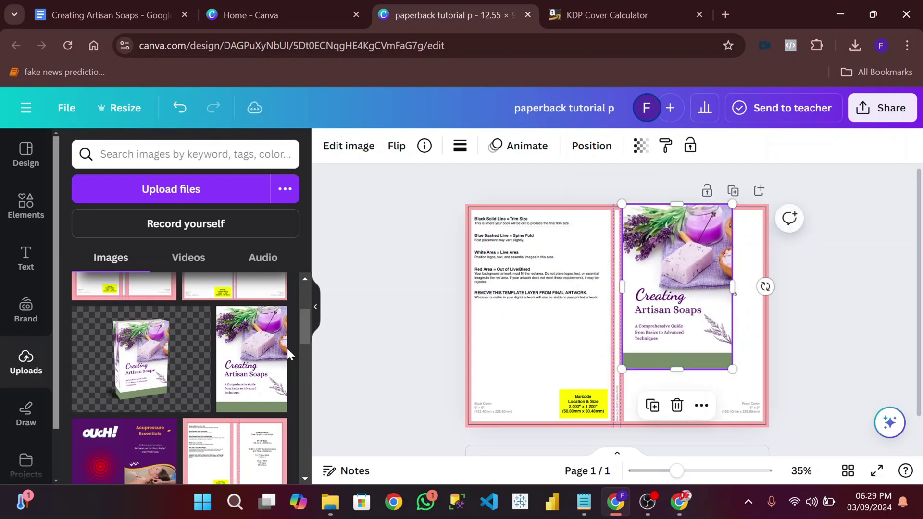
Step: Try the 3D Creating Artisan Soaps book mockup on the back cover area and delete it again
{"action": "left_click_drag", "start_coordinate": [130, 365], "coordinate": [537, 361]}
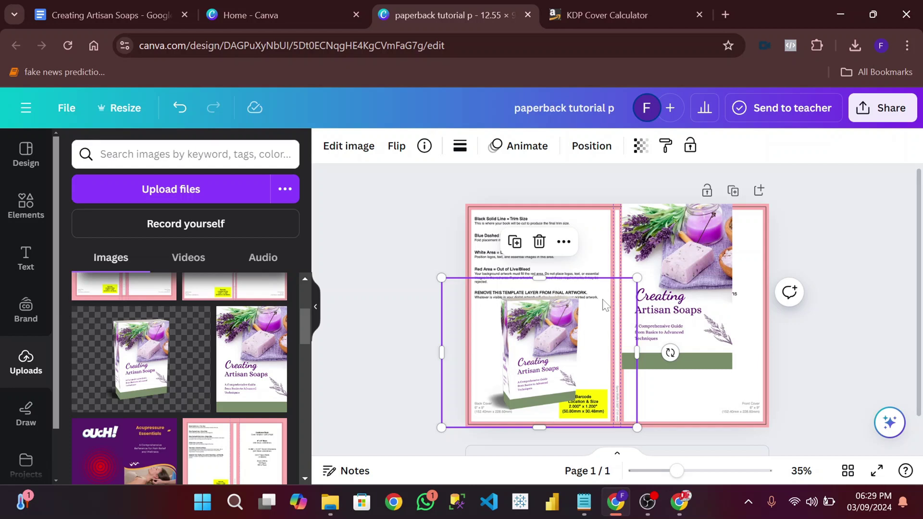
{"action": "left_click", "coordinate": [539, 242]}
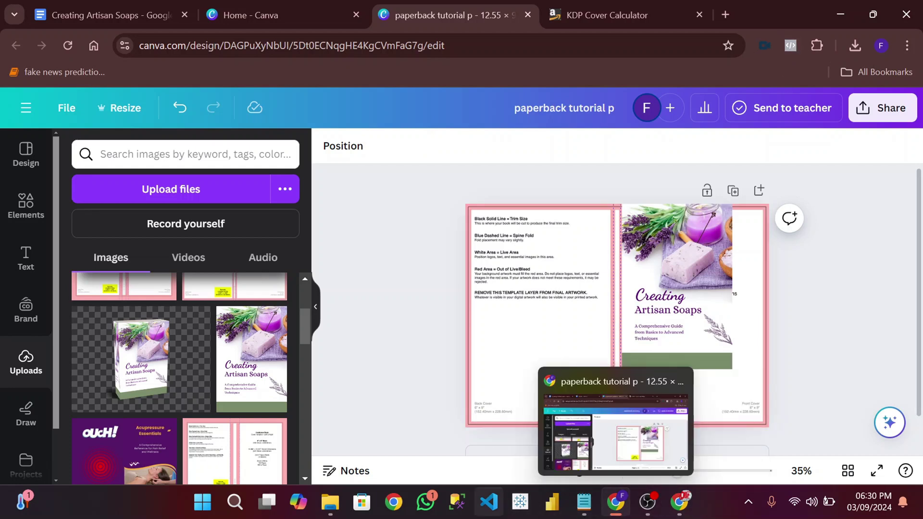
Step: Switch to the KDP Bookshelf, look over the Creating Artisan Soaps entry and the other listed titles, and return to the Canva design
{"action": "mouse_move", "coordinate": [679, 503]}
{"action": "left_click", "coordinate": [680, 474]}
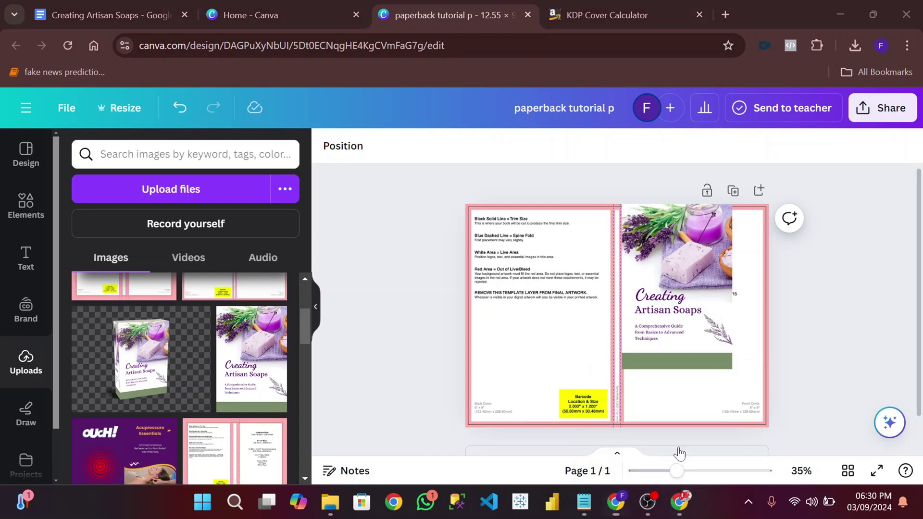
{"action": "scroll", "coordinate": [435, 325], "scroll_direction": "down", "scroll_amount": 15}
{"action": "scroll", "coordinate": [445, 342], "scroll_direction": "down", "scroll_amount": 10}
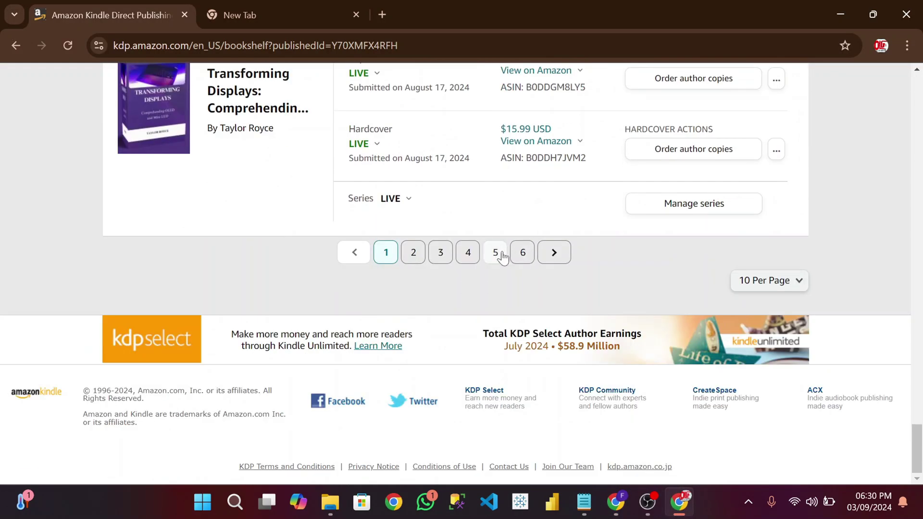
{"action": "left_click", "coordinate": [525, 259]}
{"action": "scroll", "coordinate": [521, 264], "scroll_direction": "up", "scroll_amount": 20}
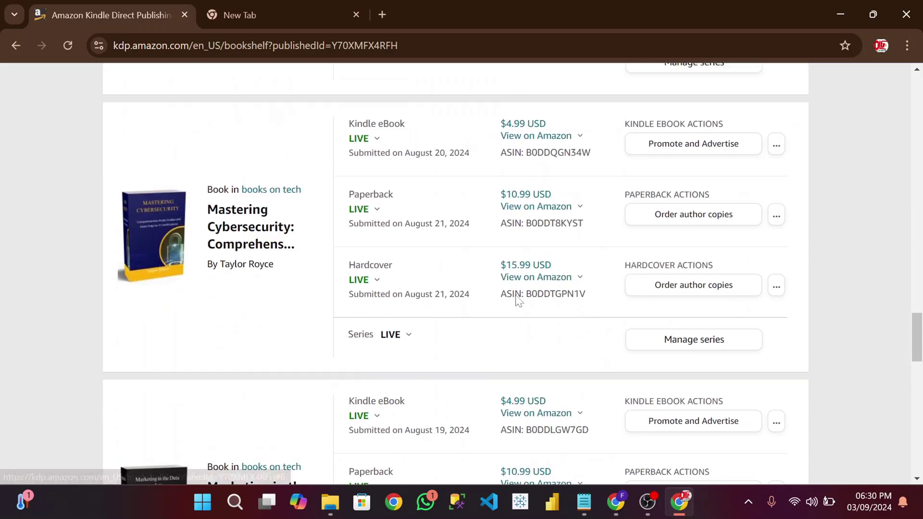
{"action": "scroll", "coordinate": [509, 312], "scroll_direction": "down", "scroll_amount": 12}
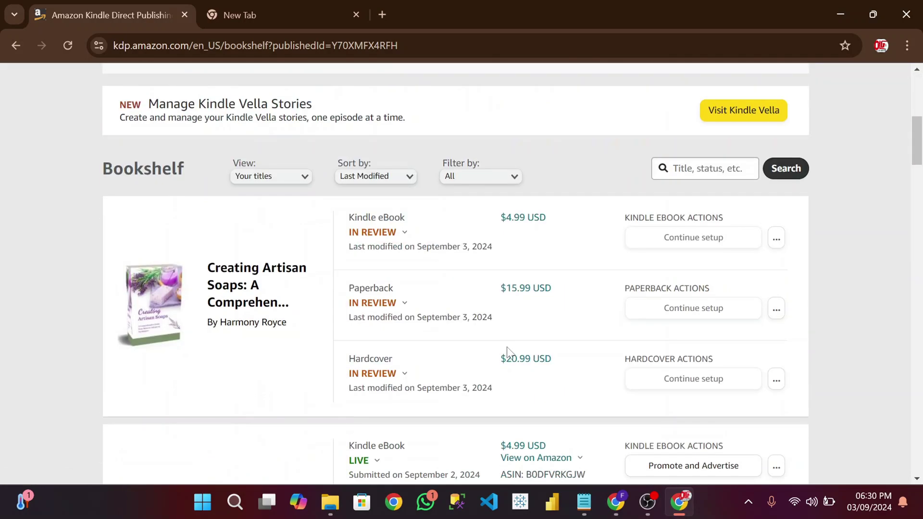
{"action": "scroll", "coordinate": [522, 322], "scroll_direction": "up", "scroll_amount": 7}
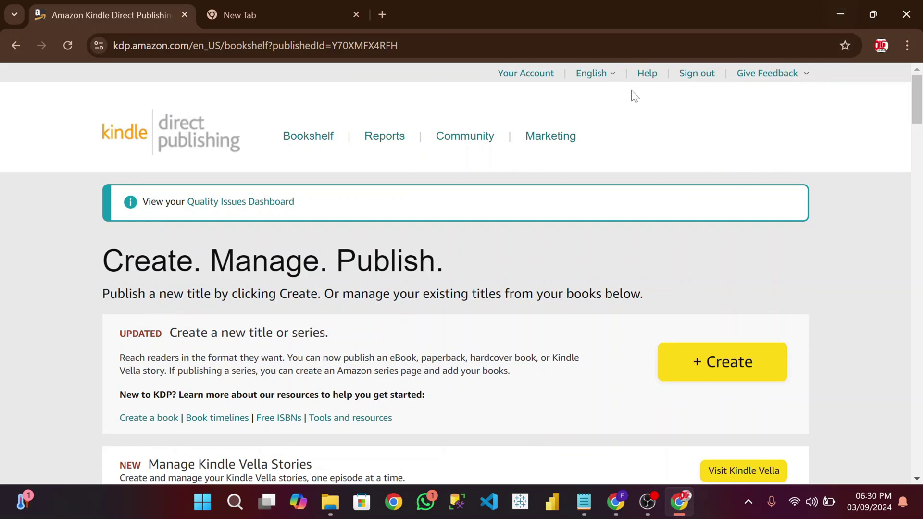
{"action": "left_click", "coordinate": [840, 10]}
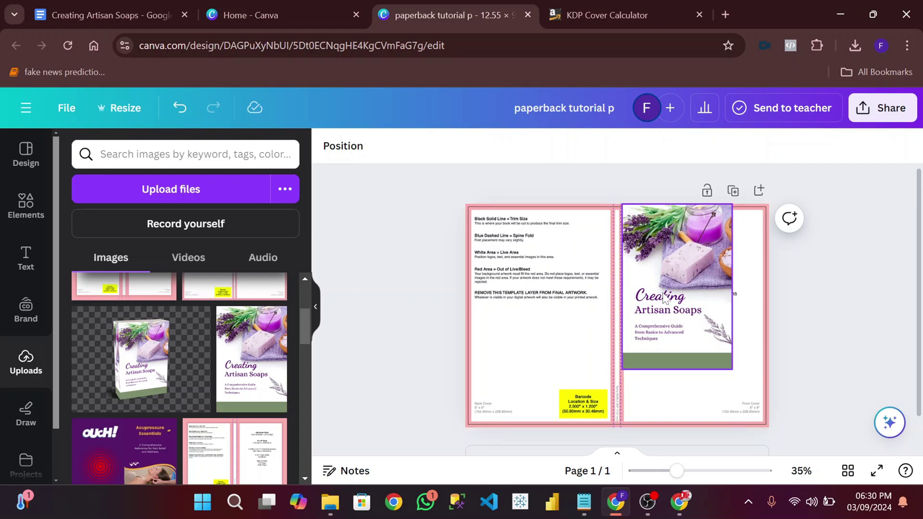
Step: Replace the front cover image with a fresh copy from the uploads, aligned beside the spine and enlarged to fill the front panel
{"action": "left_click", "coordinate": [693, 315]}
{"action": "left_click_drag", "start_coordinate": [732, 369], "coordinate": [754, 423]}
{"action": "left_click", "coordinate": [695, 241]}
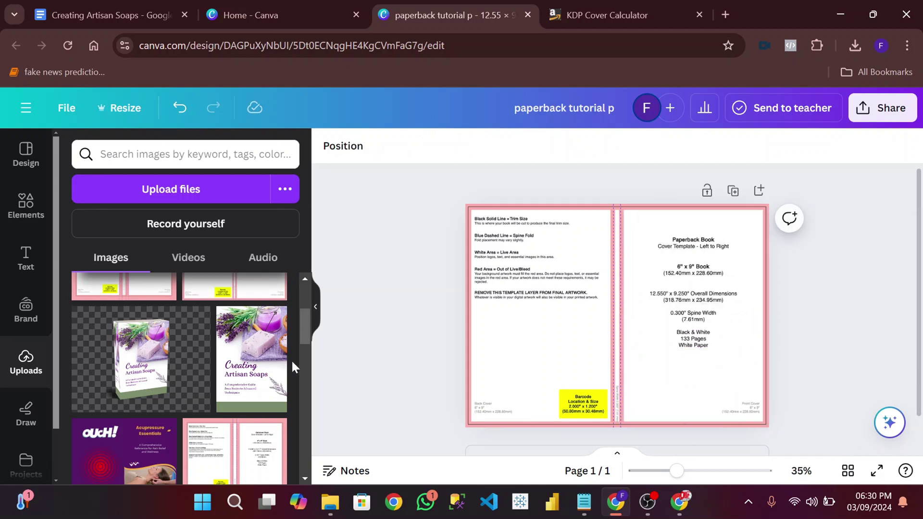
{"action": "left_click_drag", "start_coordinate": [260, 361], "coordinate": [657, 277]}
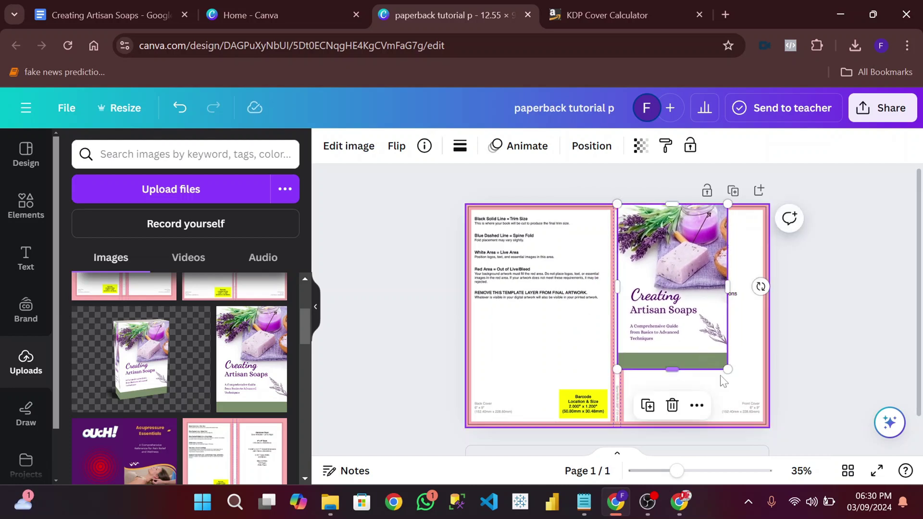
{"action": "left_click_drag", "start_coordinate": [728, 369], "coordinate": [767, 427]}
{"action": "left_click", "coordinate": [829, 330]}
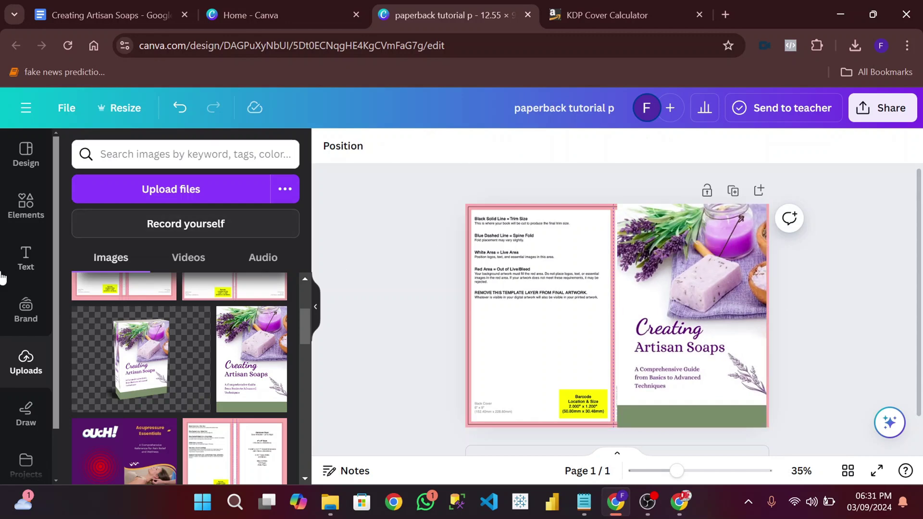
Step: Add a square shape in muted purple, enlarge it beyond the page edges and send it backward behind the front cover image
{"action": "left_click", "coordinate": [20, 211]}
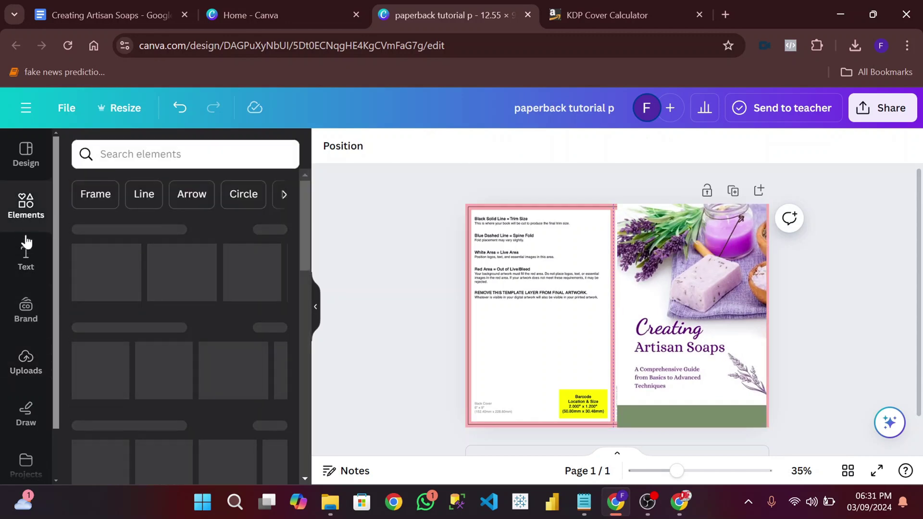
{"action": "left_click", "coordinate": [152, 355]}
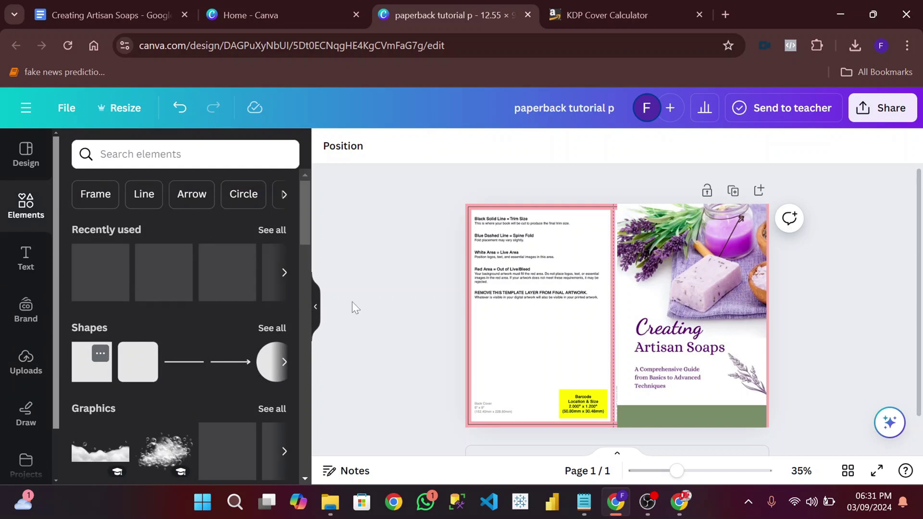
{"action": "left_click_drag", "start_coordinate": [627, 327], "coordinate": [781, 441]}
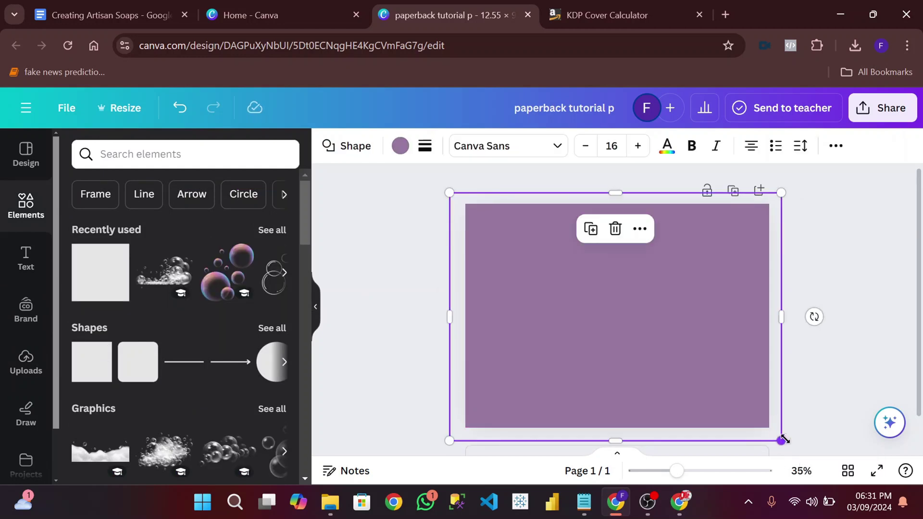
{"action": "left_click", "coordinate": [640, 229]}
{"action": "mouse_move", "coordinate": [678, 275]}
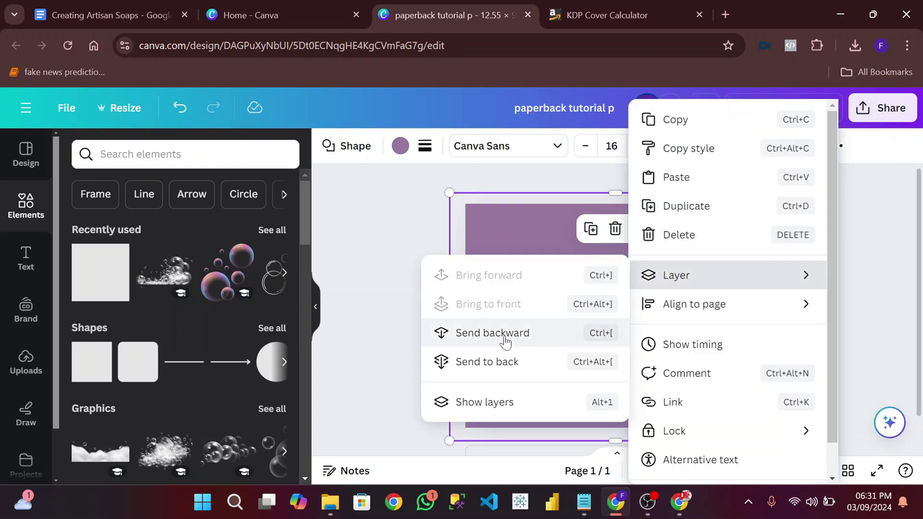
{"action": "left_click", "coordinate": [447, 335]}
{"action": "left_click", "coordinate": [405, 264]}
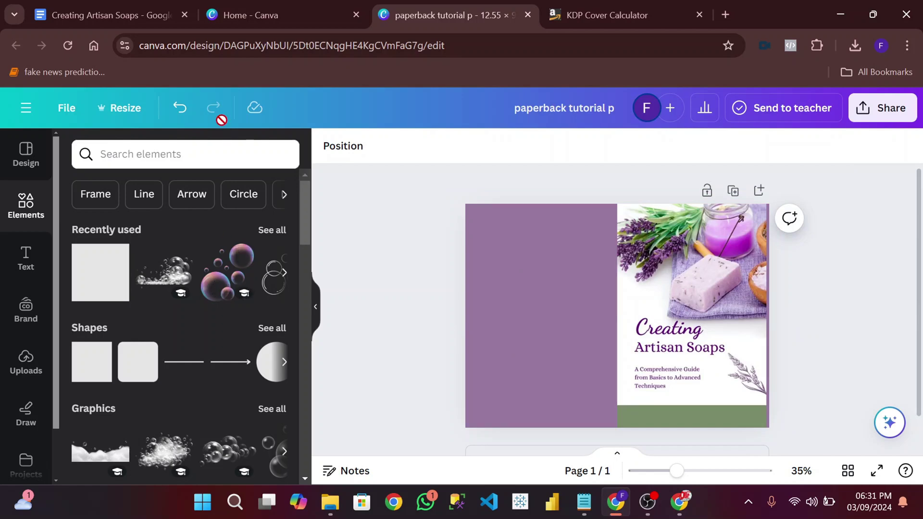
Step: Look at the Creating Artisan Soaps manuscript and the KDP Cover Calculator settings, and return to the Canva design
{"action": "left_click", "coordinate": [137, 16]}
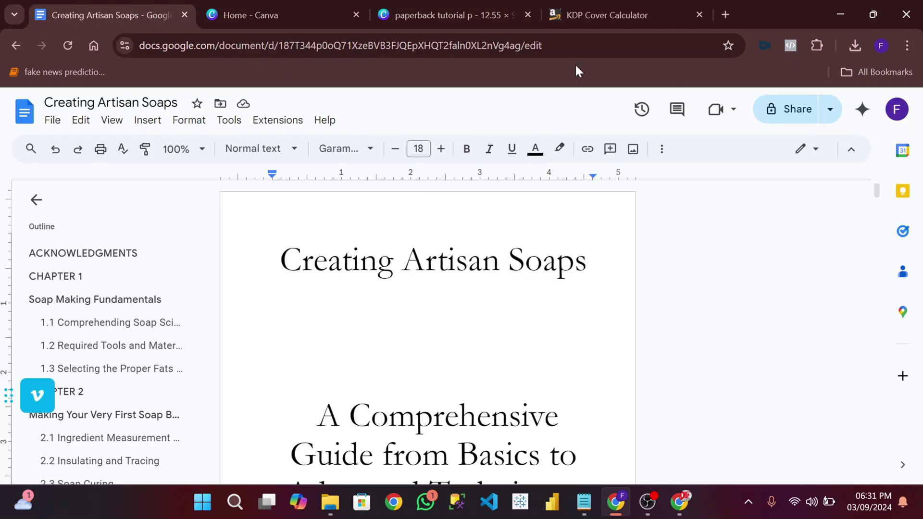
{"action": "left_click", "coordinate": [596, 14]}
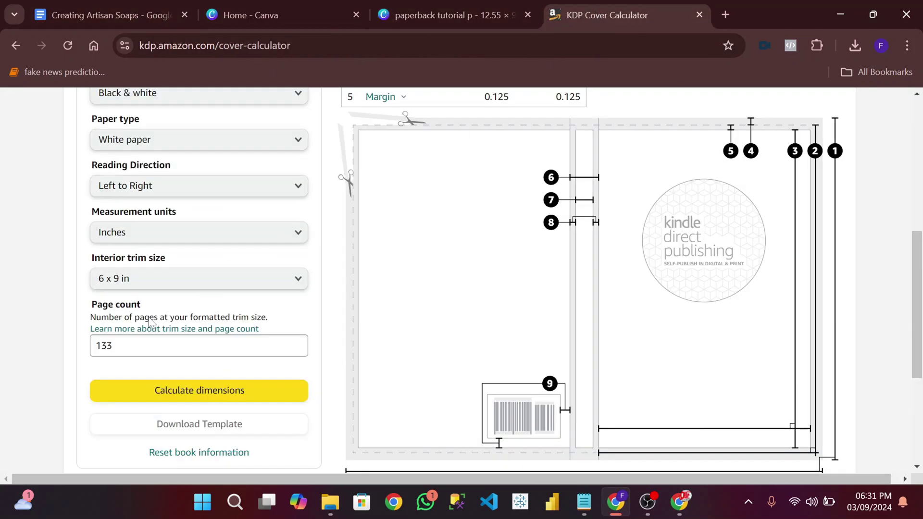
{"action": "left_click", "coordinate": [420, 11]}
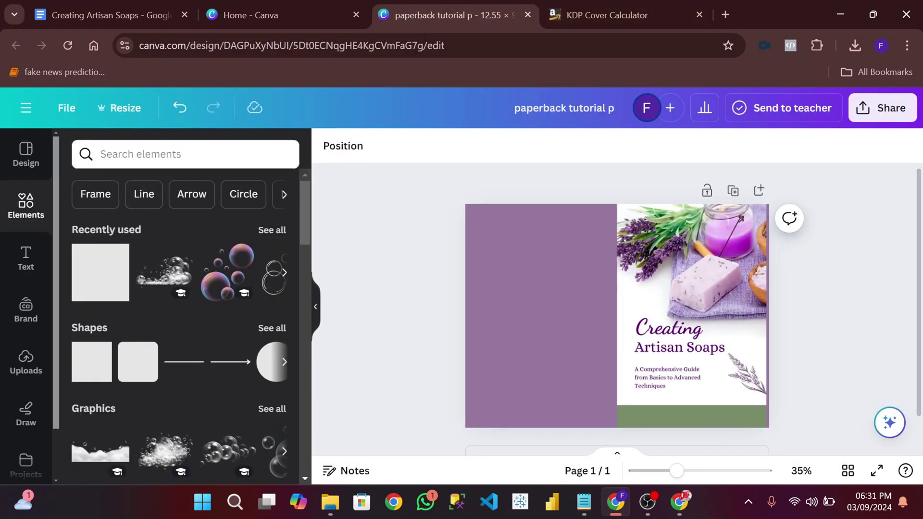
Step: Add the iridescent bubbles graphic from the recently used elements and enlarge and stretch it to cover the whole back cover
{"action": "left_click", "coordinate": [273, 230]}
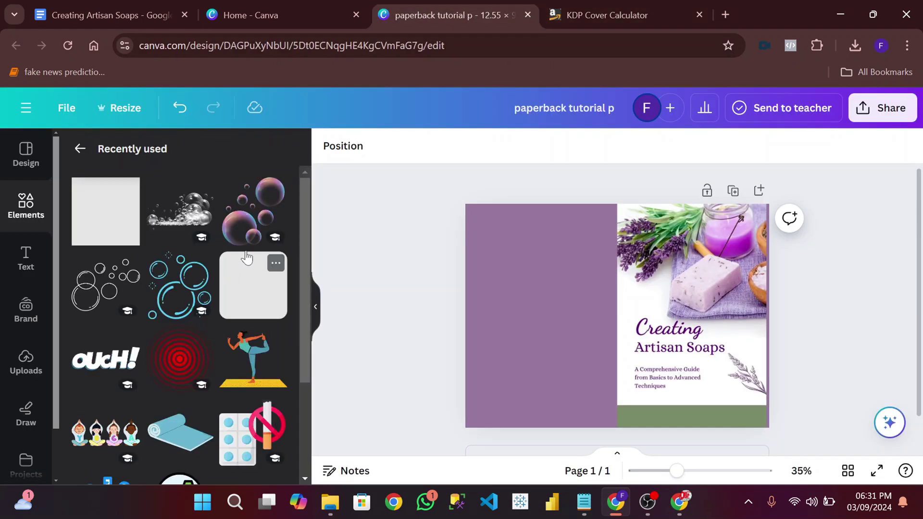
{"action": "left_click", "coordinate": [253, 211]}
{"action": "left_click_drag", "start_coordinate": [591, 319], "coordinate": [485, 288]}
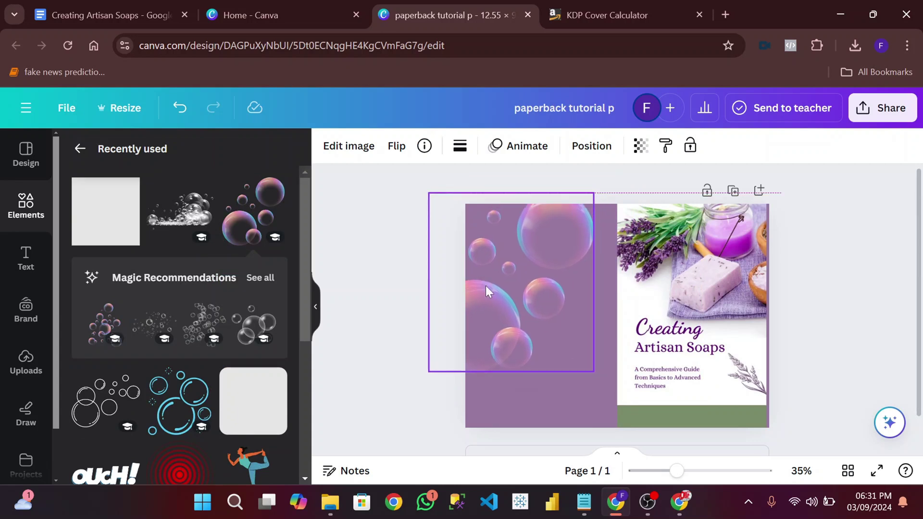
{"action": "left_click_drag", "start_coordinate": [595, 374], "coordinate": [611, 399]}
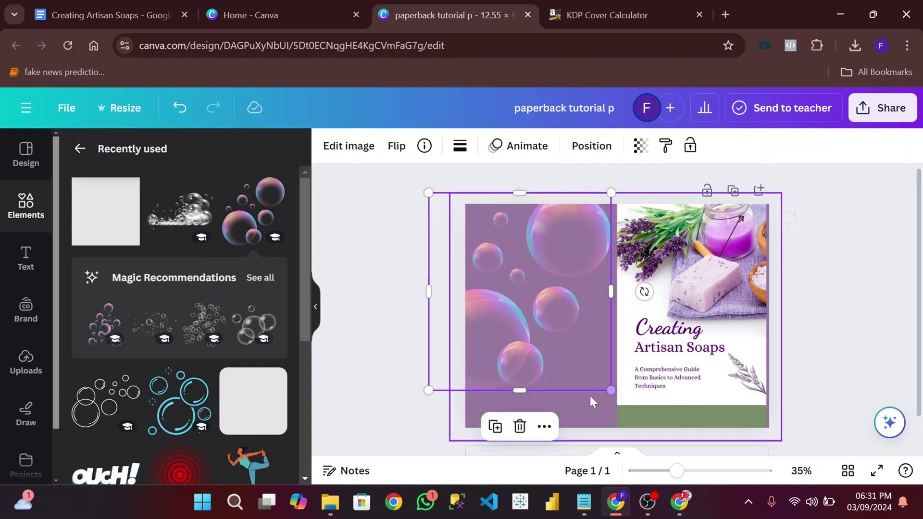
{"action": "left_click_drag", "start_coordinate": [547, 310], "coordinate": [558, 349]}
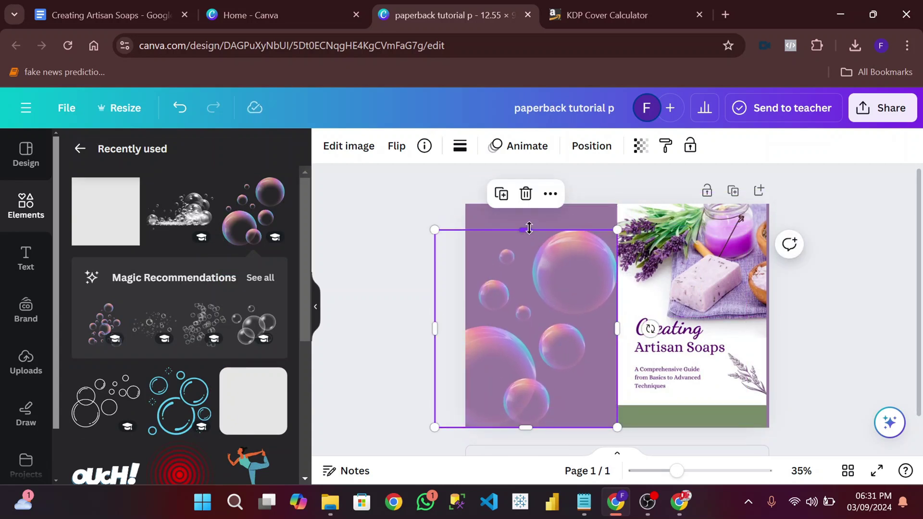
{"action": "left_click_drag", "start_coordinate": [529, 229], "coordinate": [526, 193]}
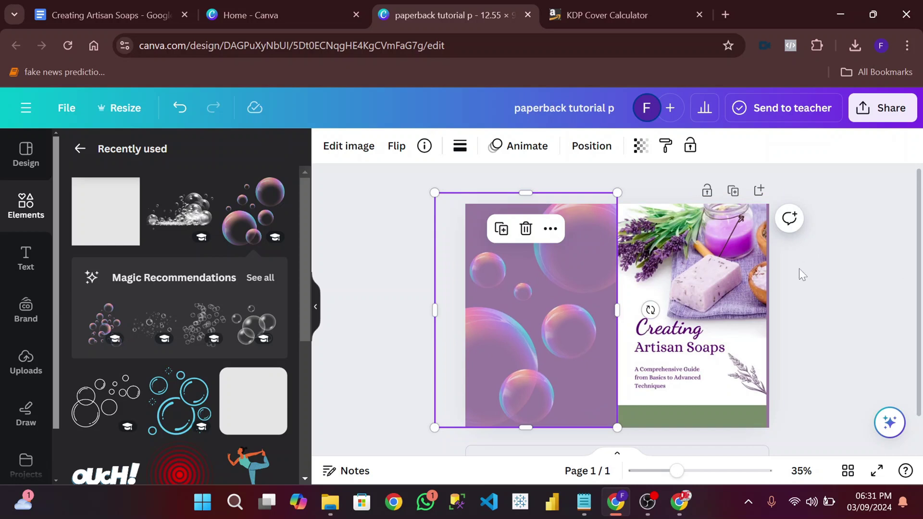
{"action": "left_click", "coordinate": [824, 259]}
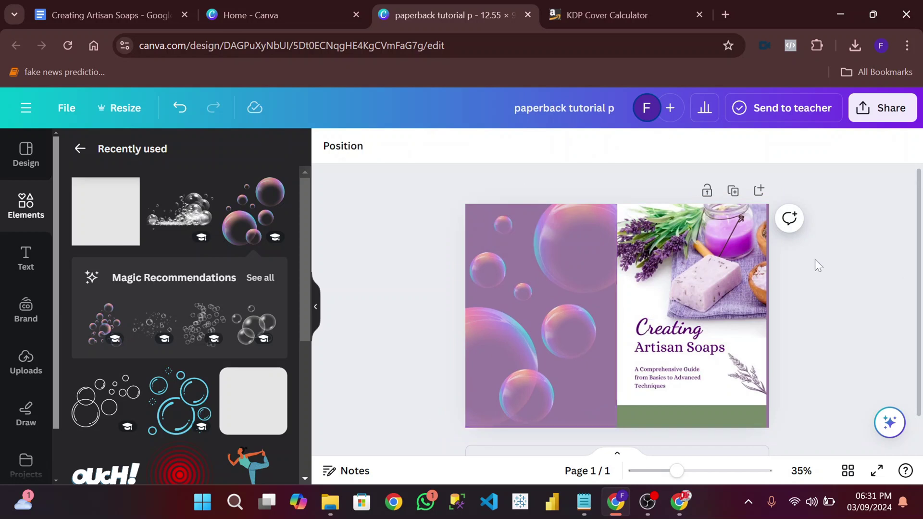
{"action": "left_click", "coordinate": [681, 298]}
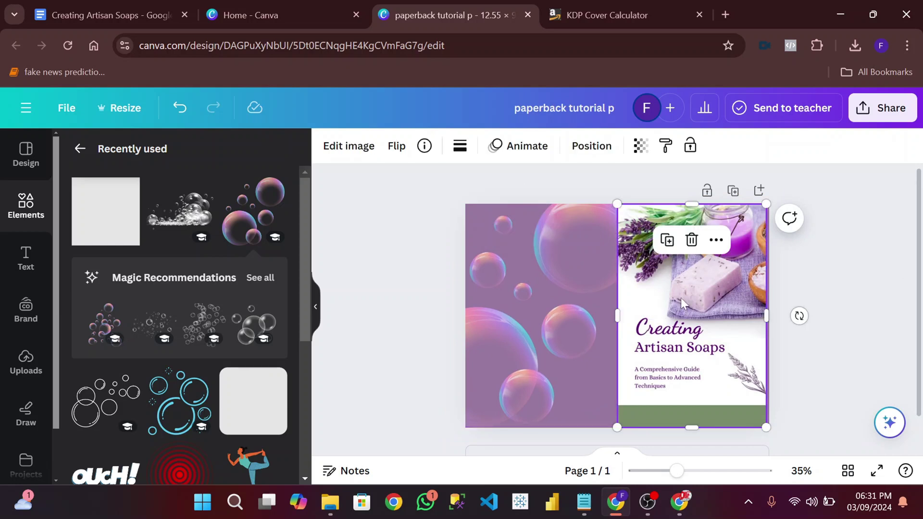
{"action": "left_click", "coordinate": [803, 277]}
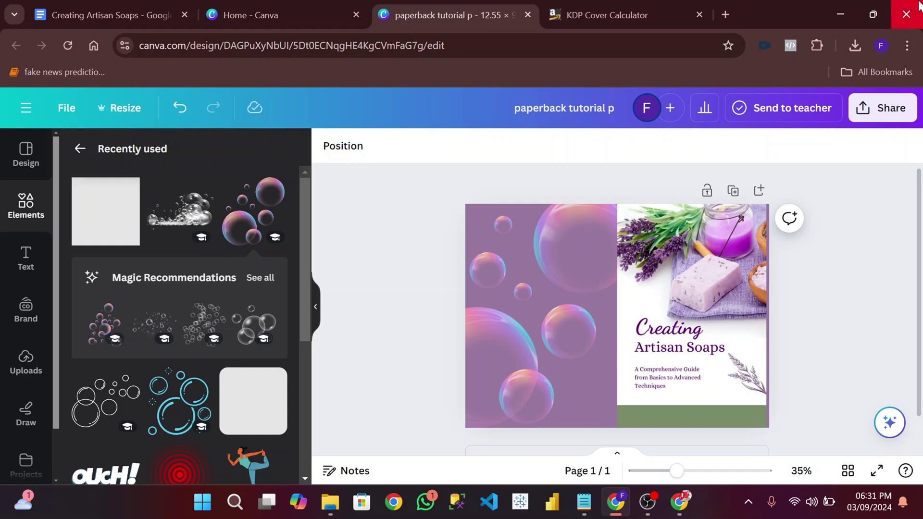
Step: Download the cover design as a JPG with the quality set to 100
{"action": "left_click", "coordinate": [892, 109]}
{"action": "scroll", "coordinate": [769, 270], "scroll_direction": "down", "scroll_amount": 3}
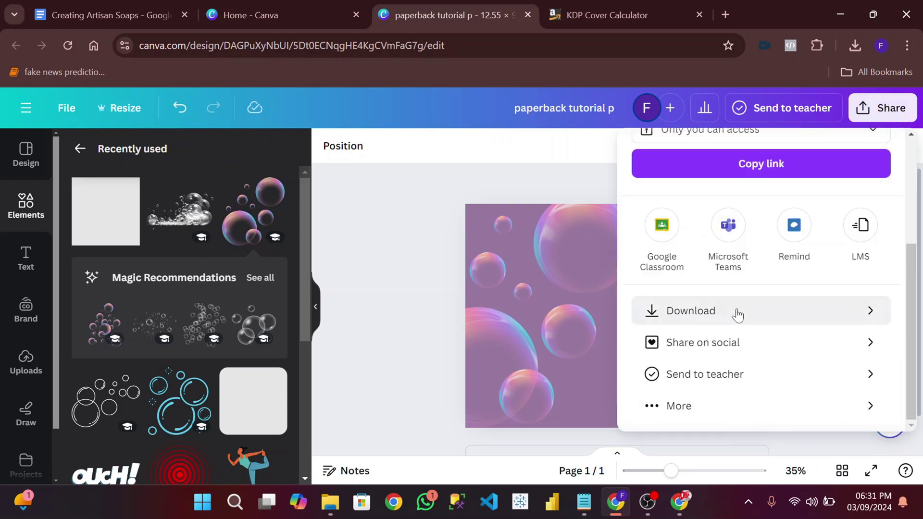
{"action": "left_click", "coordinate": [738, 315]}
{"action": "left_click", "coordinate": [790, 210]}
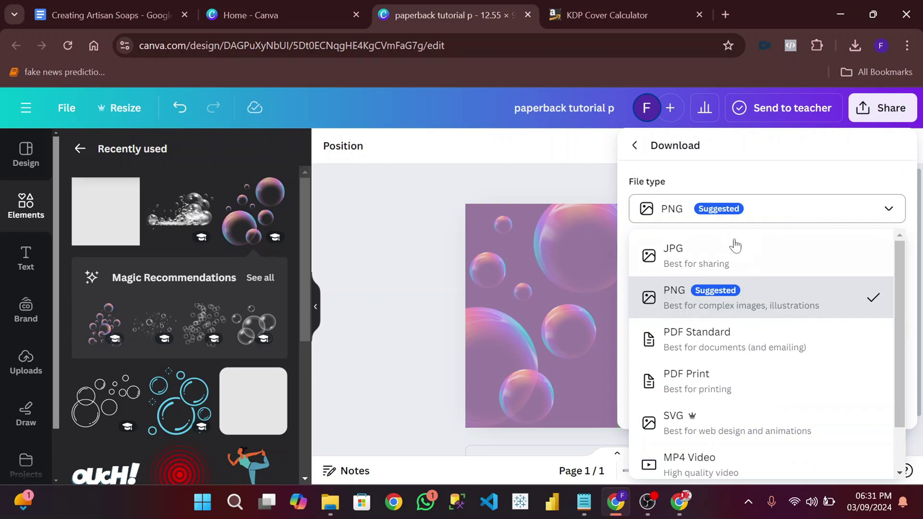
{"action": "left_click", "coordinate": [721, 256]}
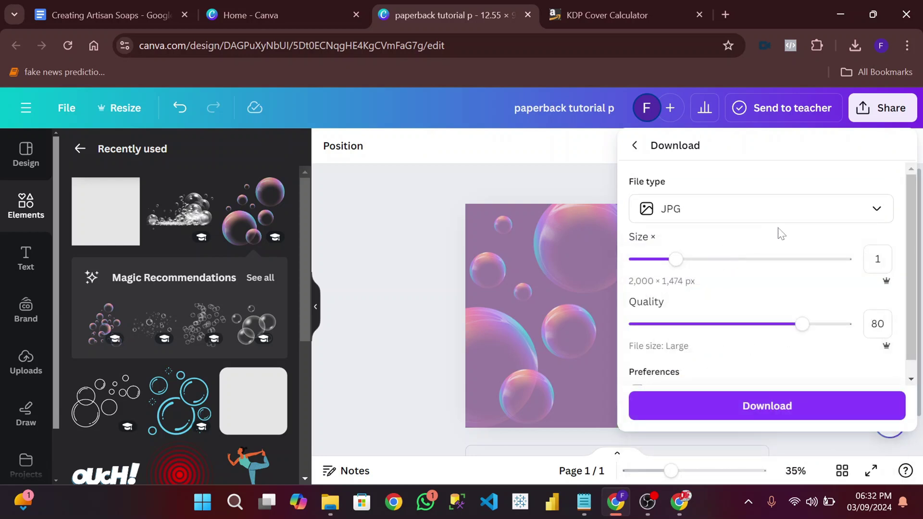
{"action": "left_click_drag", "start_coordinate": [802, 325], "coordinate": [861, 350]}
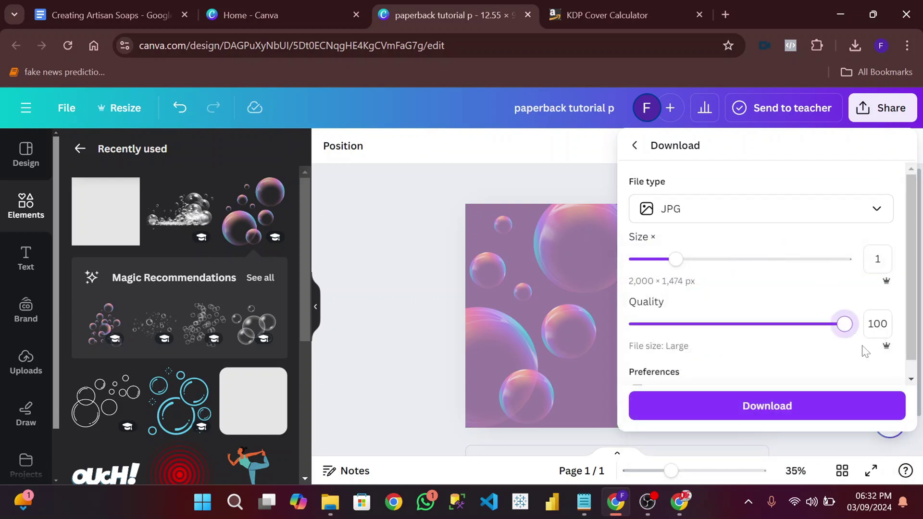
{"action": "scroll", "coordinate": [784, 304], "scroll_direction": "down", "scroll_amount": 1}
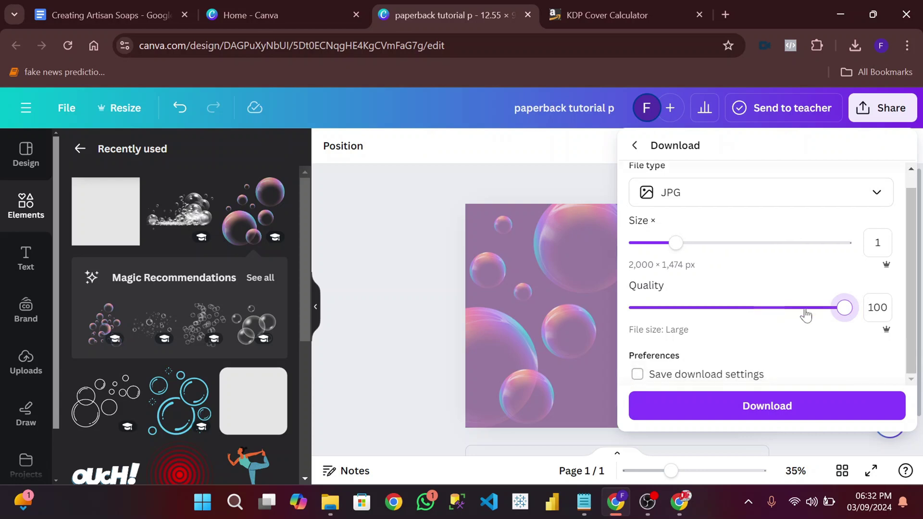
{"action": "left_click", "coordinate": [768, 406]}
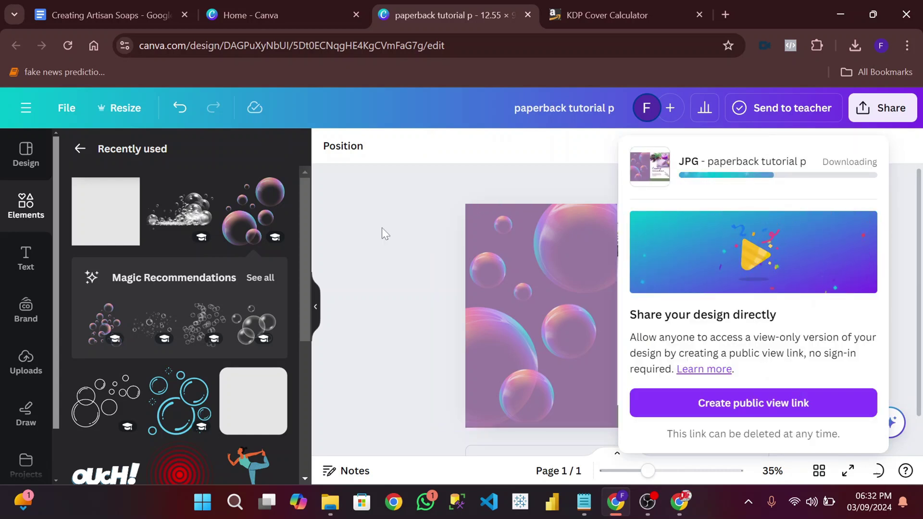
Step: Set up another download of the cover design with PDF Print as the file type
{"action": "left_click", "coordinate": [884, 108]}
{"action": "scroll", "coordinate": [735, 298], "scroll_direction": "down", "scroll_amount": 3}
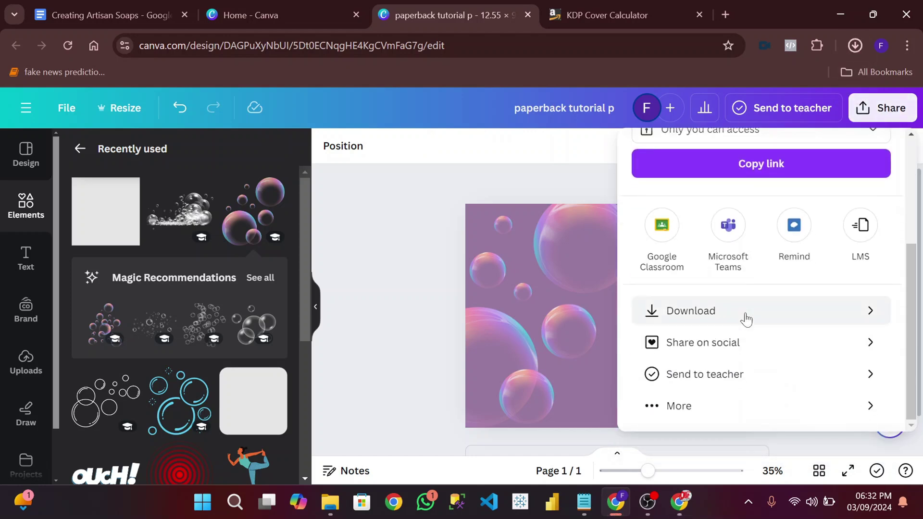
{"action": "left_click", "coordinate": [719, 313]}
{"action": "left_click", "coordinate": [771, 215]}
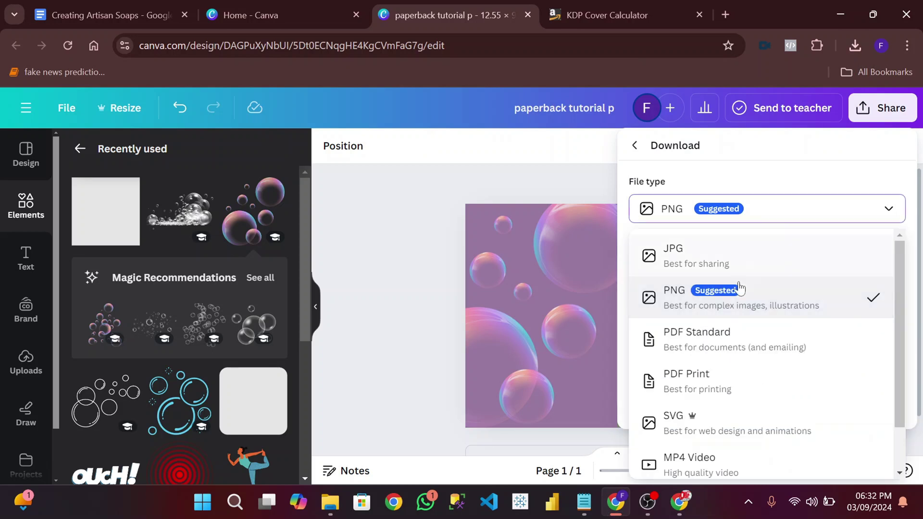
{"action": "scroll", "coordinate": [721, 303], "scroll_direction": "down", "scroll_amount": 1}
{"action": "left_click", "coordinate": [704, 325]}
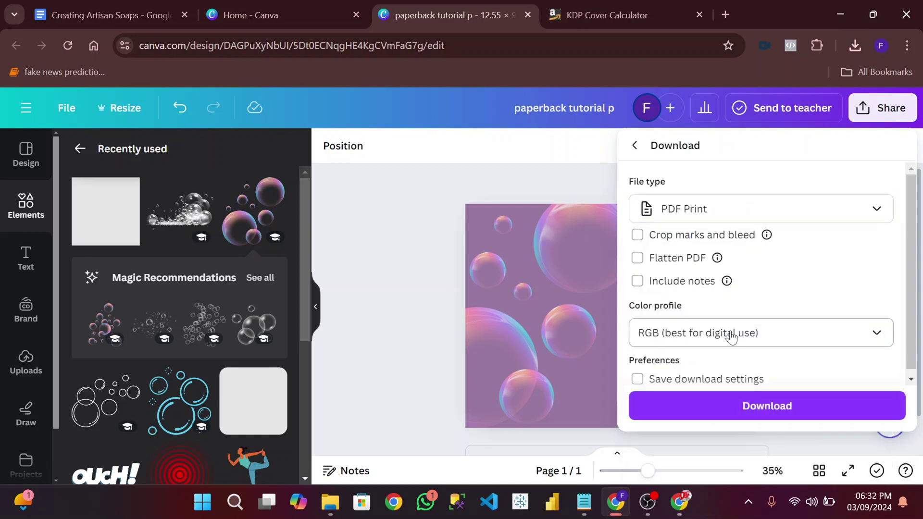
Step: Set the color profile to CMYK (best for professional printing), download the PDF and open the recent download history
{"action": "left_click", "coordinate": [732, 338]}
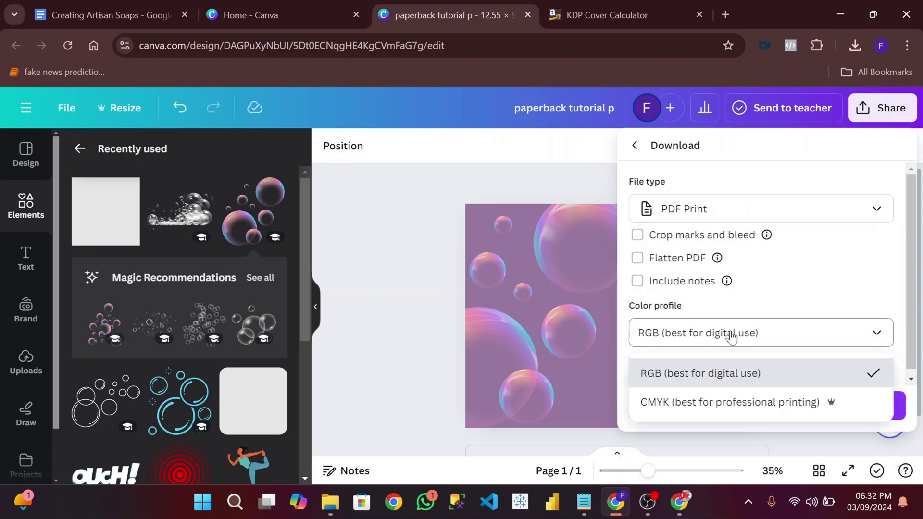
{"action": "left_click", "coordinate": [702, 406]}
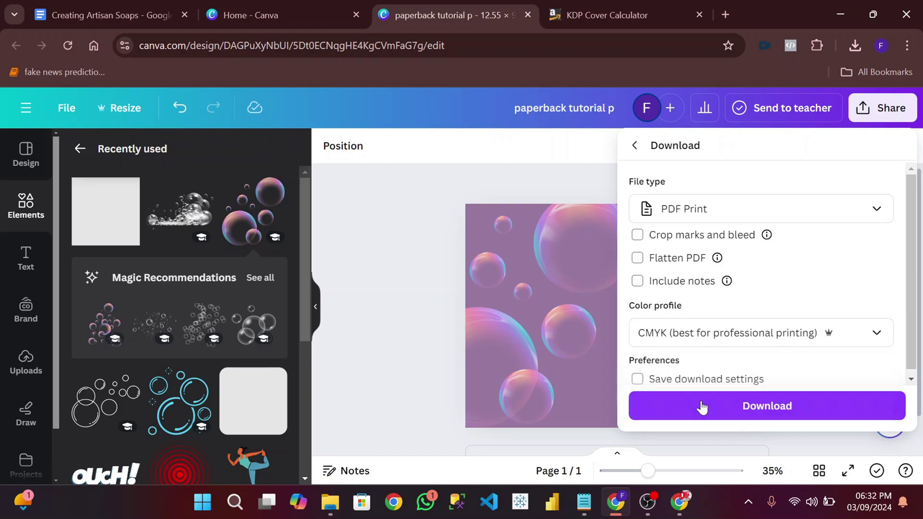
{"action": "left_click", "coordinate": [776, 339]}
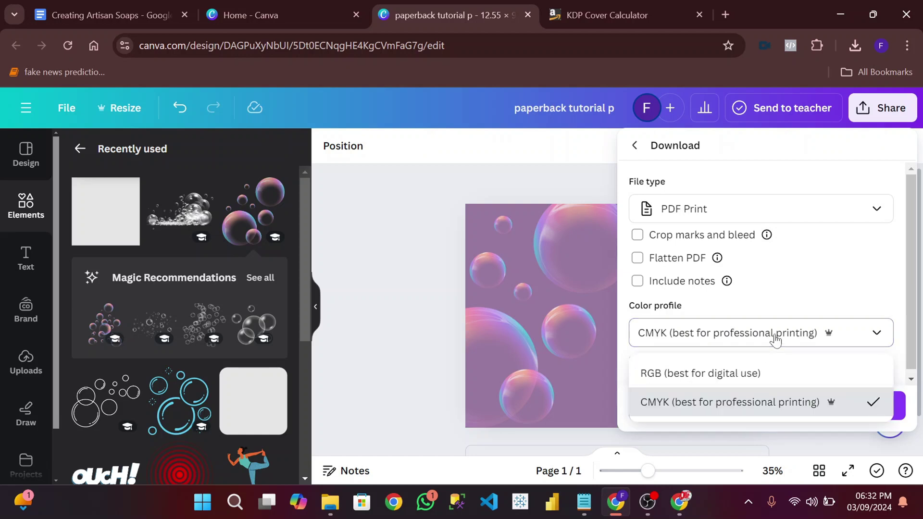
{"action": "left_click", "coordinate": [732, 373]}
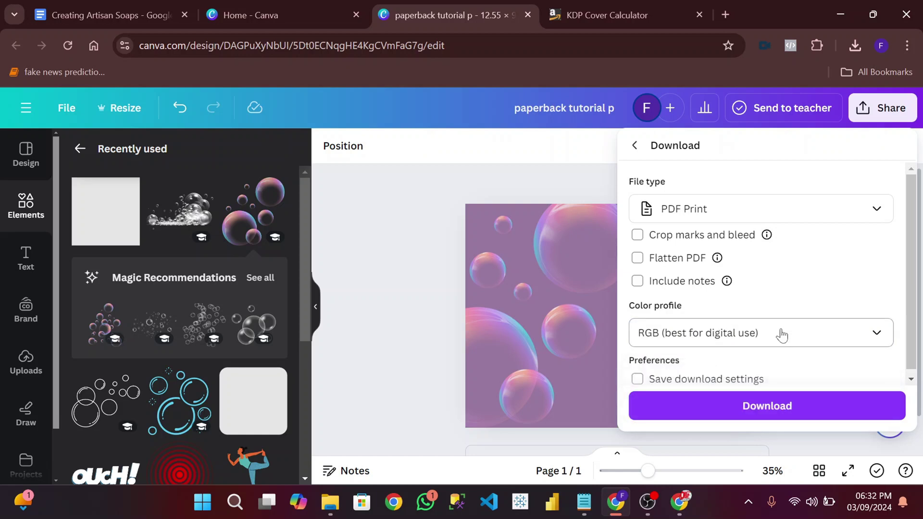
{"action": "left_click", "coordinate": [780, 333]}
{"action": "left_click", "coordinate": [738, 402]}
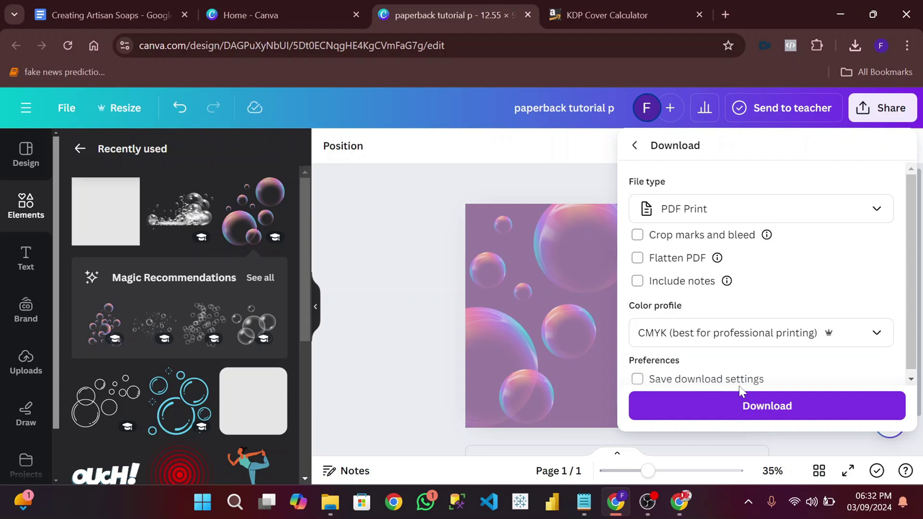
{"action": "left_click", "coordinate": [713, 405]}
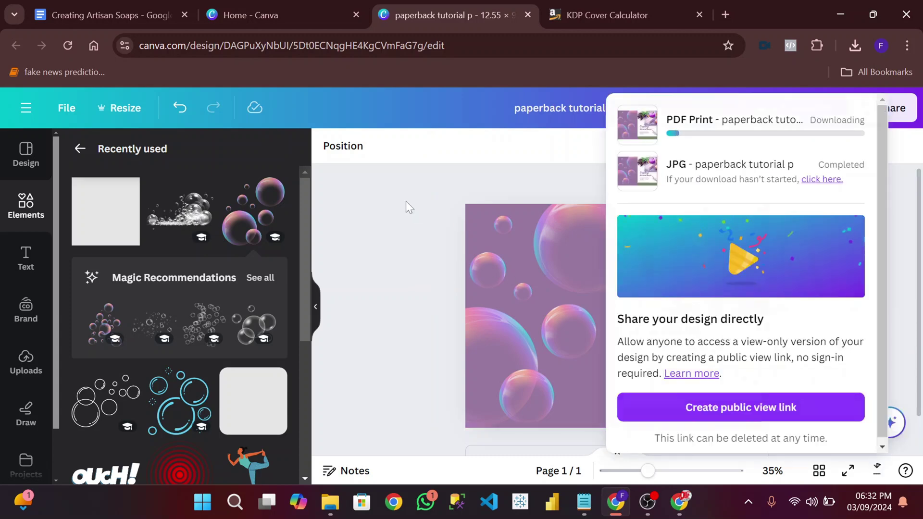
{"action": "left_click", "coordinate": [855, 46]}
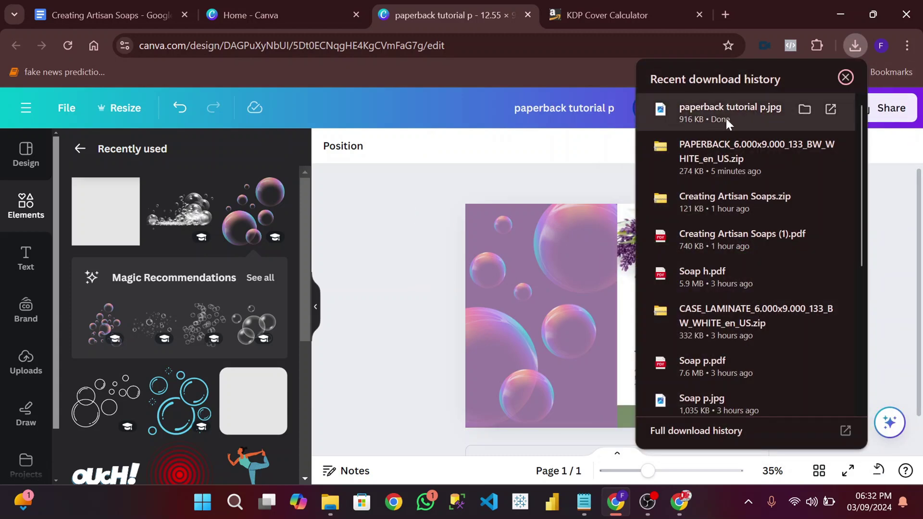
Step: Switch to the KDP Cover Calculator and set the binding type to Hardcover and the interior trim size to 6 x 9 in
{"action": "left_click", "coordinate": [381, 183]}
{"action": "left_click", "coordinate": [604, 4]}
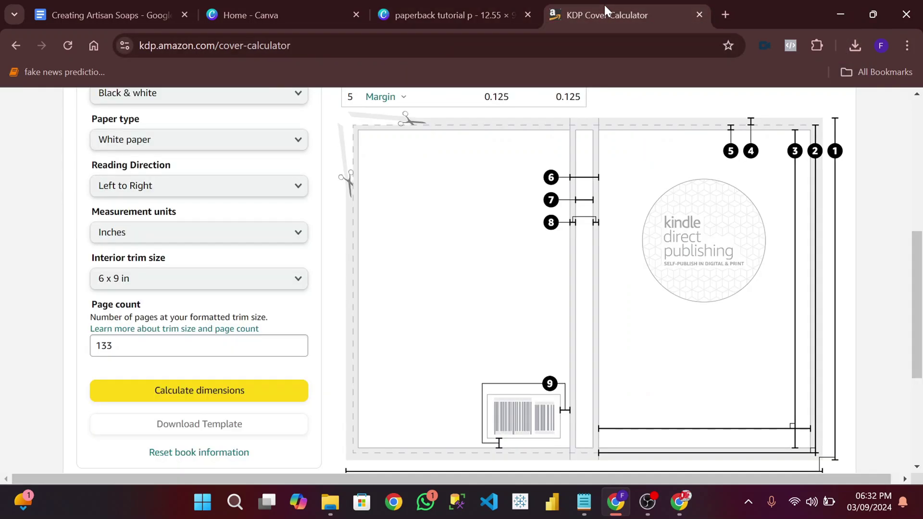
{"action": "scroll", "coordinate": [200, 306], "scroll_direction": "up", "scroll_amount": 5}
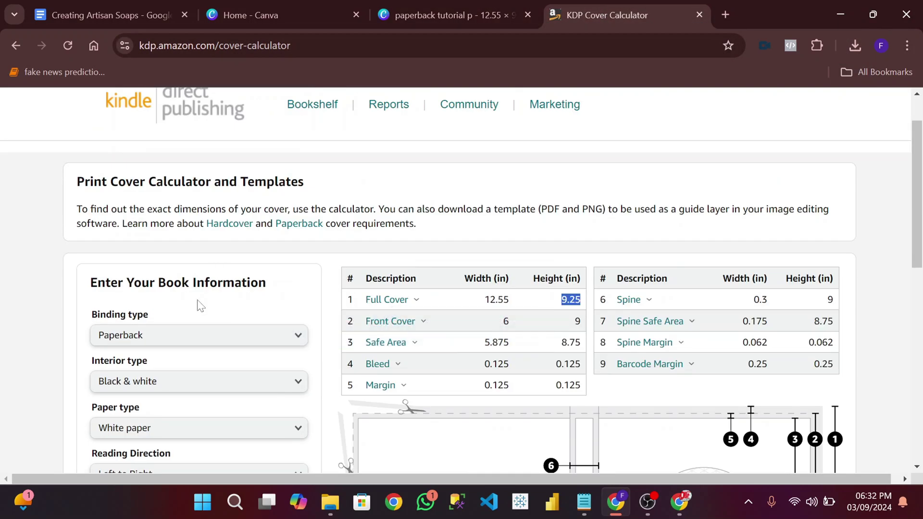
{"action": "scroll", "coordinate": [191, 334], "scroll_direction": "down", "scroll_amount": 3}
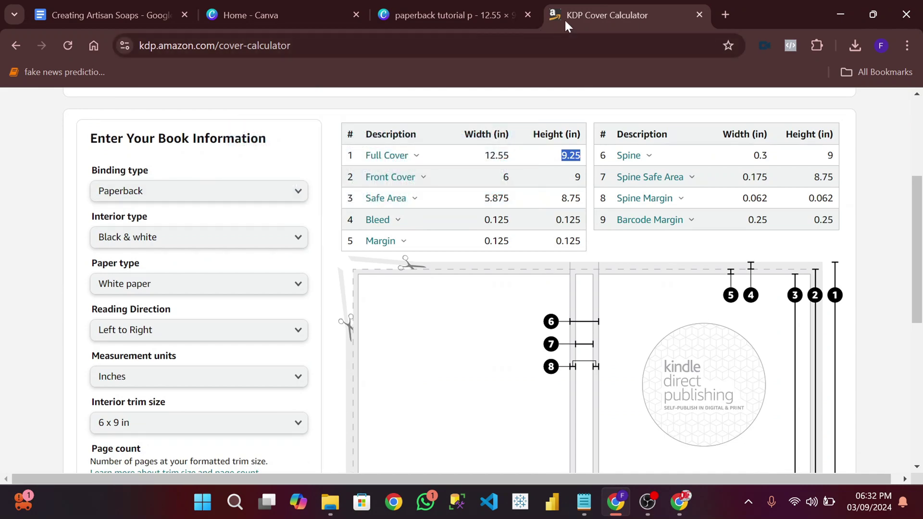
{"action": "left_click", "coordinate": [165, 191]}
{"action": "left_click", "coordinate": [165, 192]}
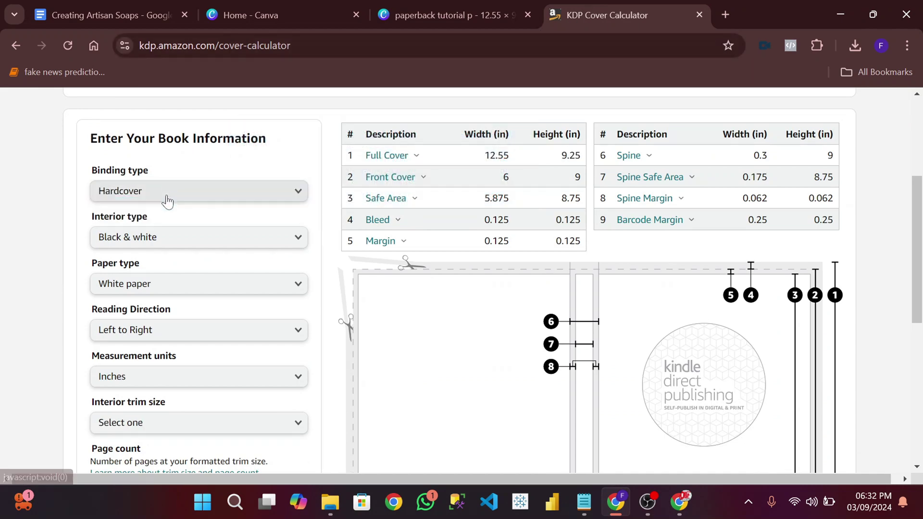
{"action": "scroll", "coordinate": [169, 230], "scroll_direction": "down", "scroll_amount": 3}
{"action": "left_click", "coordinate": [163, 285]}
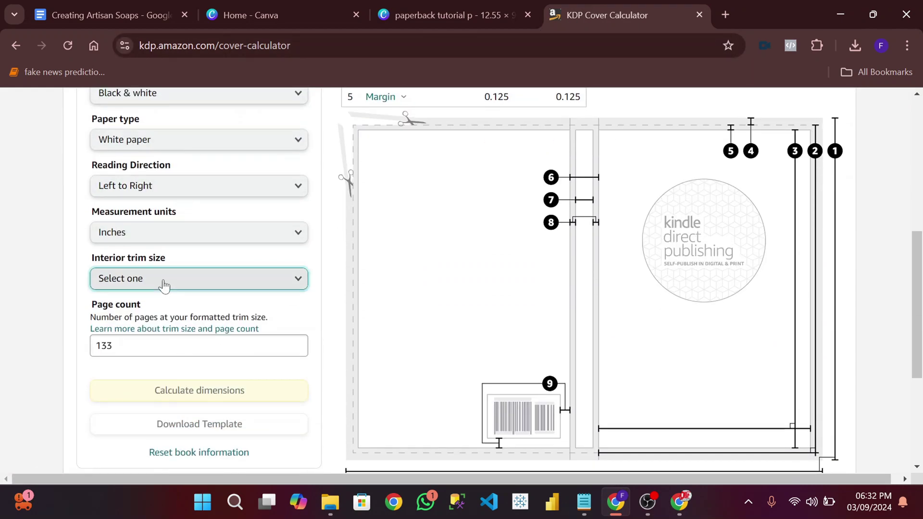
{"action": "left_click", "coordinate": [118, 297]}
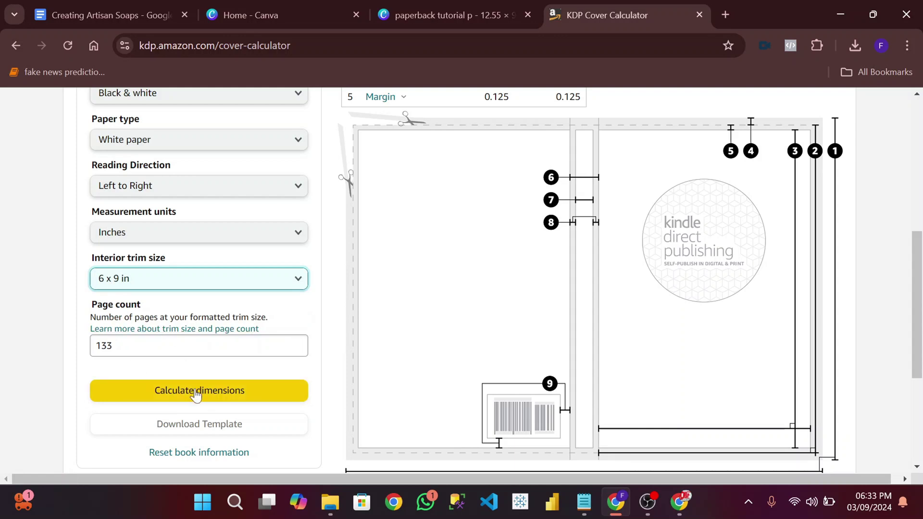
{"action": "left_click", "coordinate": [99, 14]}
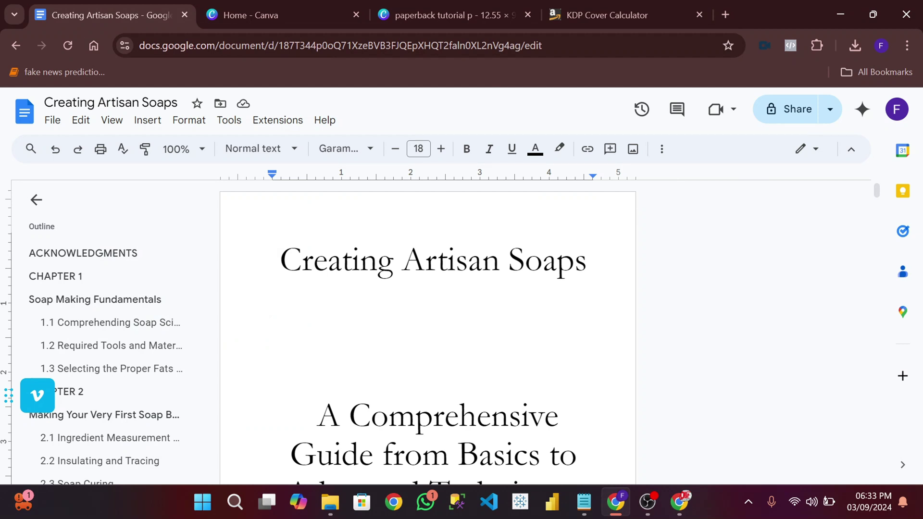
{"action": "scroll", "coordinate": [817, 221], "scroll_direction": "down", "scroll_amount": 5}
{"action": "scroll", "coordinate": [843, 217], "scroll_direction": "up", "scroll_amount": 5}
{"action": "scroll", "coordinate": [734, 246], "scroll_direction": "down", "scroll_amount": 5}
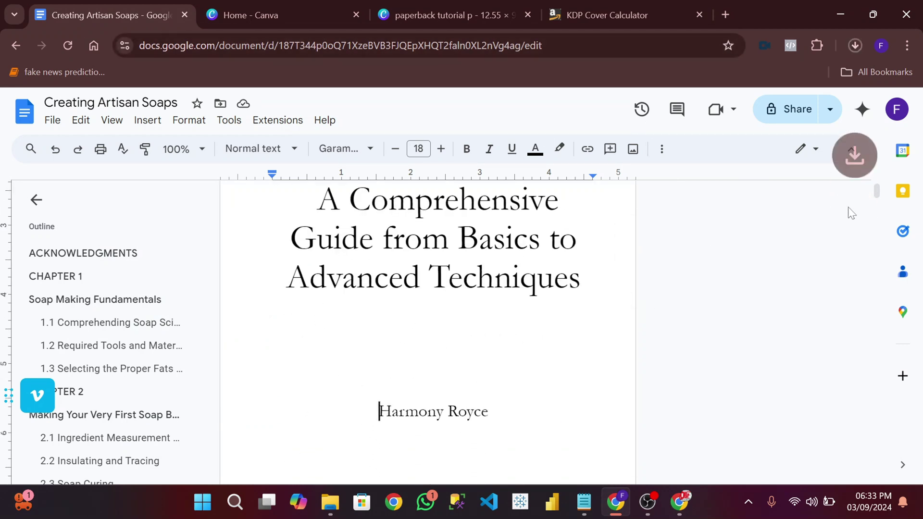
Step: Calculate the hardcover dimensions in the KDP Cover Calculator
{"action": "left_click", "coordinate": [615, 21]}
{"action": "scroll", "coordinate": [462, 222], "scroll_direction": "down", "scroll_amount": 1}
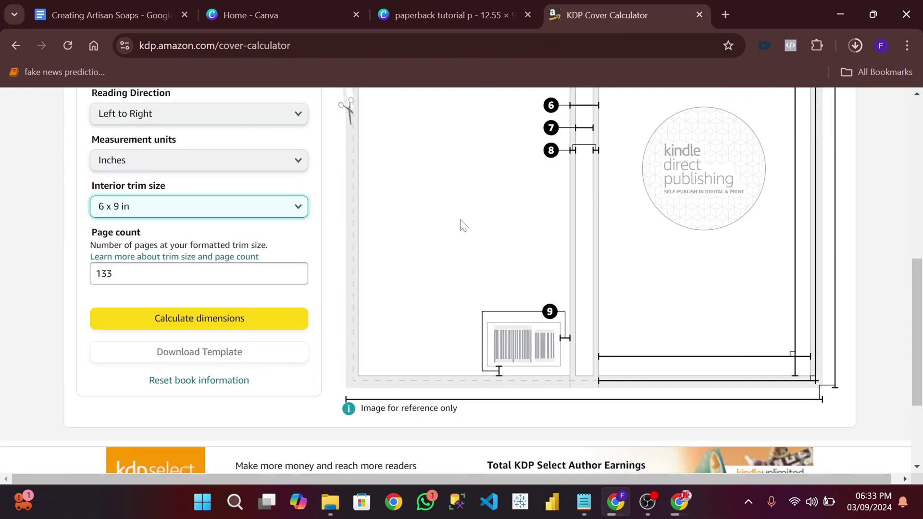
{"action": "scroll", "coordinate": [461, 223], "scroll_direction": "up", "scroll_amount": 5}
{"action": "scroll", "coordinate": [529, 260], "scroll_direction": "down", "scroll_amount": 4}
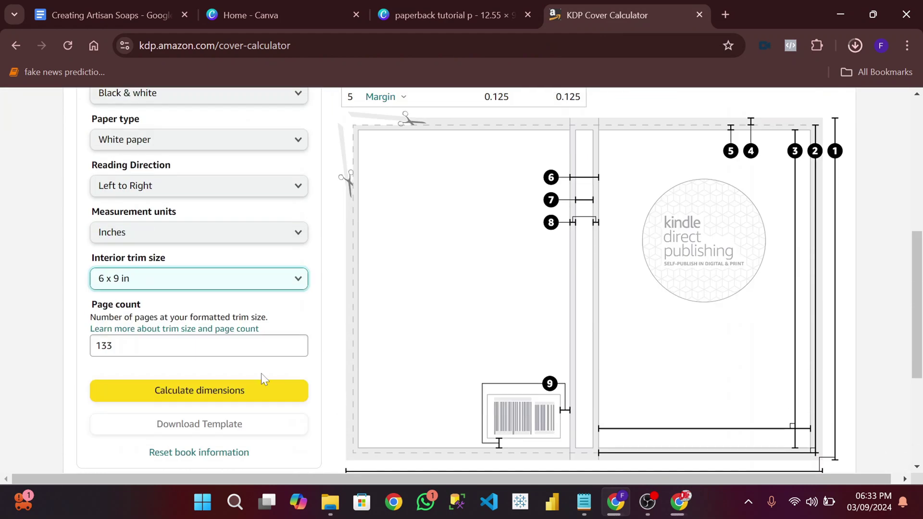
{"action": "left_click", "coordinate": [243, 392]}
{"action": "scroll", "coordinate": [486, 274], "scroll_direction": "up", "scroll_amount": 4}
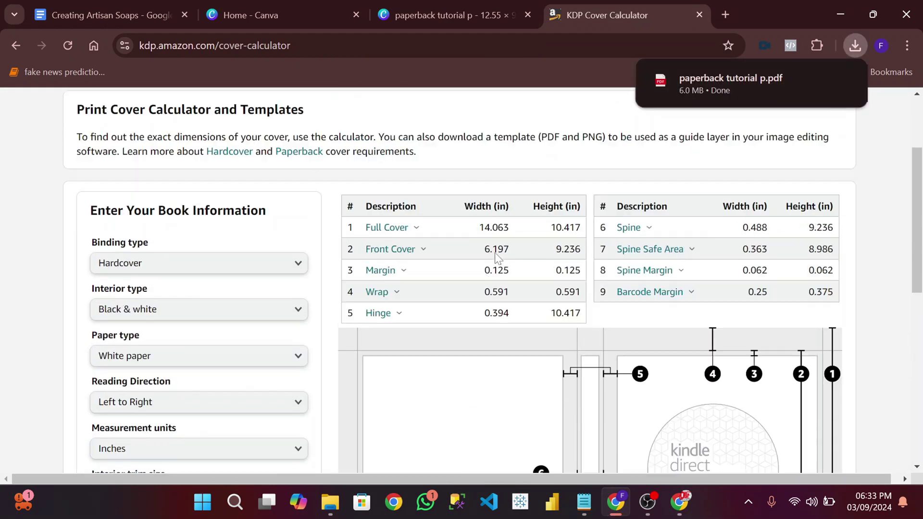
Step: Copy the full cover width of 14.063 in from the calculator into the width of Canva's custom-size design
{"action": "left_click_drag", "start_coordinate": [516, 229], "coordinate": [477, 230]}
{"action": "key", "text": "ctrl+c"}
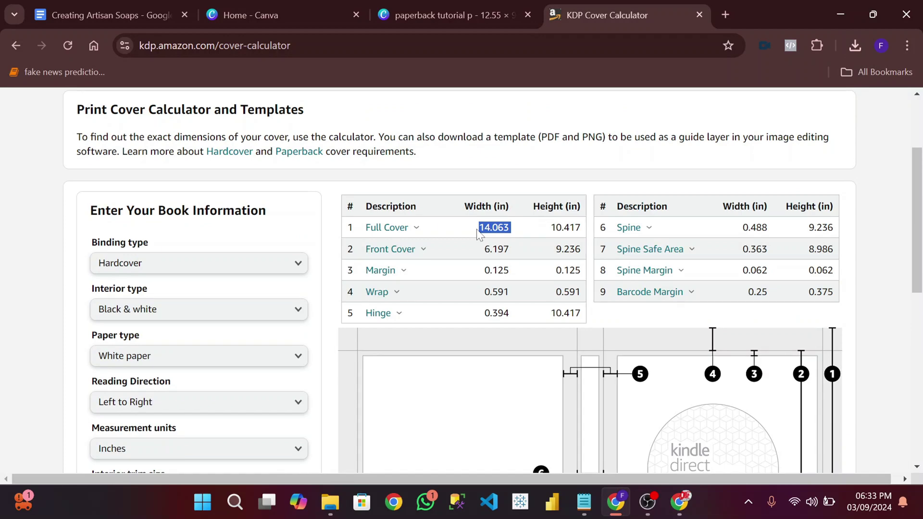
{"action": "left_click", "coordinate": [284, 6]}
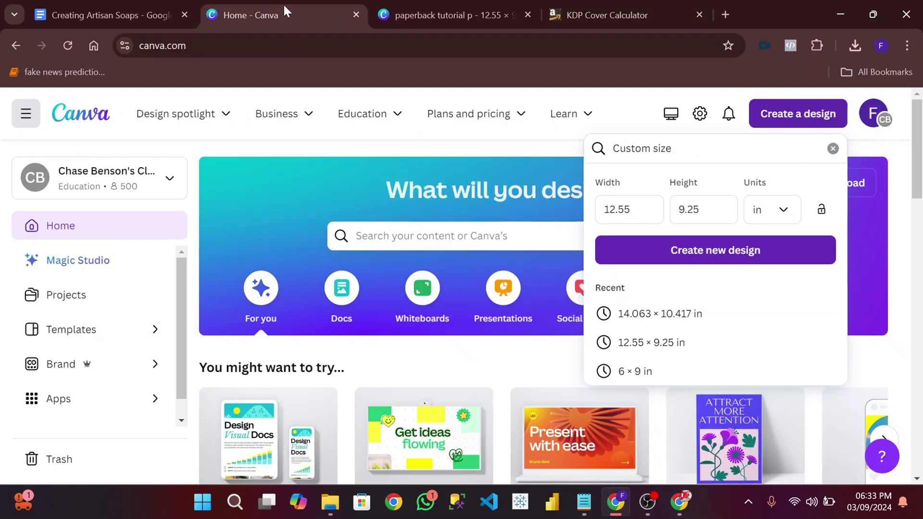
{"action": "left_click", "coordinate": [621, 210]}
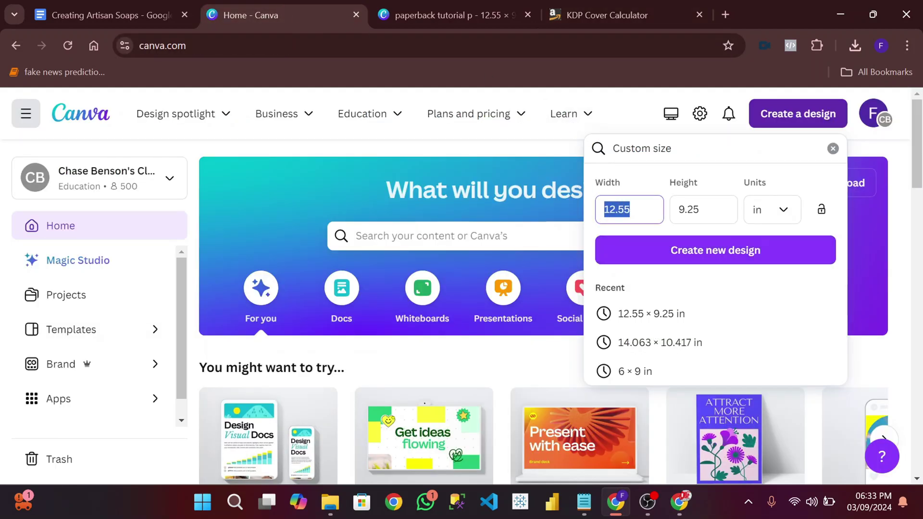
{"action": "key", "text": "ctrl+v"}
Step: Copy the full cover height of 10.417 in into the custom-size height in Canva and create the new design
{"action": "left_click", "coordinate": [606, 15]}
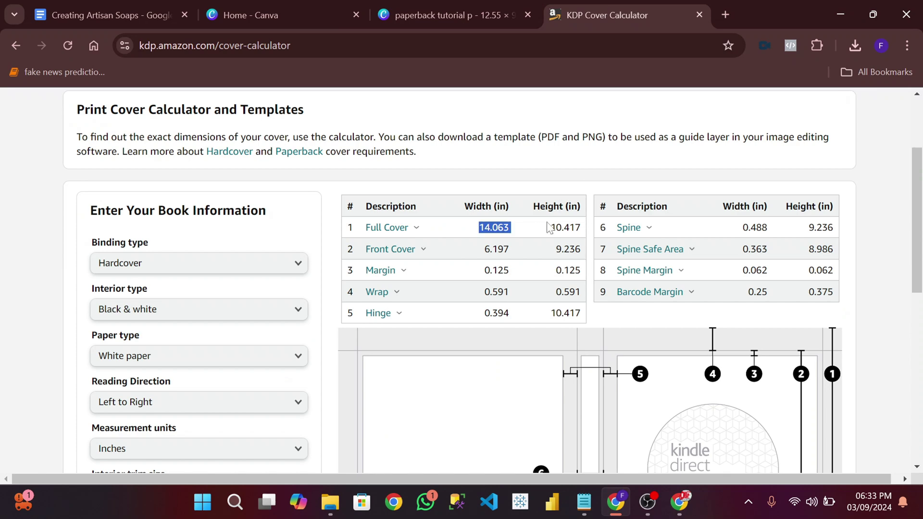
{"action": "double_click", "coordinate": [565, 227]}
{"action": "key", "text": "ctrl+c"}
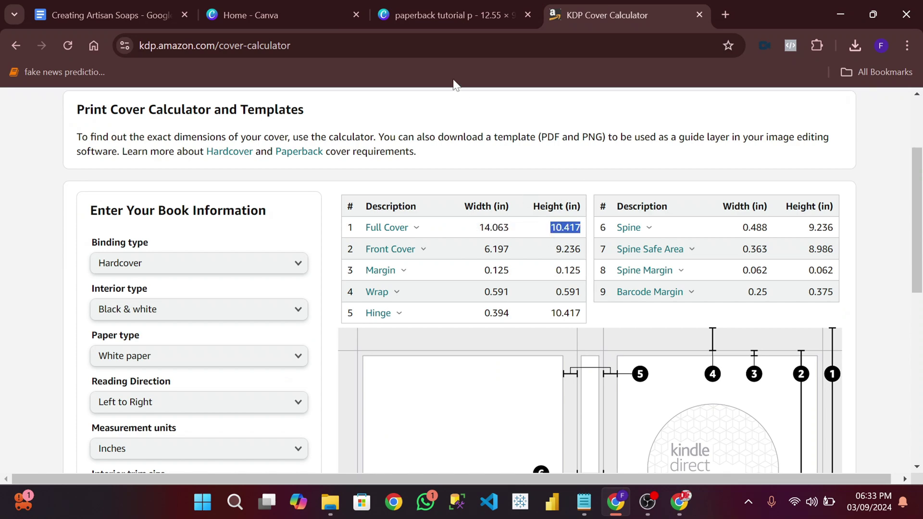
{"action": "left_click", "coordinate": [288, 18]}
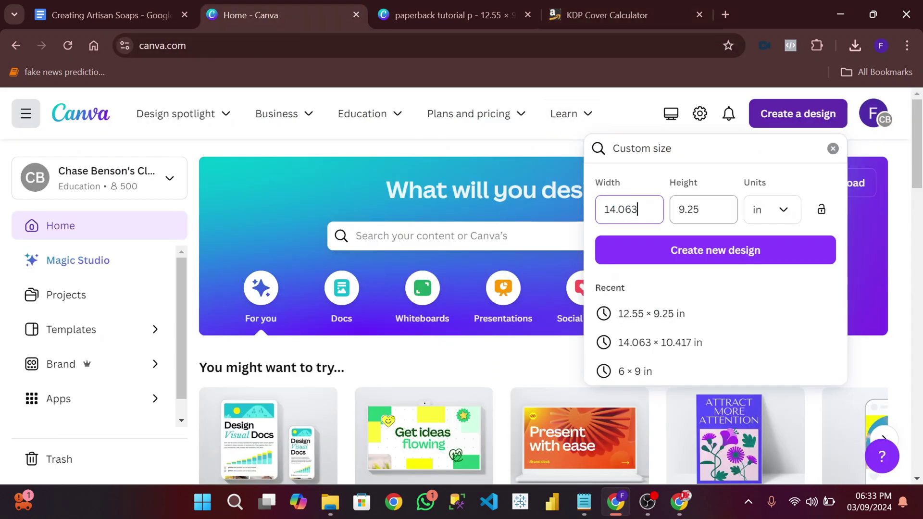
{"action": "key", "text": "Tab"}
{"action": "key", "text": "ctrl+v"}
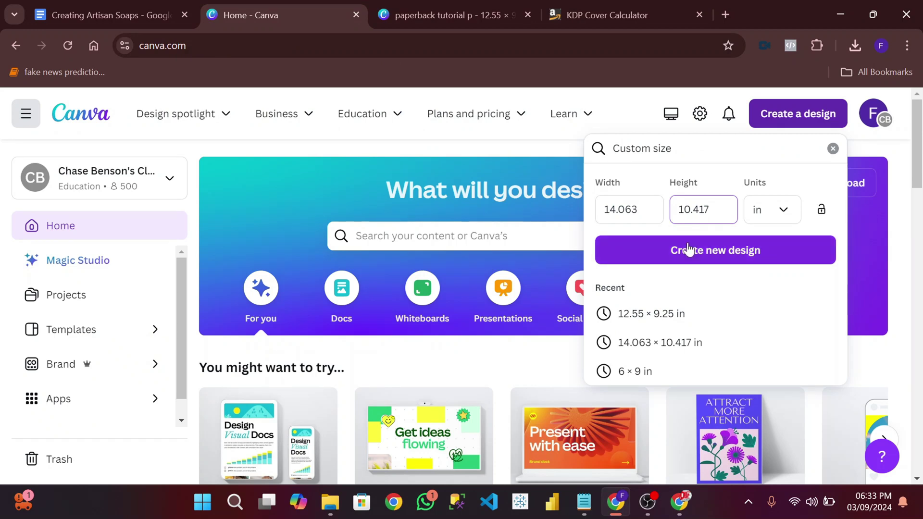
{"action": "left_click", "coordinate": [686, 250]}
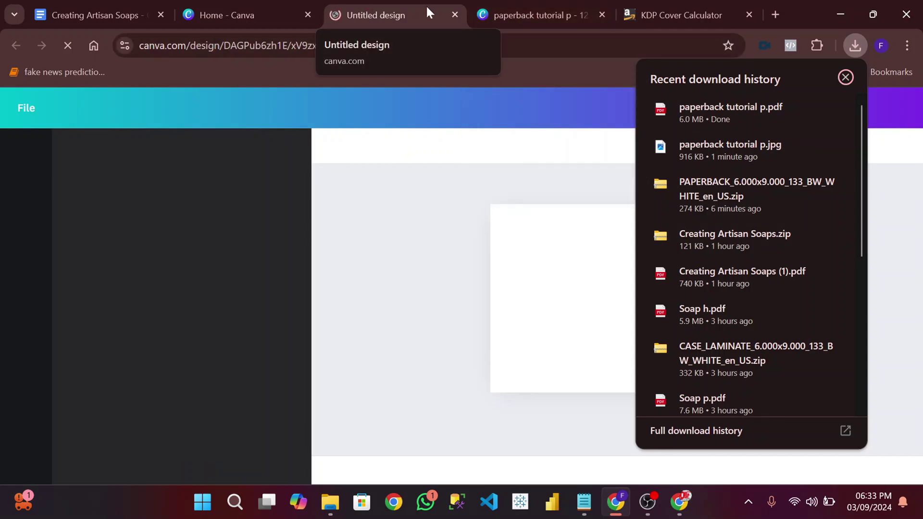
Step: Name the new blank design "hardcover tutorial h"
{"action": "left_click", "coordinate": [527, 9]}
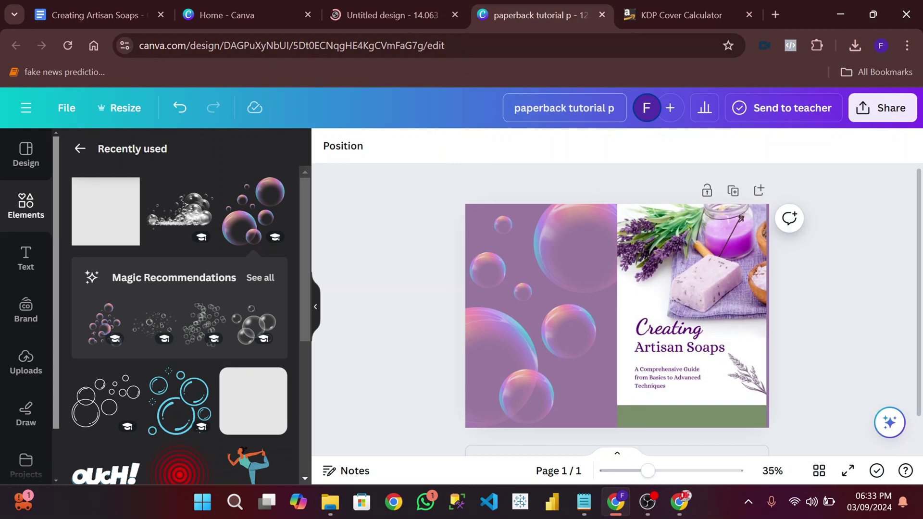
{"action": "left_click", "coordinate": [385, 14]}
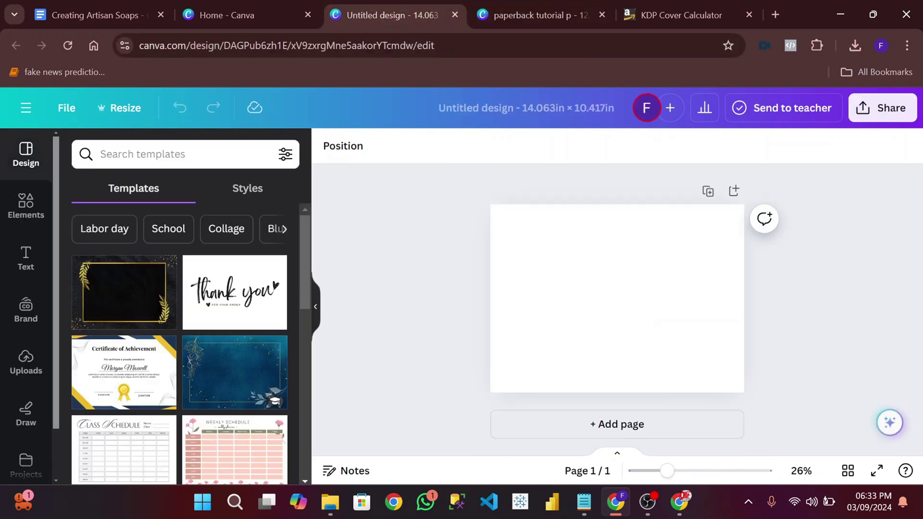
{"action": "type", "text": "hardcove"}
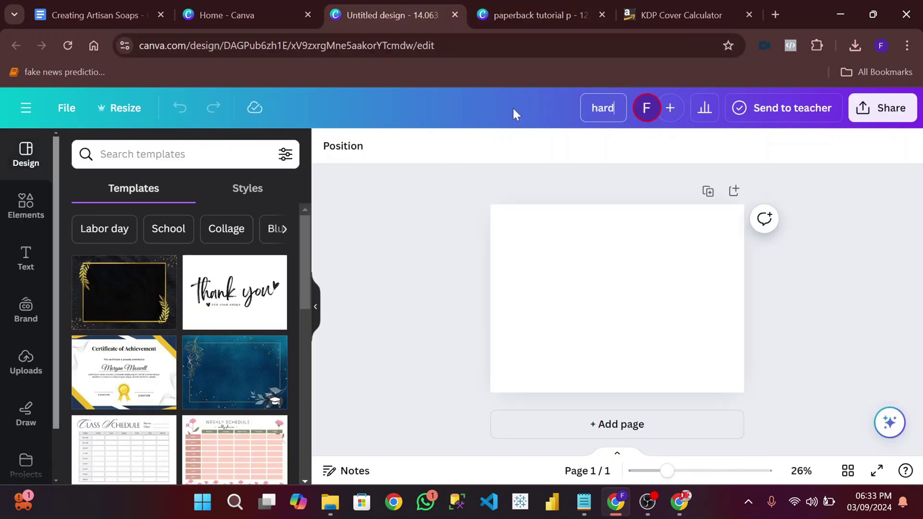
{"action": "type", "text": "tu"}
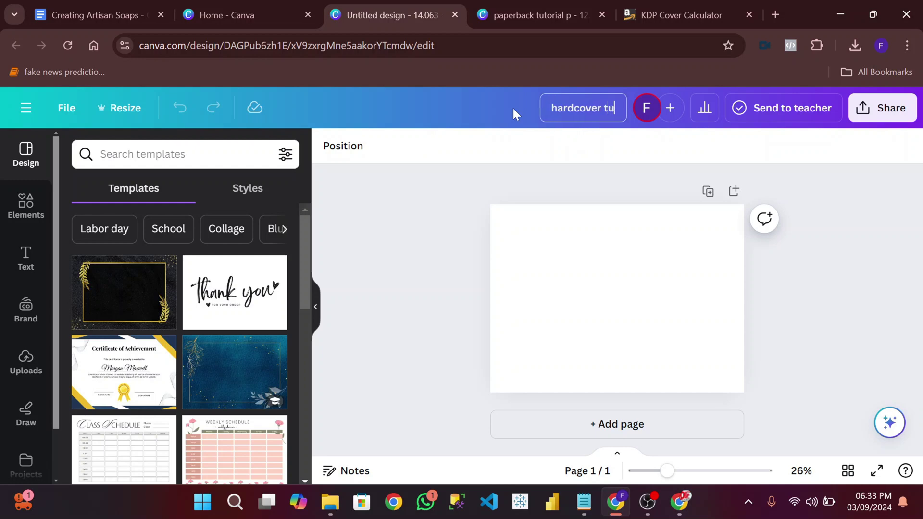
{"action": "type", "text": "torial h"}
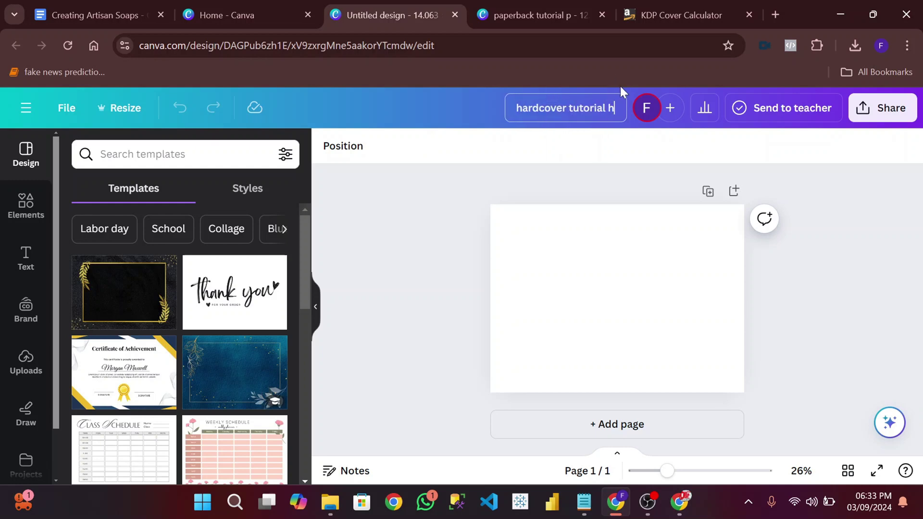
Step: Download the hardcover template from the KDP Cover Calculator
{"action": "left_click", "coordinate": [673, 5]}
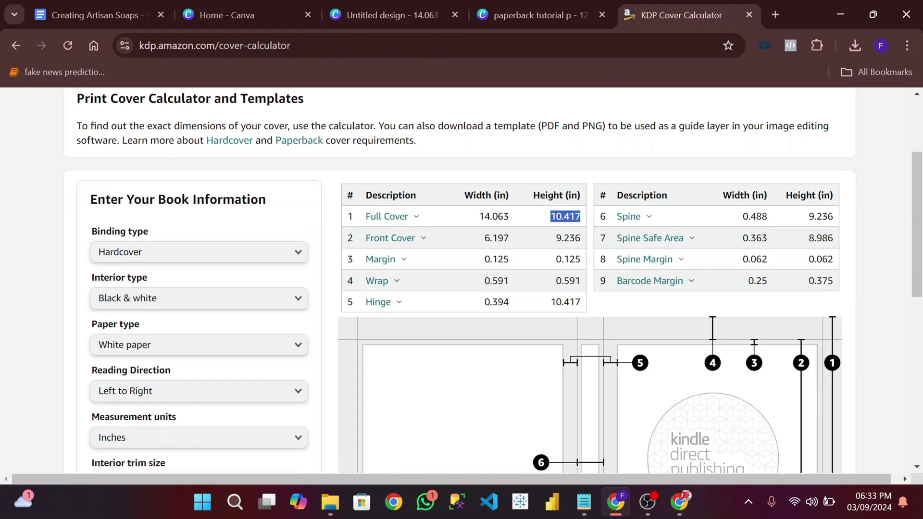
{"action": "scroll", "coordinate": [199, 387], "scroll_direction": "down", "scroll_amount": 5}
{"action": "left_click", "coordinate": [202, 356]}
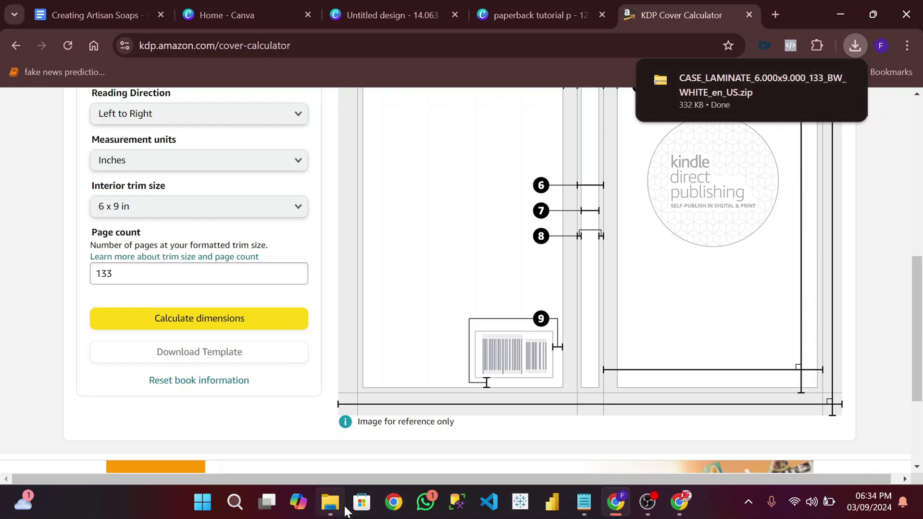
Step: Open the downloaded CASE_LAMINATE_6.000x9.000_133_BW_WHITE_en_US.zip from the Downloads folder in WinRAR
{"action": "left_click", "coordinate": [330, 458]}
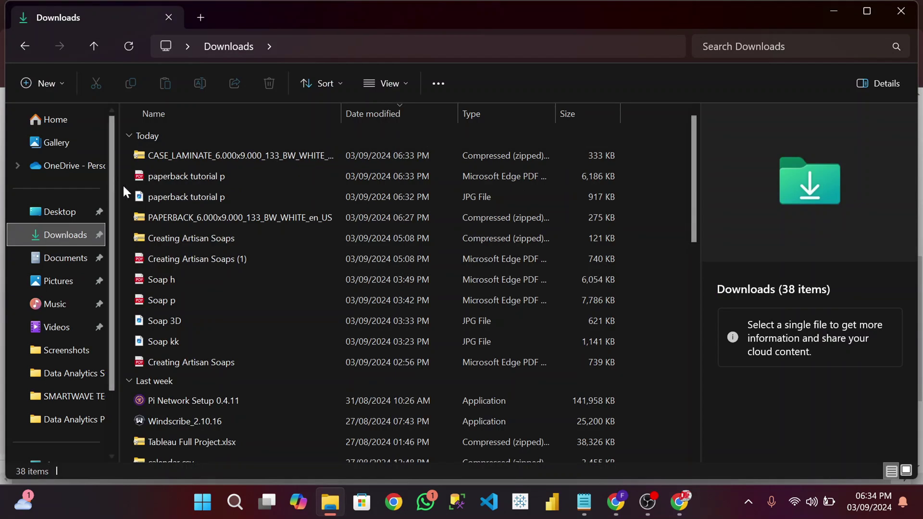
{"action": "left_click", "coordinate": [227, 157]}
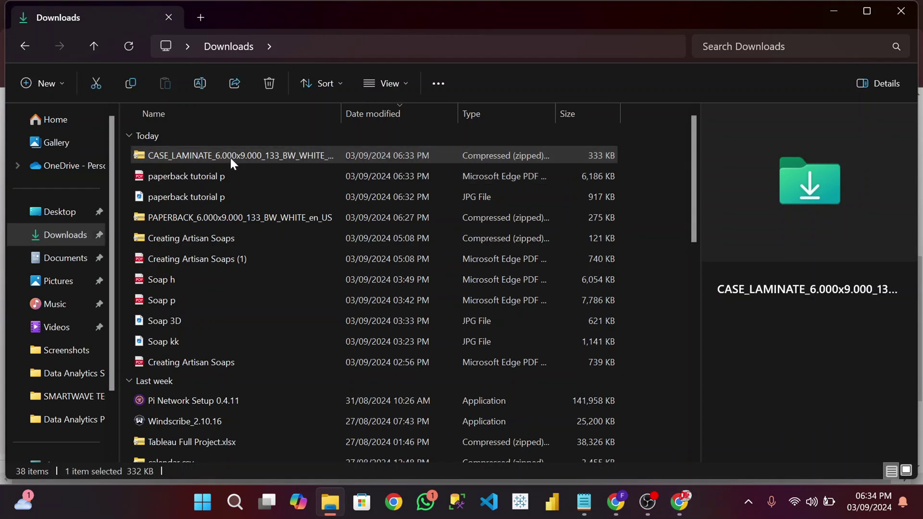
{"action": "right_click", "coordinate": [228, 157]}
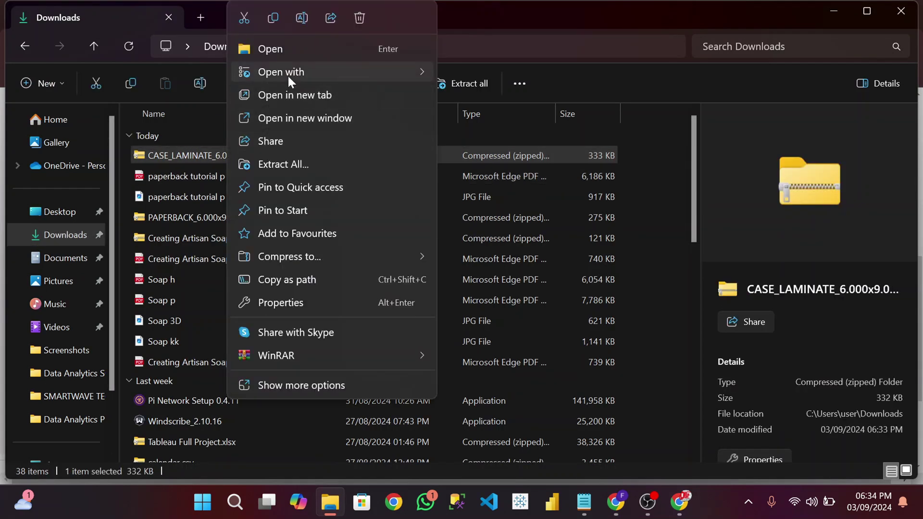
{"action": "mouse_move", "coordinate": [287, 74]}
{"action": "left_click", "coordinate": [469, 120]}
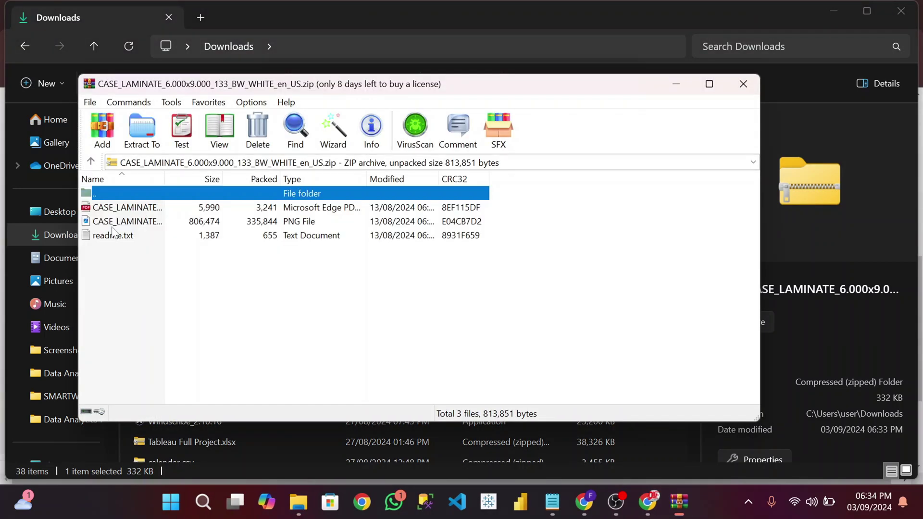
Step: Extract the CASE_LAMINATE PNG template to the Desktop, close the archive and return to the hardcover design in Canva
{"action": "left_click", "coordinate": [128, 221]}
{"action": "left_click", "coordinate": [144, 140]}
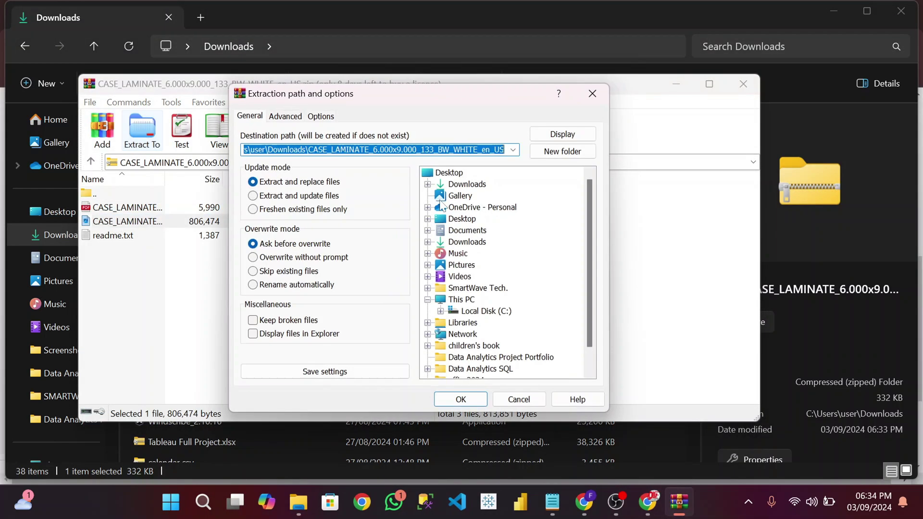
{"action": "left_click", "coordinate": [450, 173]}
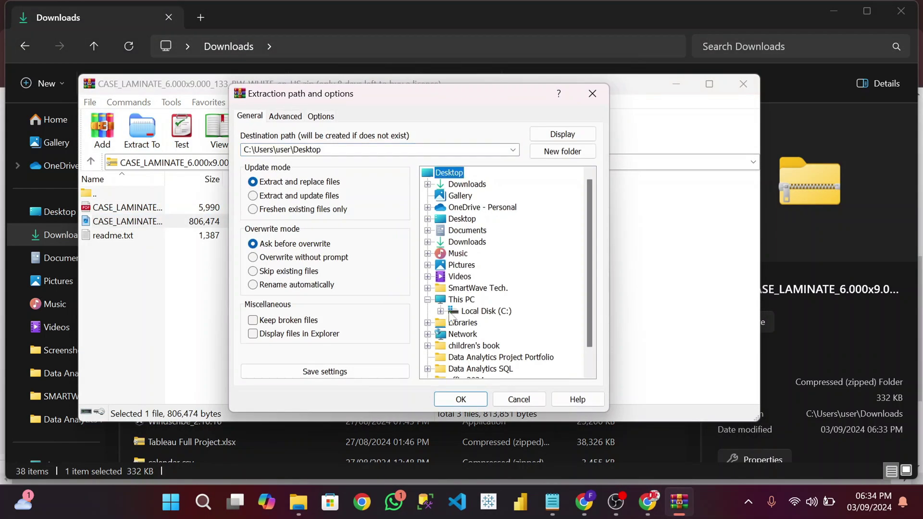
{"action": "left_click", "coordinate": [450, 400]}
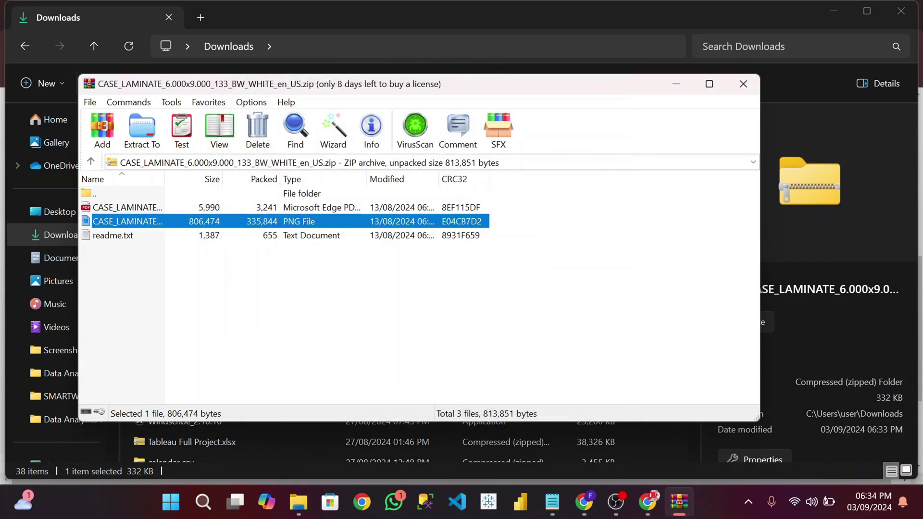
{"action": "left_click", "coordinate": [743, 85]}
{"action": "left_click", "coordinate": [833, 10]}
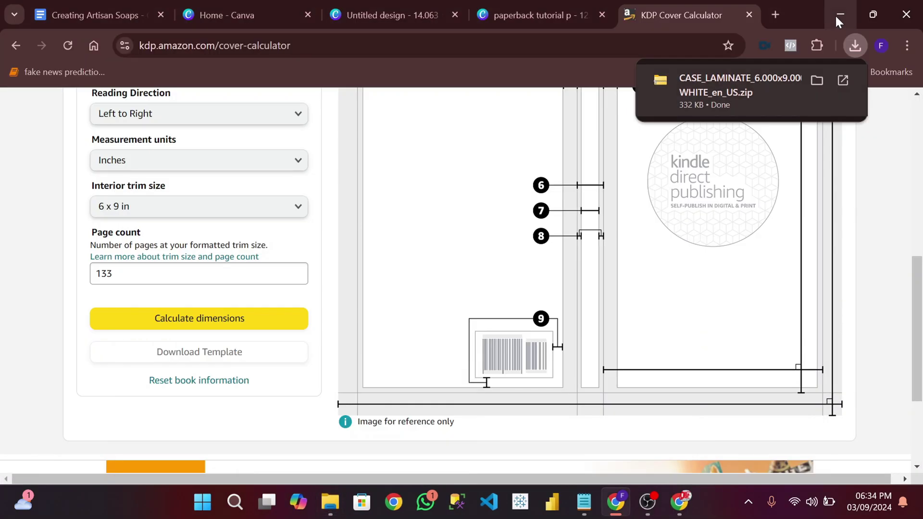
{"action": "left_click", "coordinate": [397, 7]}
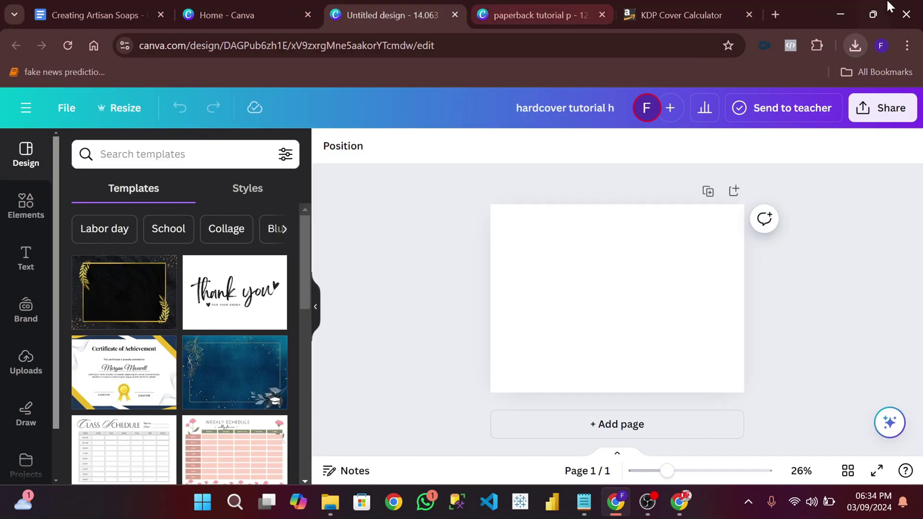
Step: Place the CASE_LAMINATE PNG template from the Desktop on the hardcover page and enlarge it to fill the whole page
{"action": "left_click", "coordinate": [845, 6]}
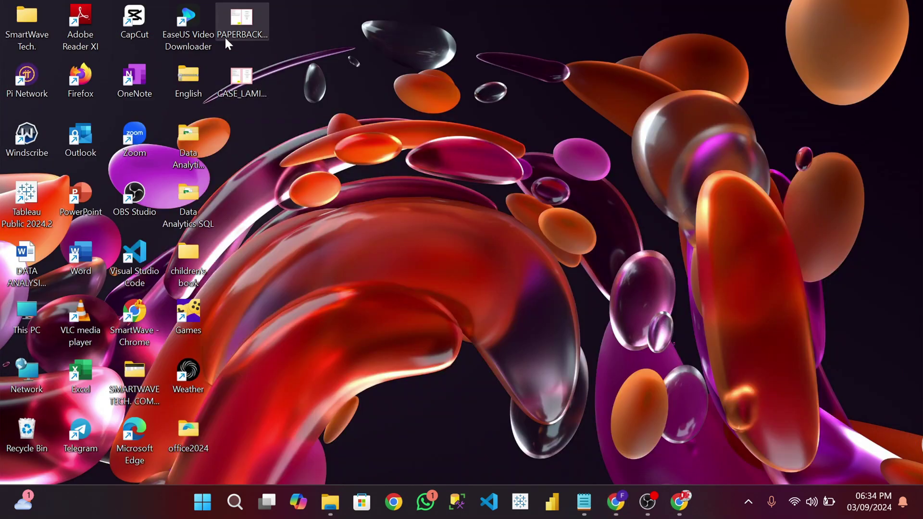
{"action": "left_click_drag", "start_coordinate": [241, 78], "coordinate": [572, 252]}
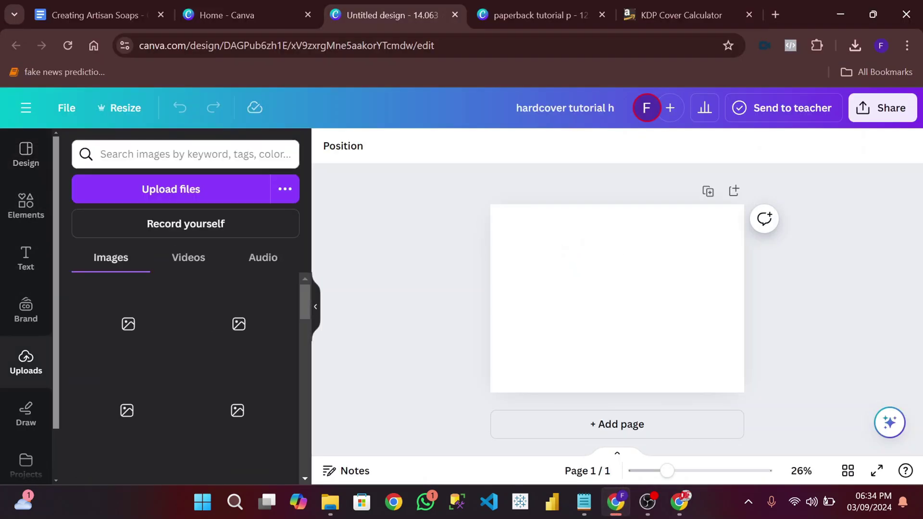
{"action": "left_click", "coordinate": [160, 189]}
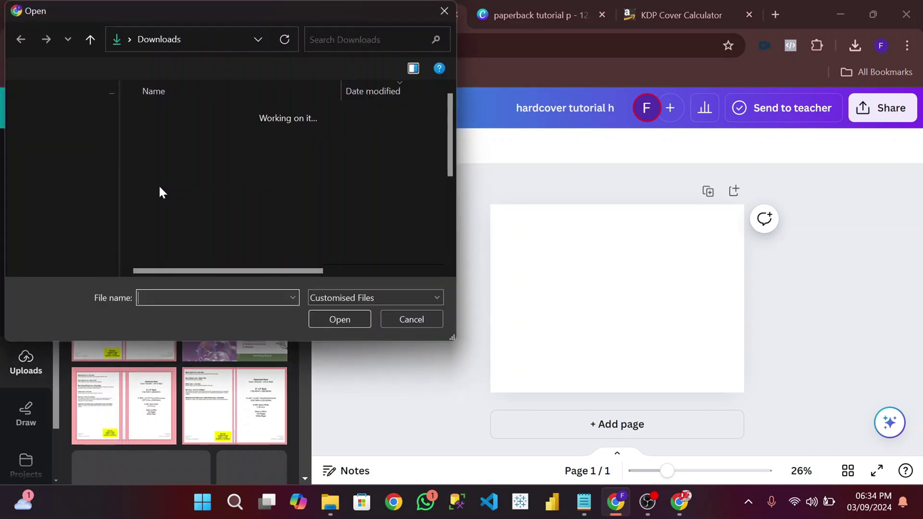
{"action": "left_click", "coordinate": [66, 195]}
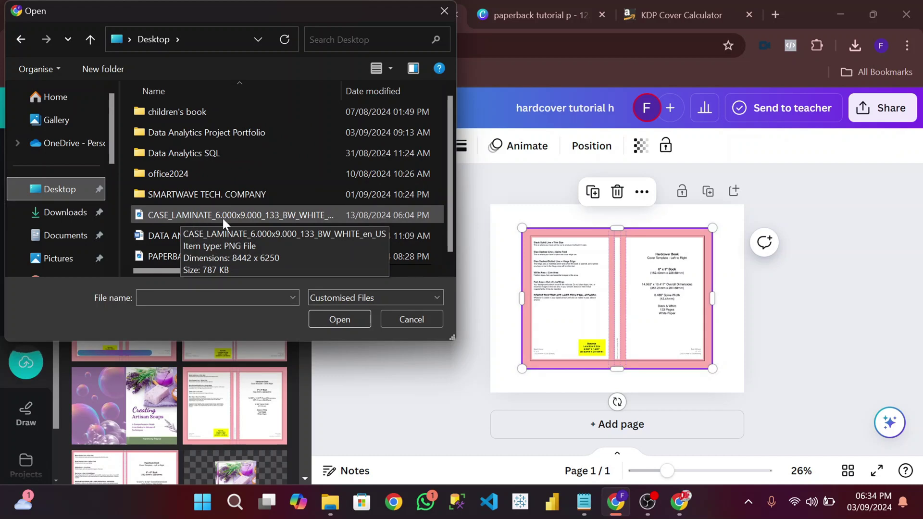
{"action": "left_click", "coordinate": [444, 8]}
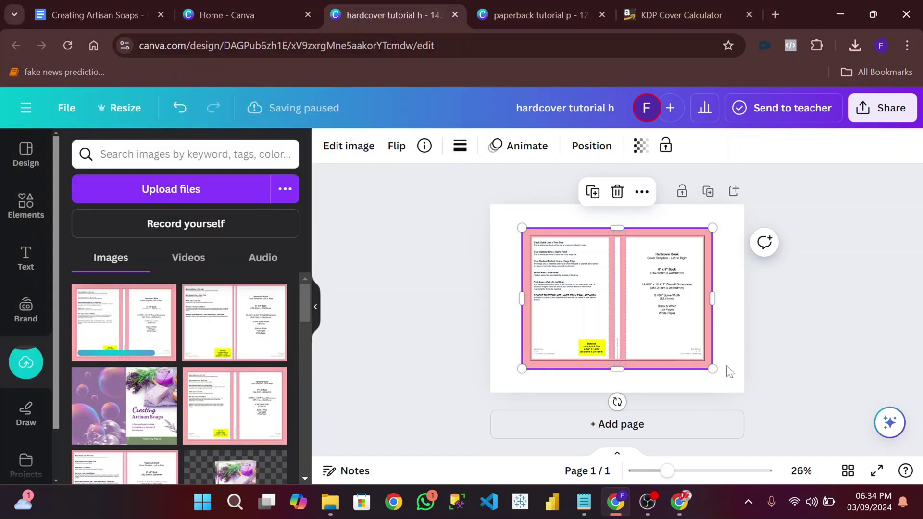
{"action": "left_click_drag", "start_coordinate": [714, 369], "coordinate": [745, 392]}
{"action": "left_click_drag", "start_coordinate": [522, 227], "coordinate": [490, 205]}
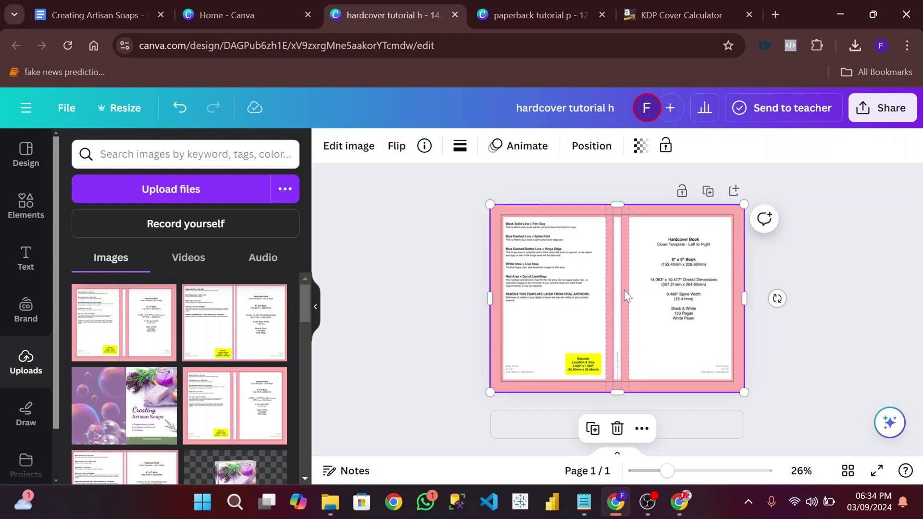
{"action": "left_click", "coordinate": [221, 317]}
{"action": "left_click_drag", "start_coordinate": [632, 323], "coordinate": [686, 360]}
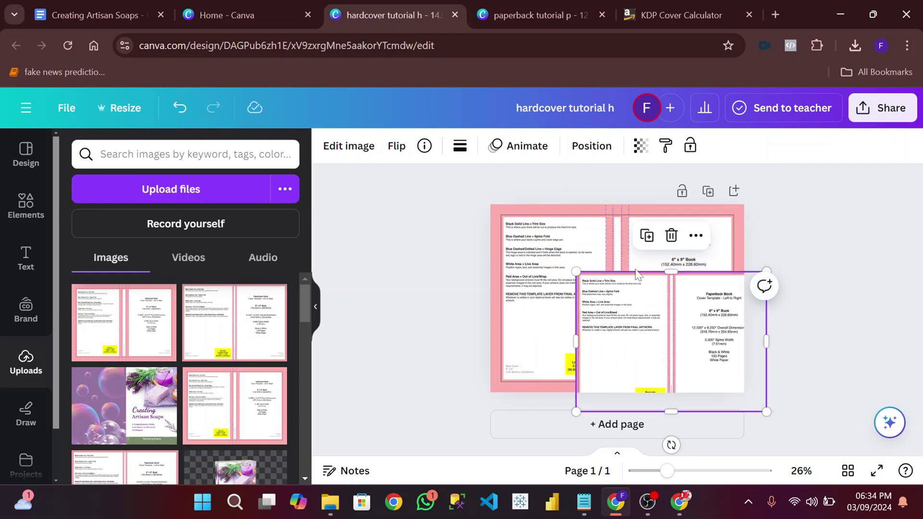
{"action": "double_click", "coordinate": [642, 315]}
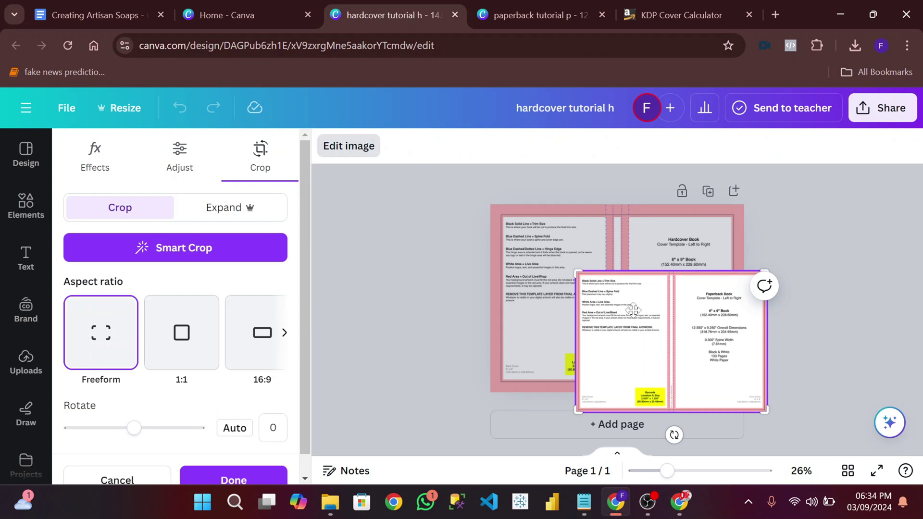
{"action": "left_click", "coordinate": [803, 314]}
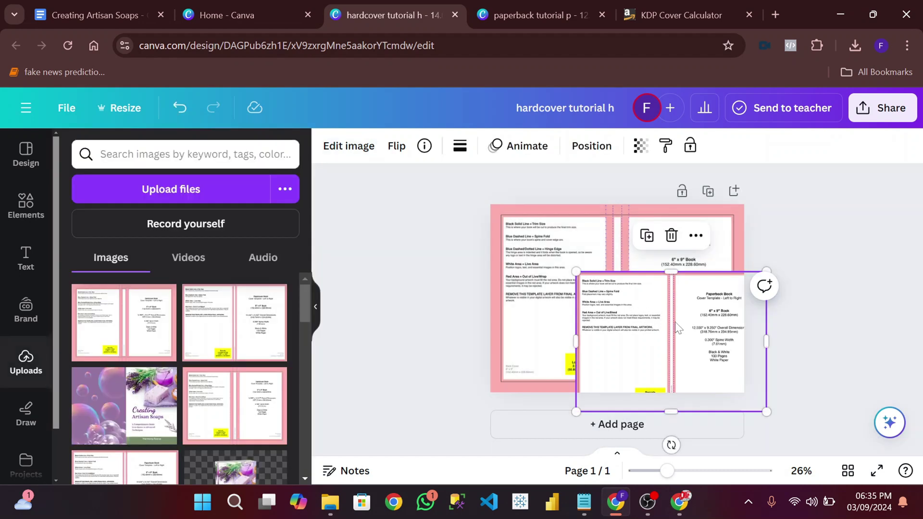
{"action": "left_click", "coordinate": [670, 235]}
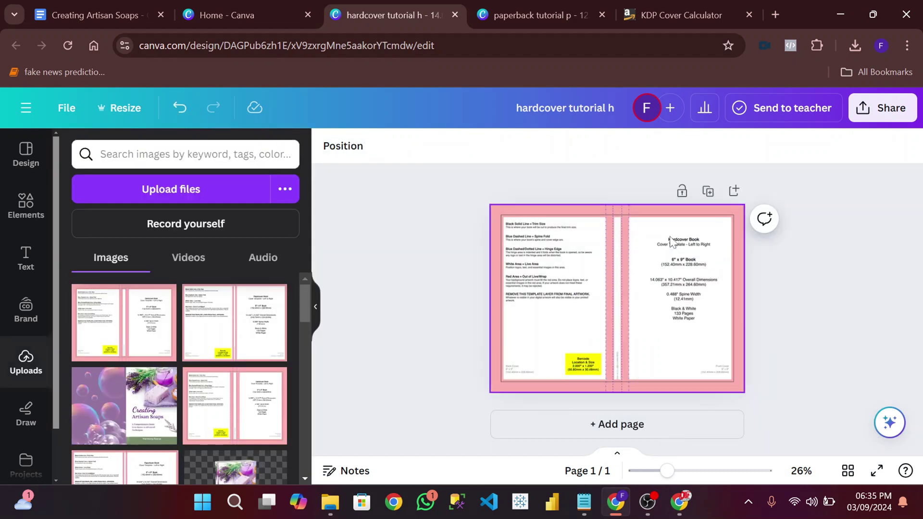
{"action": "left_click", "coordinate": [462, 269]}
Step: Upload the "paperback tutorial p" image from the Downloads folder and add it to the hardcover page
{"action": "scroll", "coordinate": [189, 333], "scroll_direction": "down", "scroll_amount": 2}
{"action": "scroll", "coordinate": [189, 333], "scroll_direction": "up", "scroll_amount": 2}
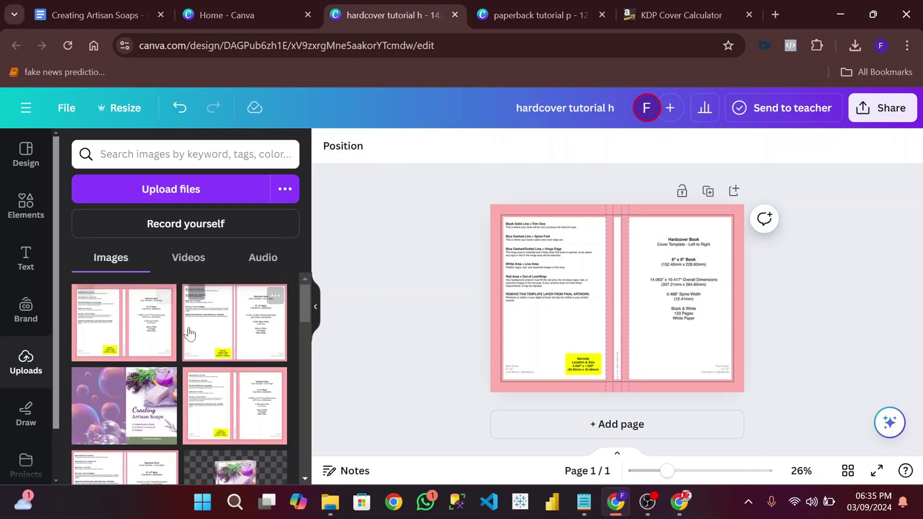
{"action": "left_click", "coordinate": [180, 191]}
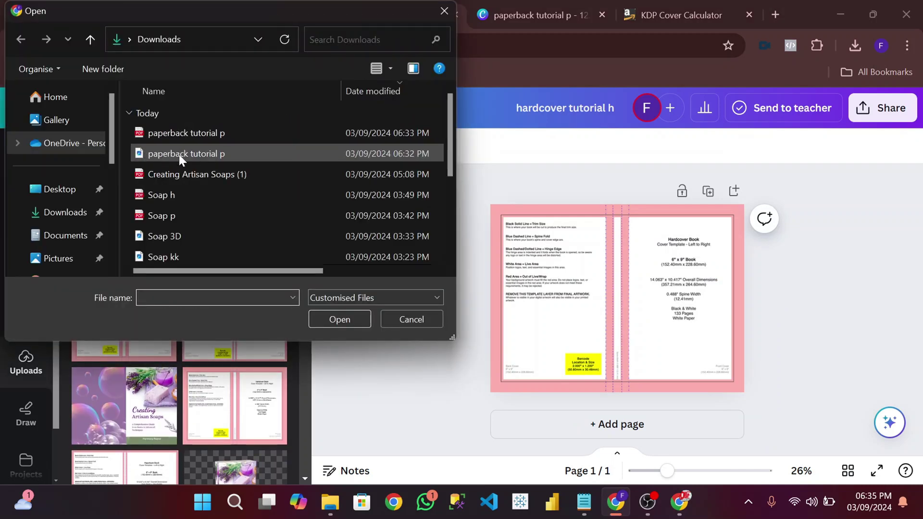
{"action": "left_click", "coordinate": [210, 154]}
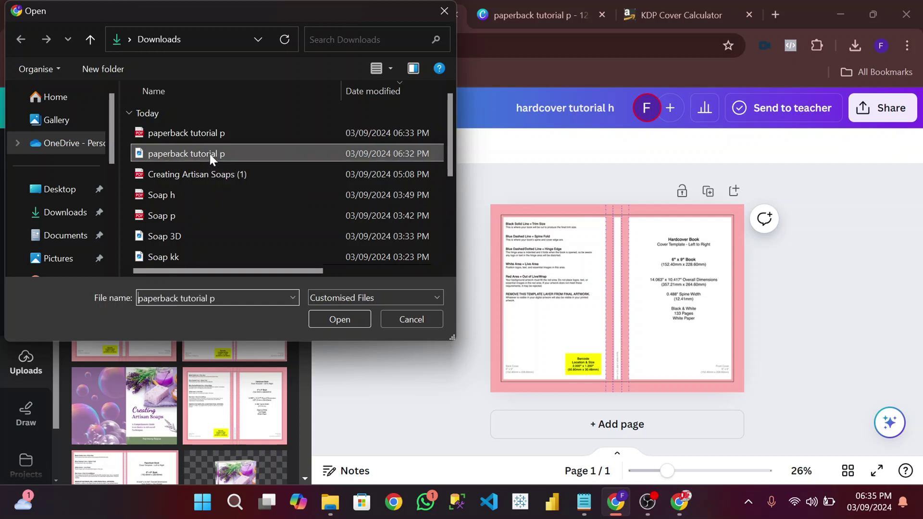
{"action": "left_click", "coordinate": [333, 314]}
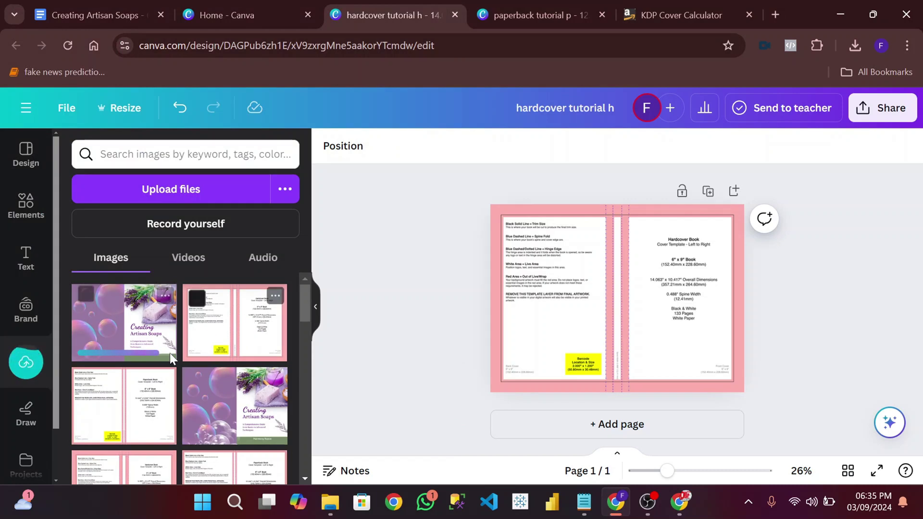
{"action": "left_click", "coordinate": [108, 339]}
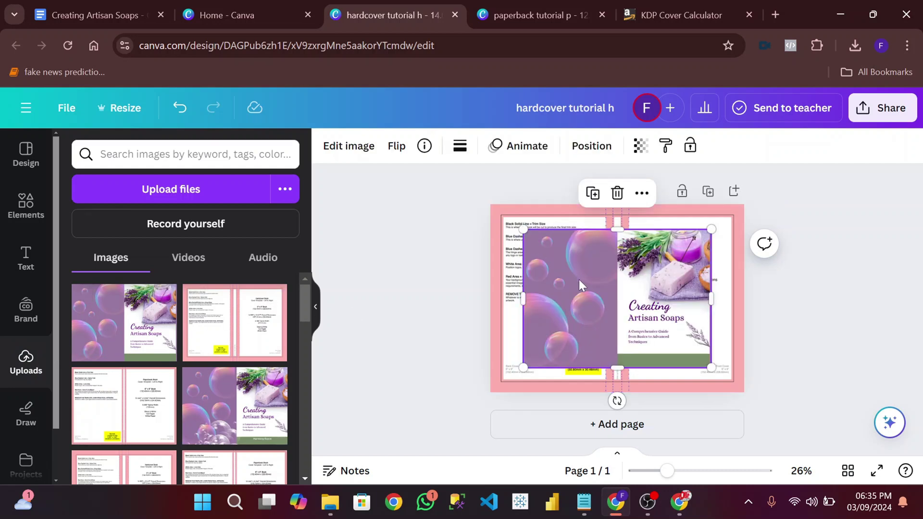
Step: Resize the cover image to about 12.04 × 8.87 in against the template's front-cover edge and align it to the page's middle
{"action": "left_click_drag", "start_coordinate": [579, 279], "coordinate": [591, 265]}
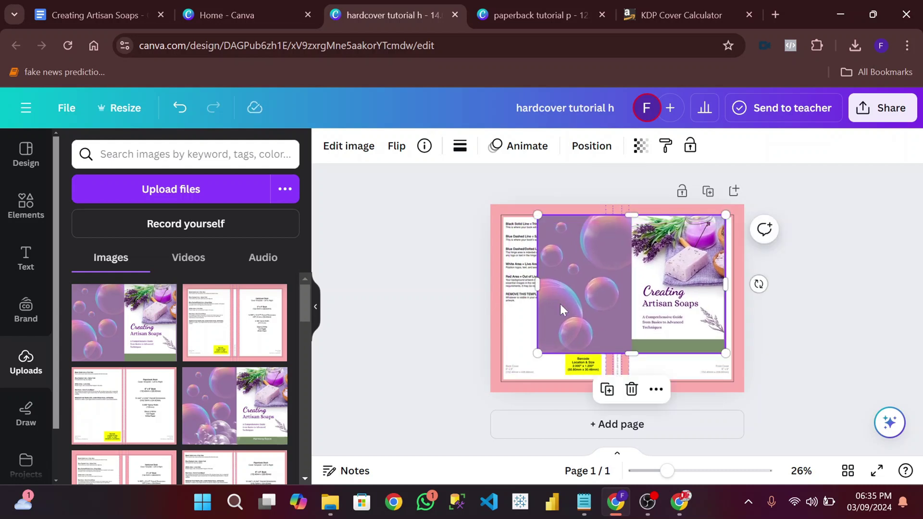
{"action": "left_click_drag", "start_coordinate": [538, 354], "coordinate": [503, 377]}
{"action": "left_click_drag", "start_coordinate": [573, 327], "coordinate": [587, 326]}
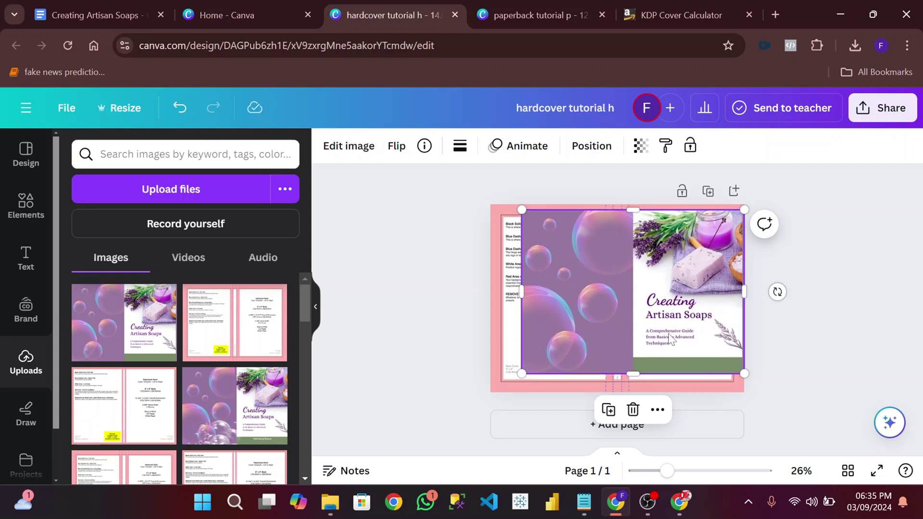
{"action": "left_click_drag", "start_coordinate": [685, 340], "coordinate": [681, 336]}
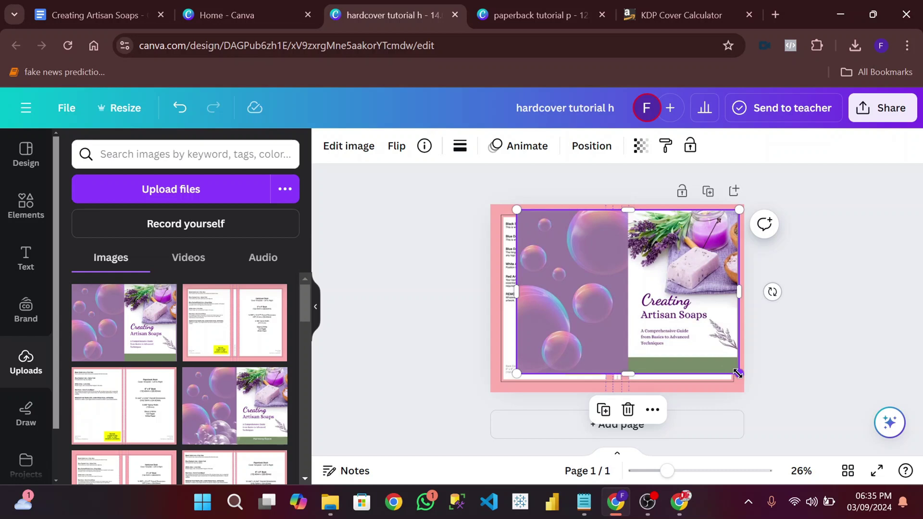
{"action": "left_click_drag", "start_coordinate": [738, 373], "coordinate": [735, 370]}
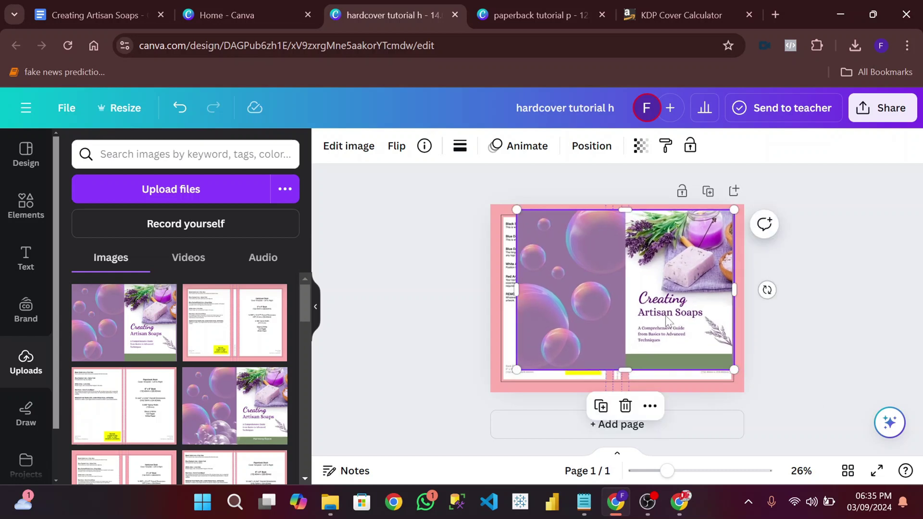
{"action": "left_click", "coordinate": [592, 146]}
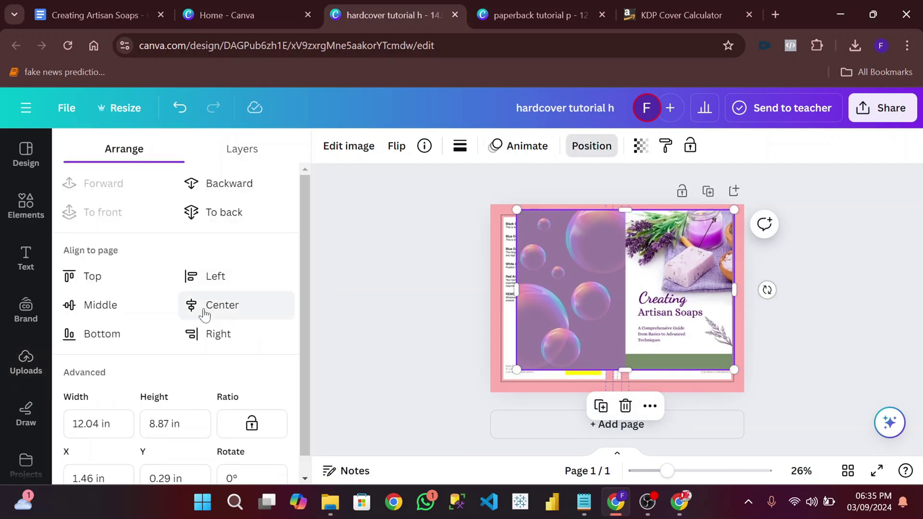
{"action": "left_click", "coordinate": [103, 306]}
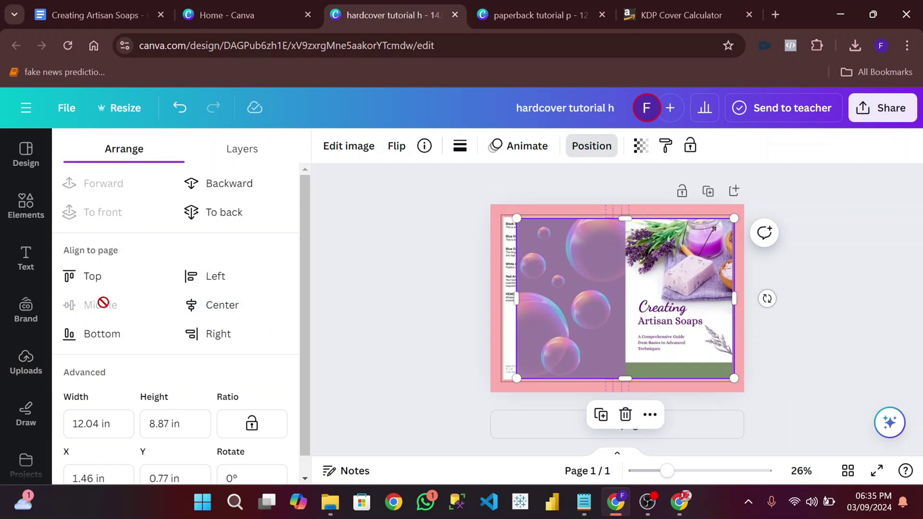
Step: Add a square shape and enlarge it to cover the entire page, slightly beyond all its edges
{"action": "left_click", "coordinate": [26, 363]}
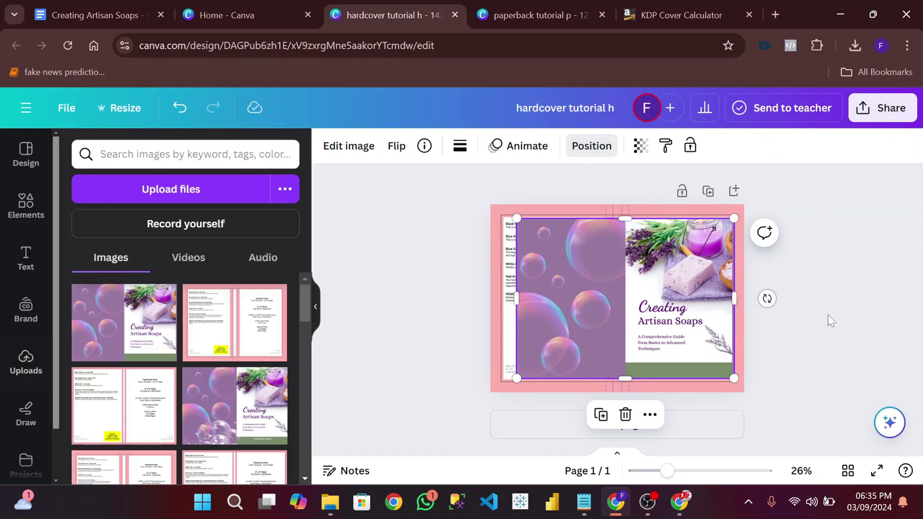
{"action": "left_click", "coordinate": [24, 202]}
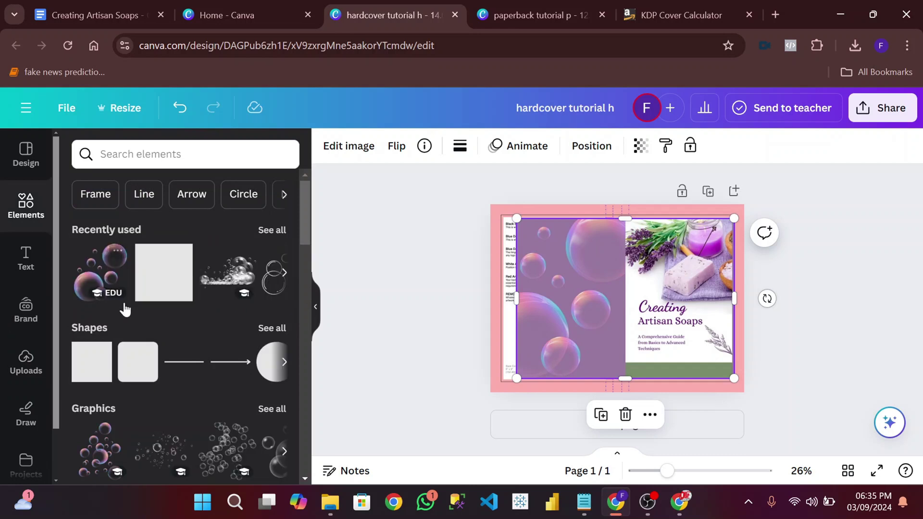
{"action": "left_click", "coordinate": [96, 370]}
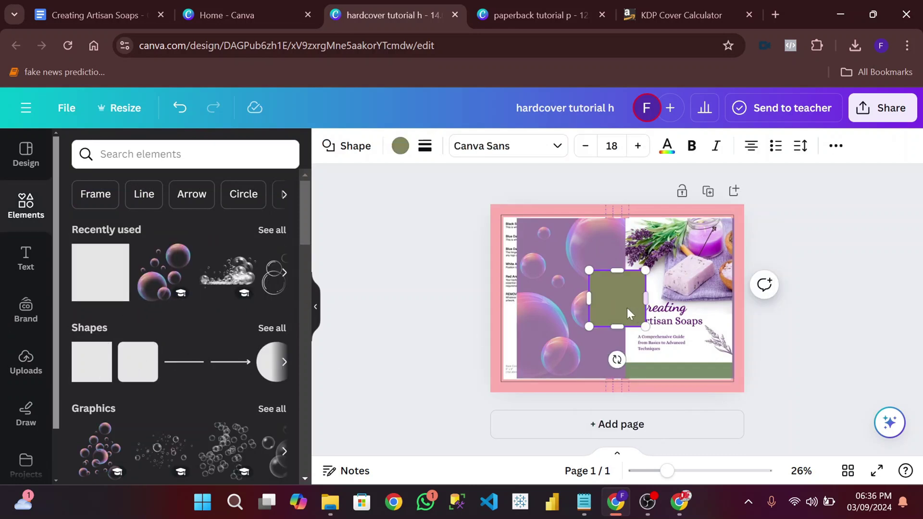
{"action": "left_click_drag", "start_coordinate": [616, 303], "coordinate": [610, 337]}
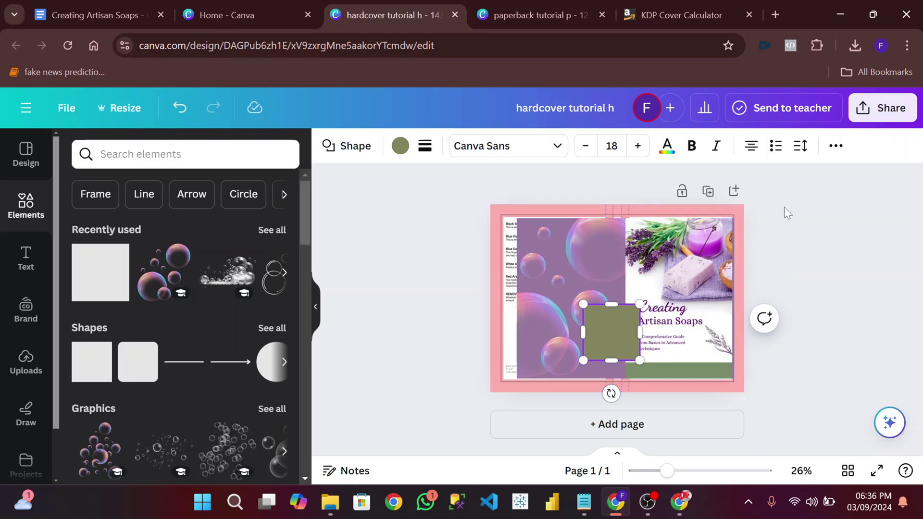
{"action": "left_click_drag", "start_coordinate": [613, 333], "coordinate": [511, 225]}
{"action": "left_click_drag", "start_coordinate": [539, 255], "coordinate": [752, 409]}
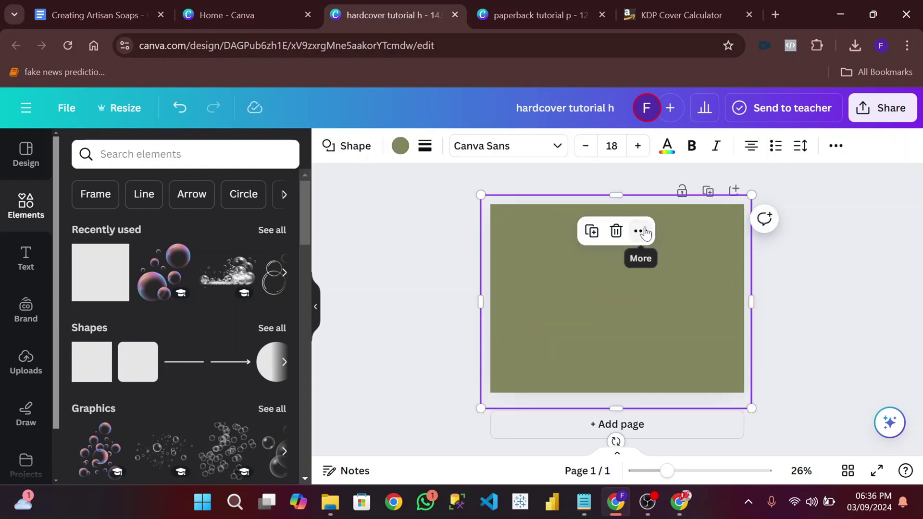
Step: Send the large square one layer backward behind the cover image and fill it with the image's muted purple photo color
{"action": "right_click", "coordinate": [630, 288]}
{"action": "mouse_move", "coordinate": [686, 281]}
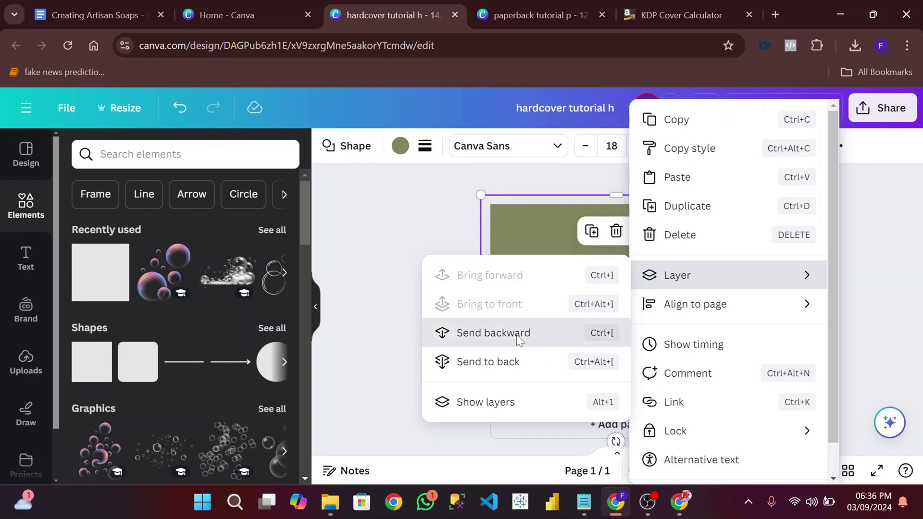
{"action": "left_click", "coordinate": [522, 332]}
{"action": "left_click", "coordinate": [401, 146]}
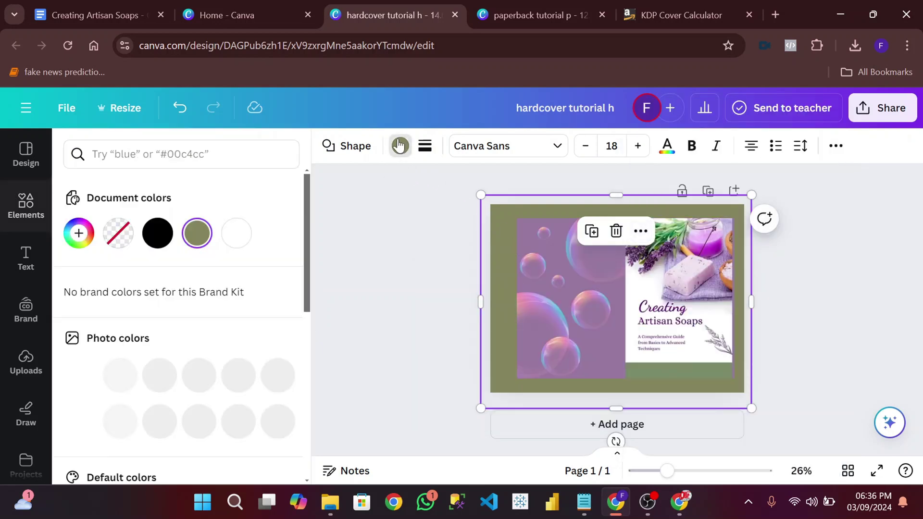
{"action": "left_click", "coordinate": [113, 416]}
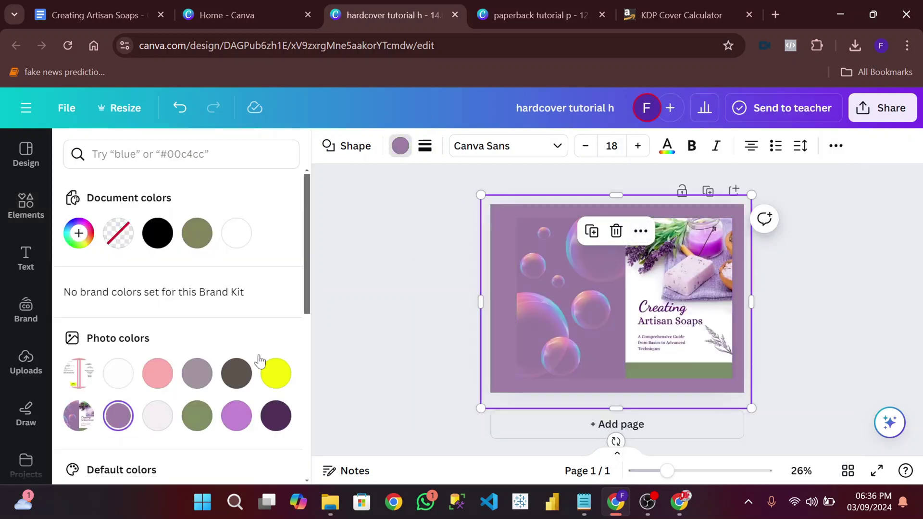
{"action": "left_click", "coordinate": [370, 302]}
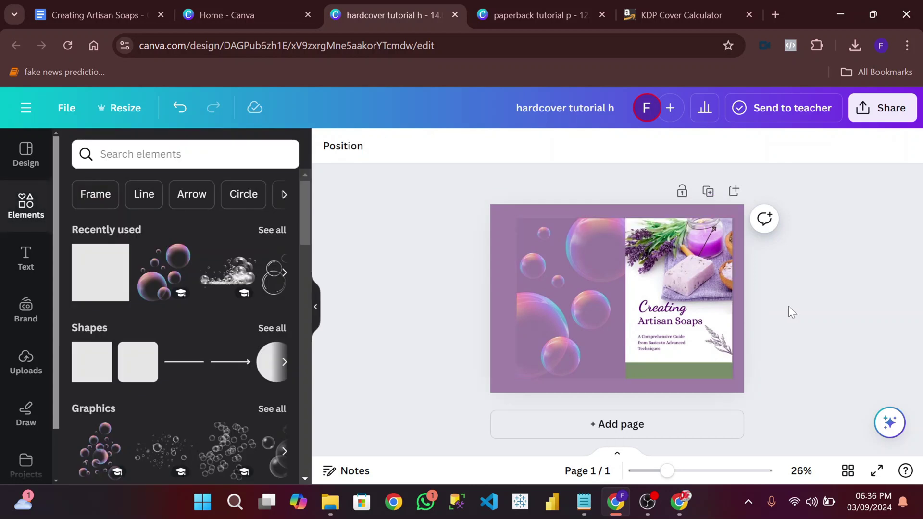
{"action": "left_click", "coordinate": [647, 288]}
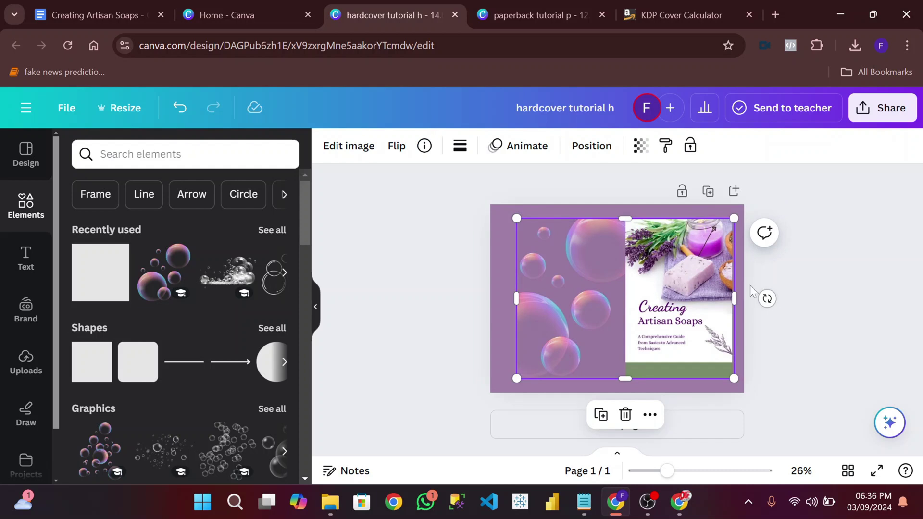
{"action": "left_click", "coordinate": [818, 289]}
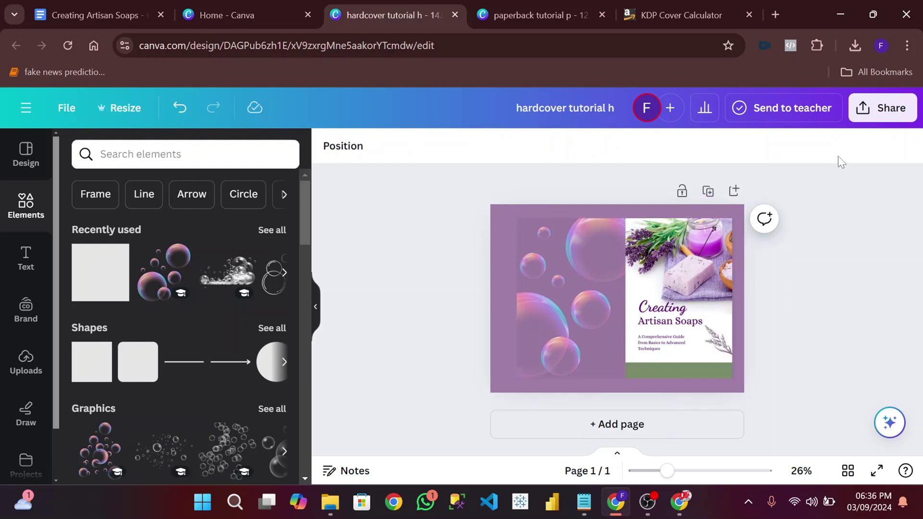
Step: Download the hardcover design as a PDF Print file, choosing a color profile for it
{"action": "left_click", "coordinate": [883, 108]}
{"action": "scroll", "coordinate": [768, 308], "scroll_direction": "down", "scroll_amount": 1}
{"action": "scroll", "coordinate": [768, 308], "scroll_direction": "down", "scroll_amount": 3}
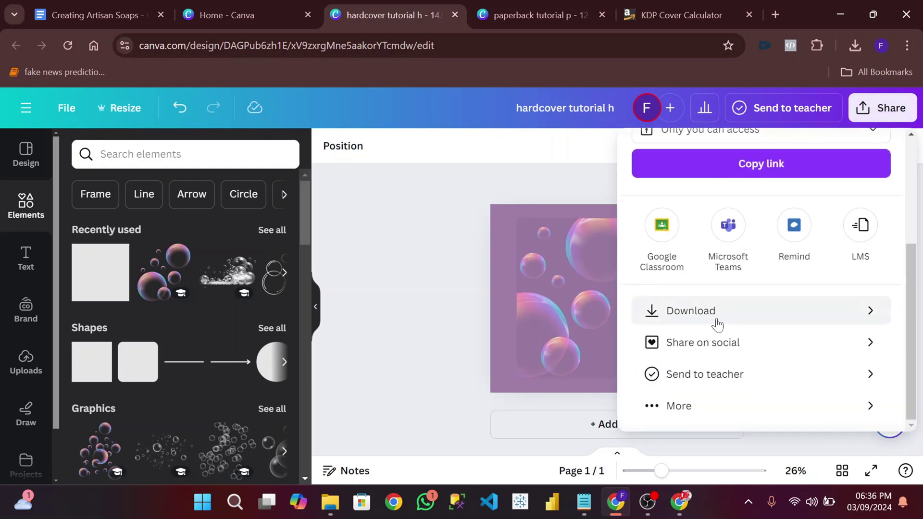
{"action": "left_click", "coordinate": [715, 322]}
{"action": "left_click", "coordinate": [770, 212]}
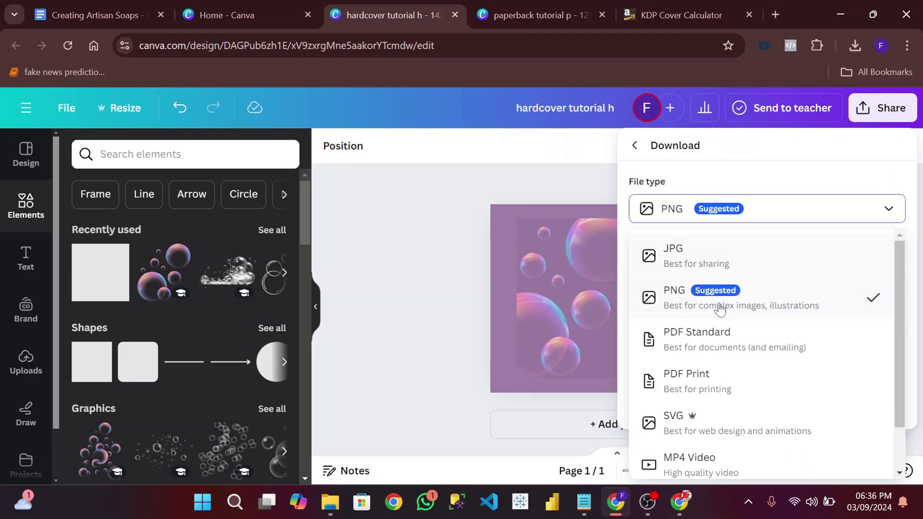
{"action": "left_click", "coordinate": [705, 383]}
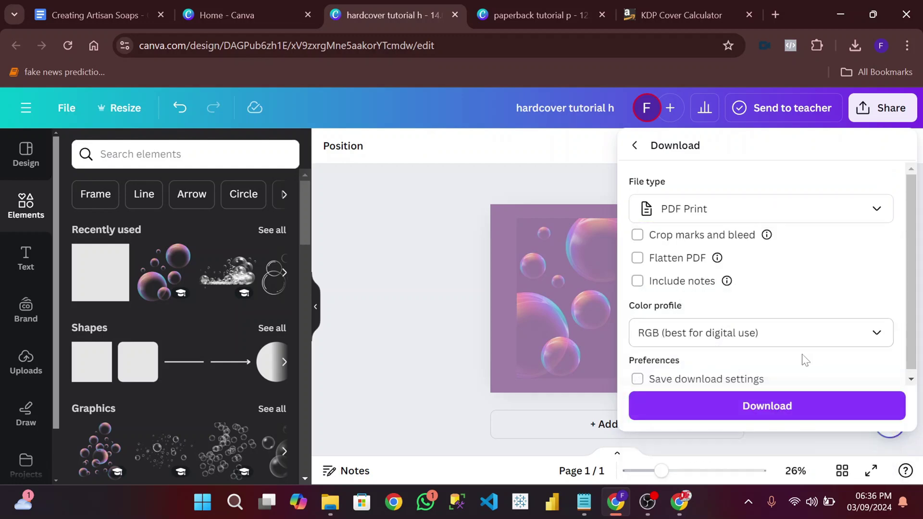
{"action": "left_click", "coordinate": [785, 332]}
{"action": "left_click", "coordinate": [707, 402]}
{"action": "left_click", "coordinate": [741, 413]}
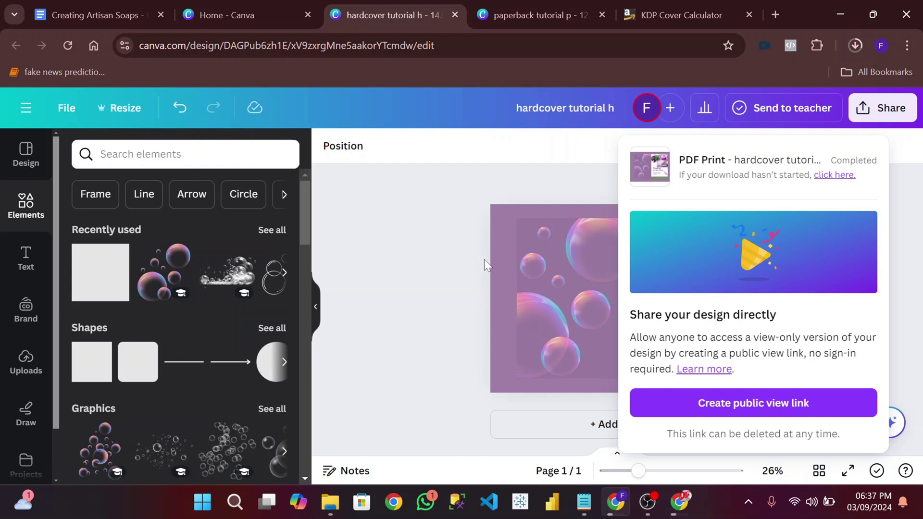
{"action": "left_click", "coordinate": [459, 247]}
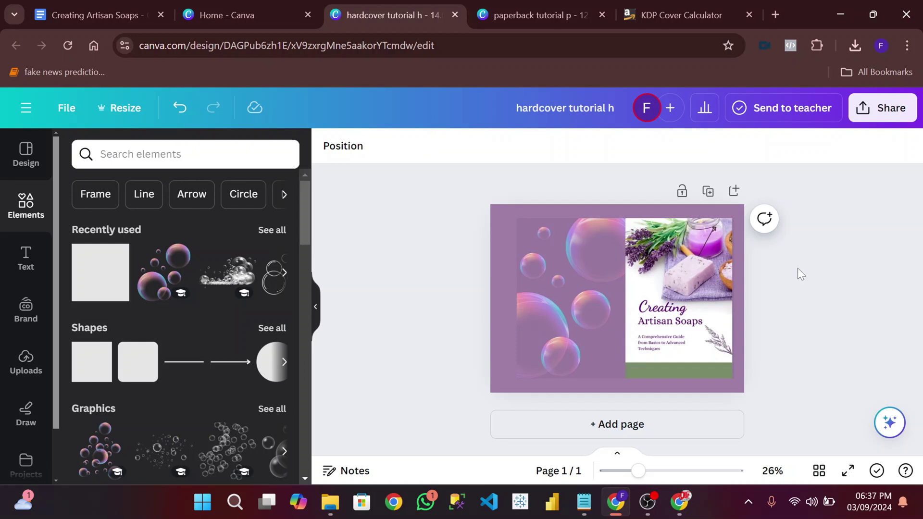
{"action": "left_click", "coordinate": [655, 508]}
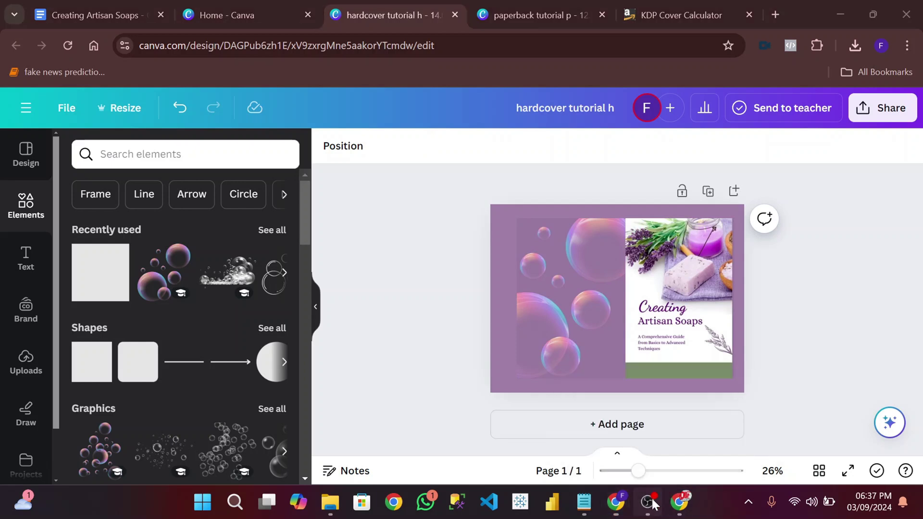